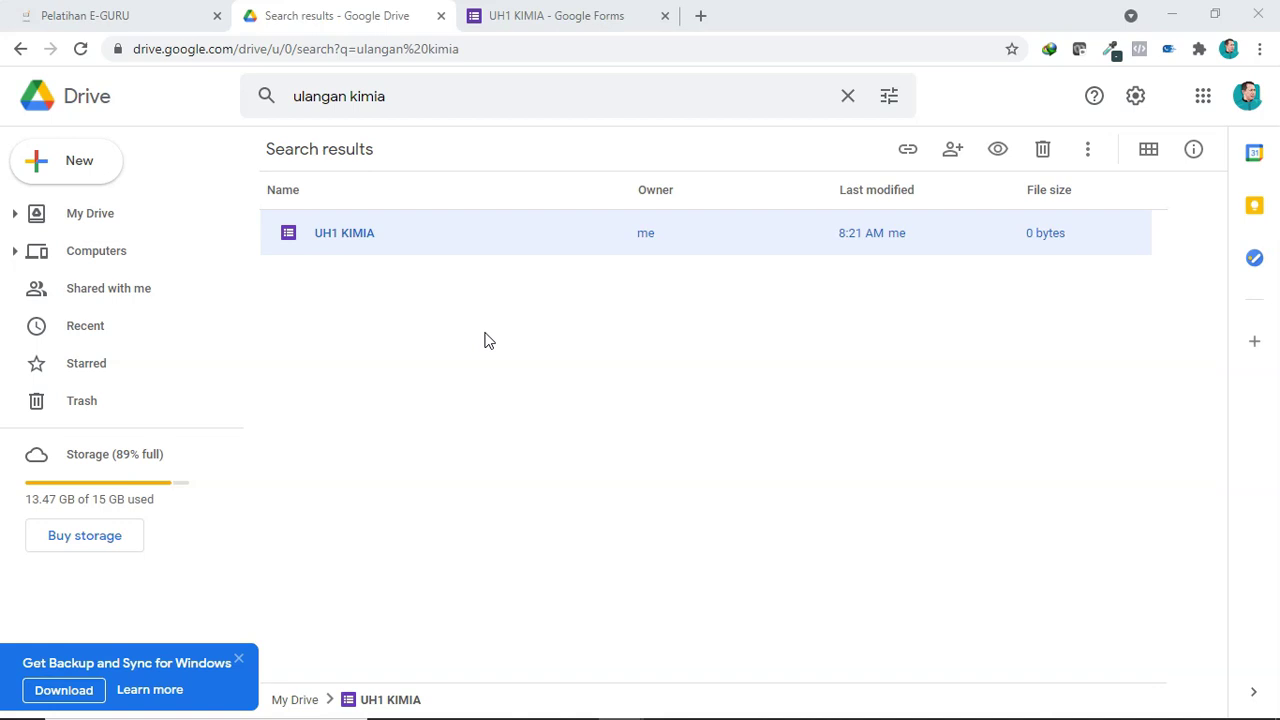
Create a new Drive folder named "ulangan kimia"
click(510, 303)
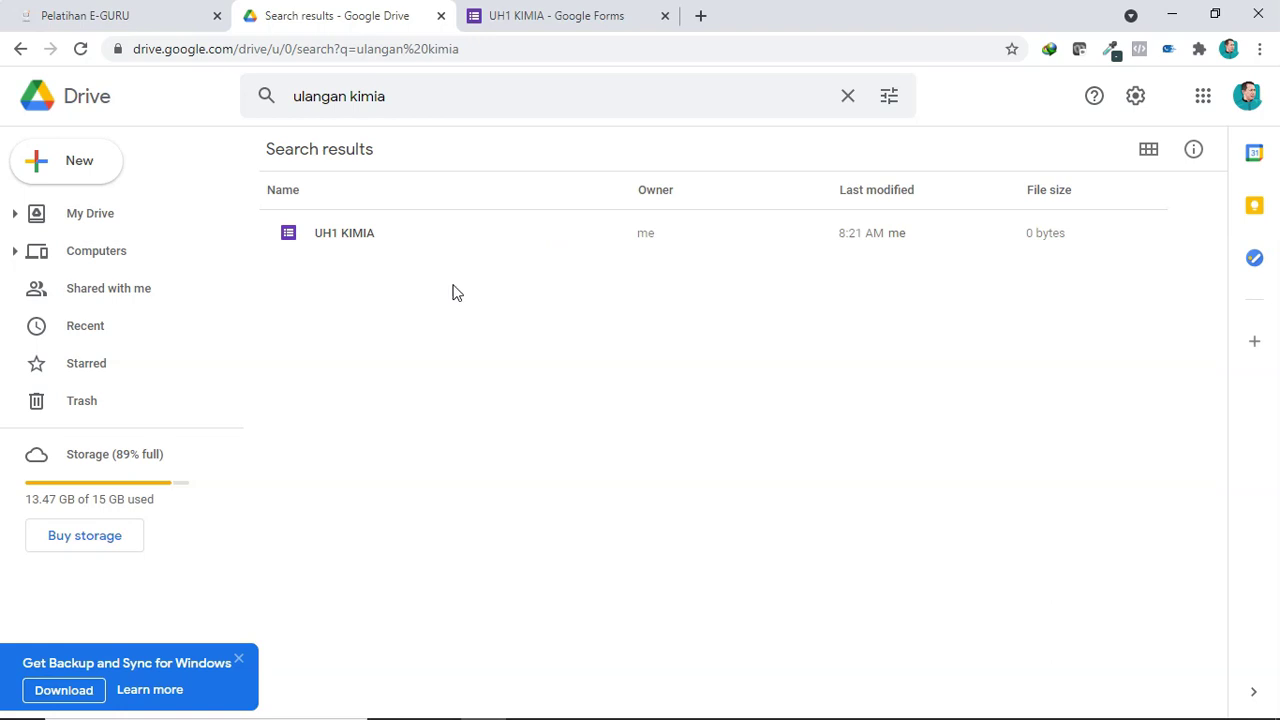
click(60, 172)
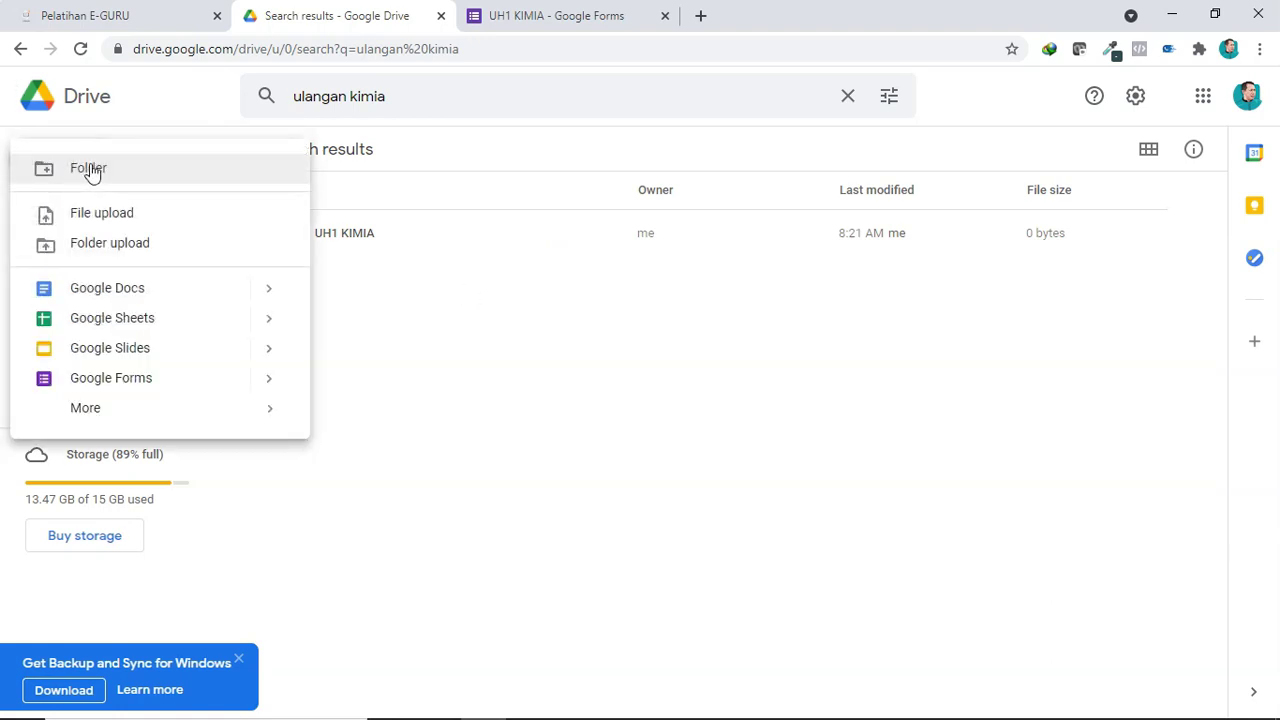
click(90, 170)
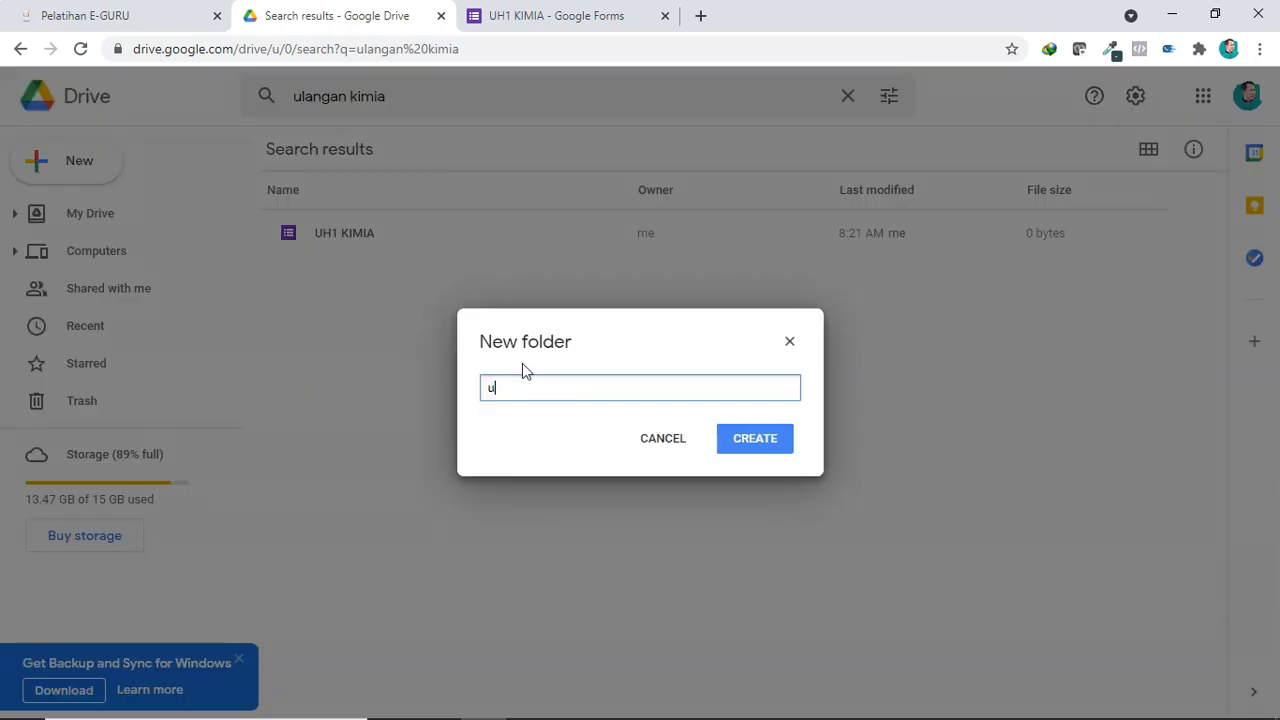
text(ulangan kimia)
key(Return)
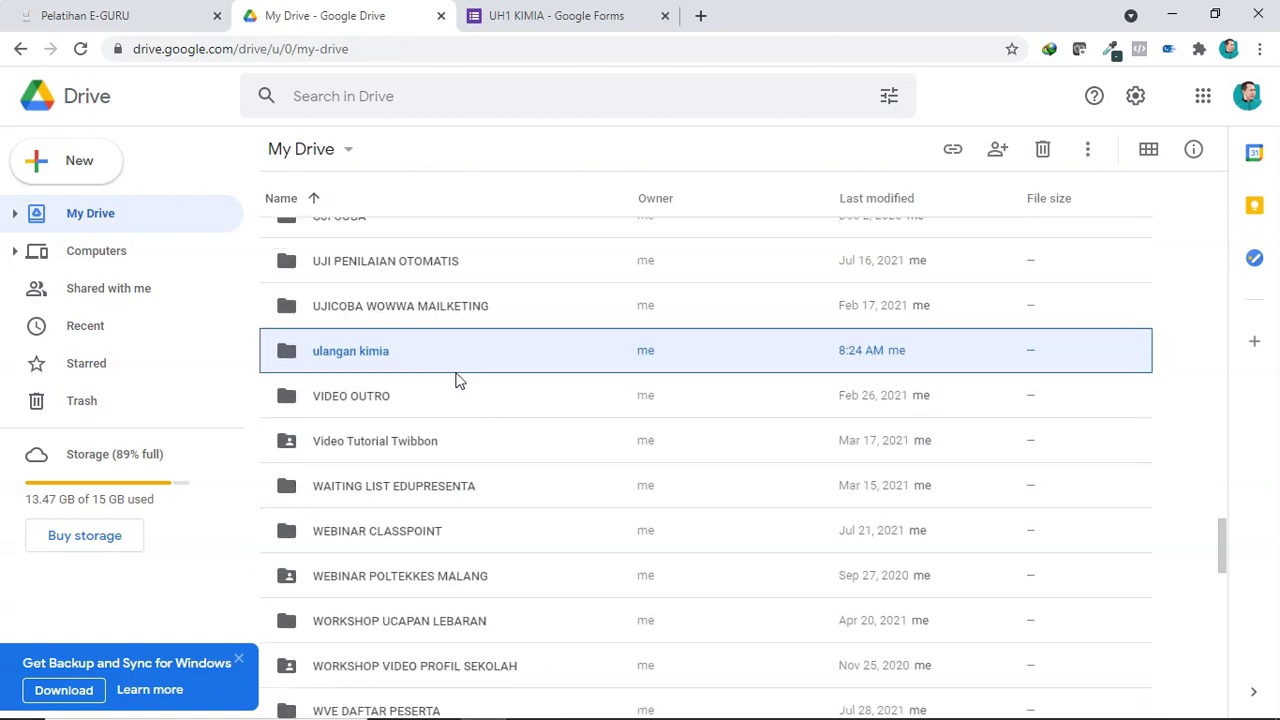
Open the "ulangan kimia" folder and create a blank Google Forms quiz in it
double_click(443, 363)
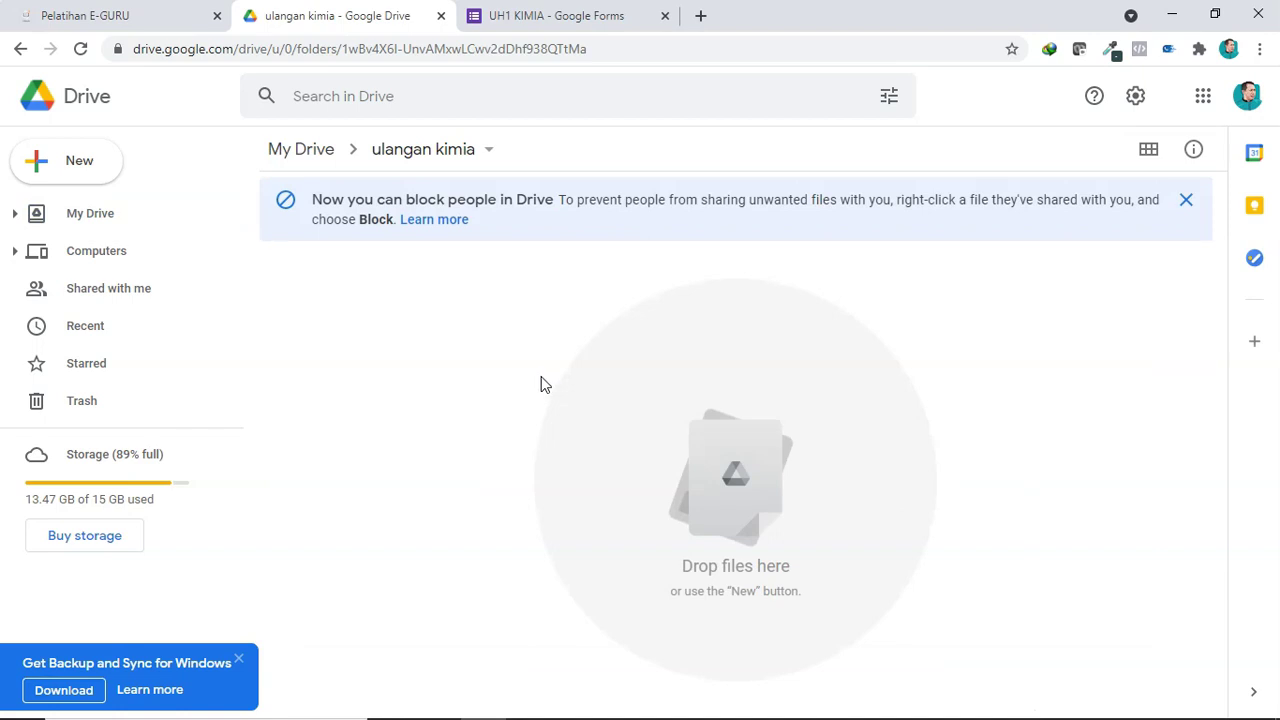
right_click(352, 279)
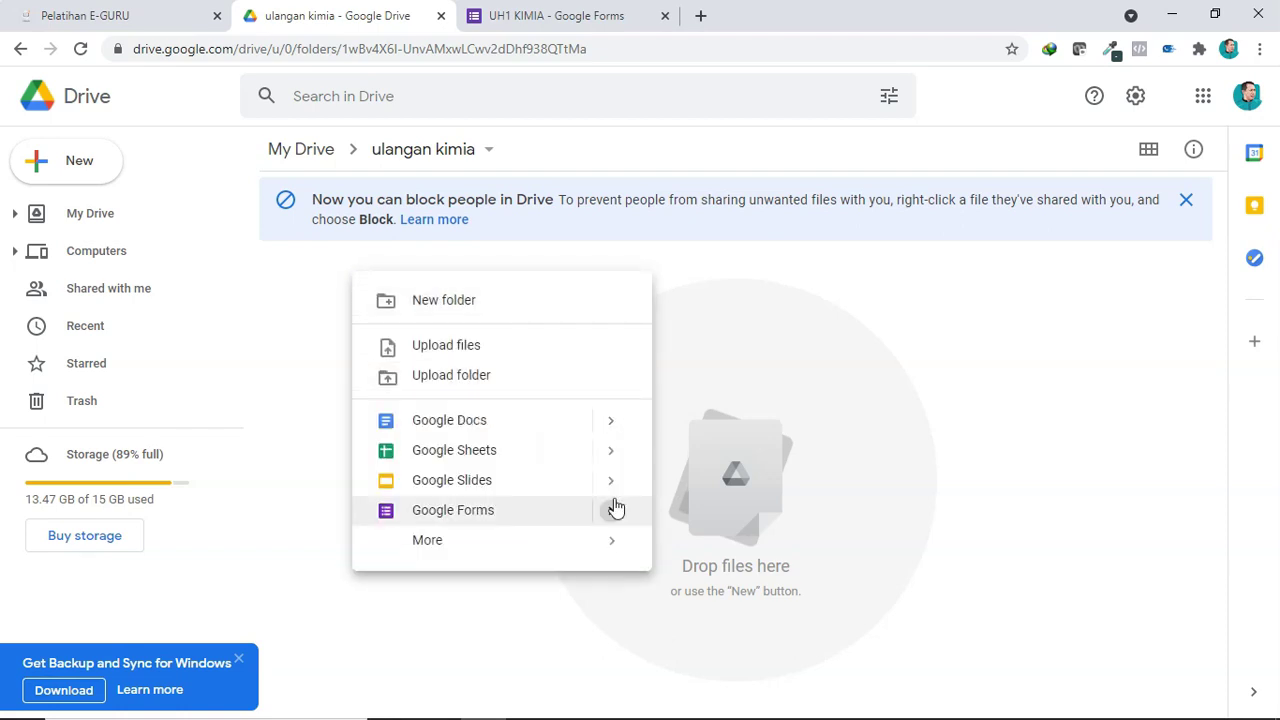
mouse_move(611, 509)
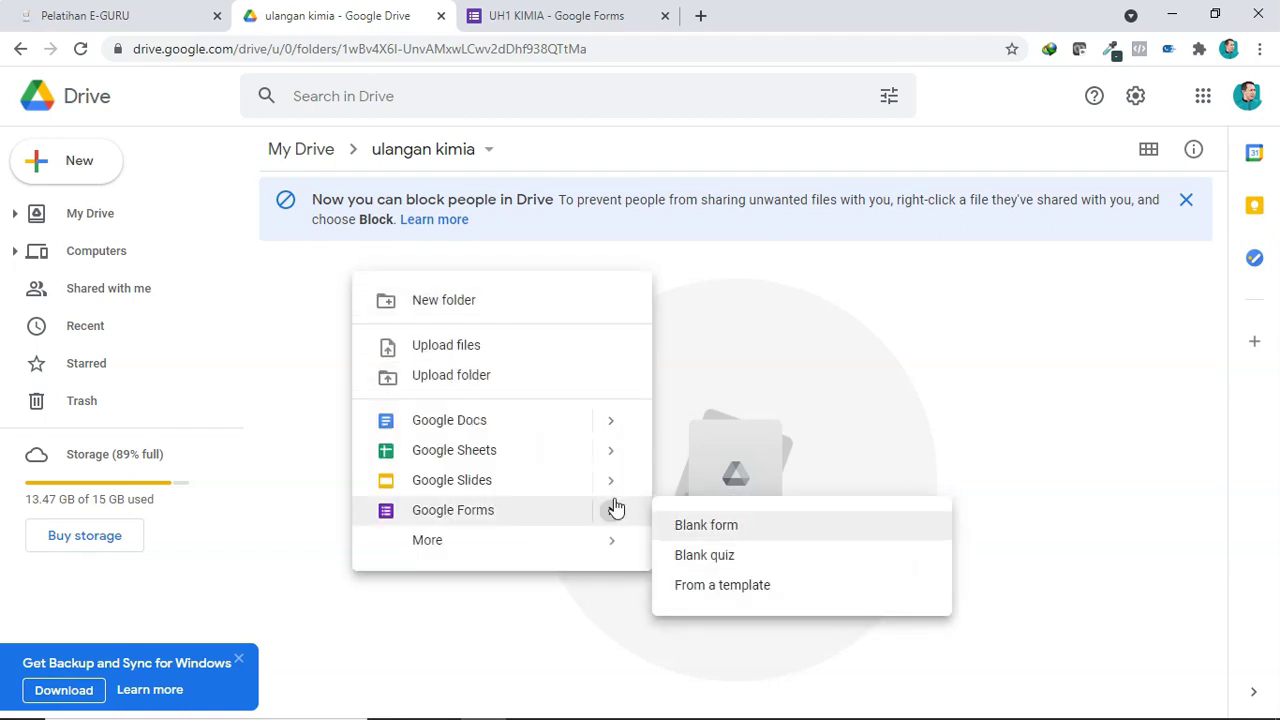
click(695, 563)
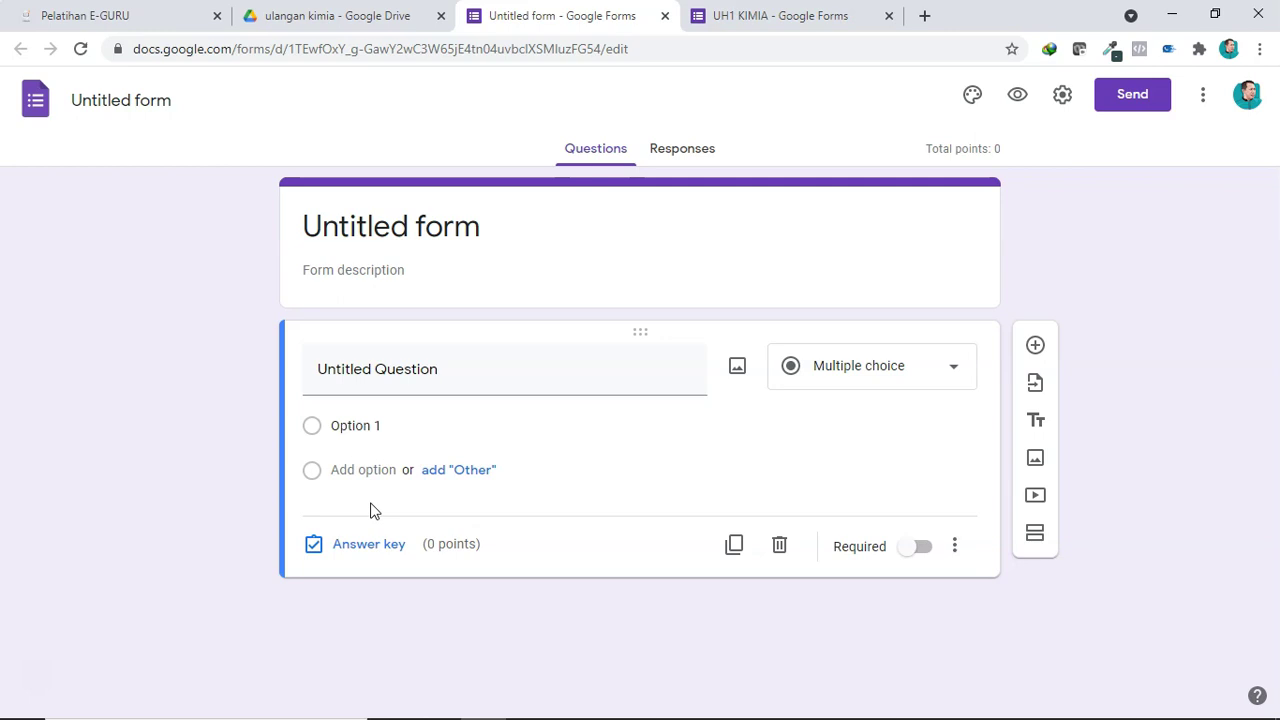
Review the form's general, presentation and quiz settings, then close them without changes
click(1062, 97)
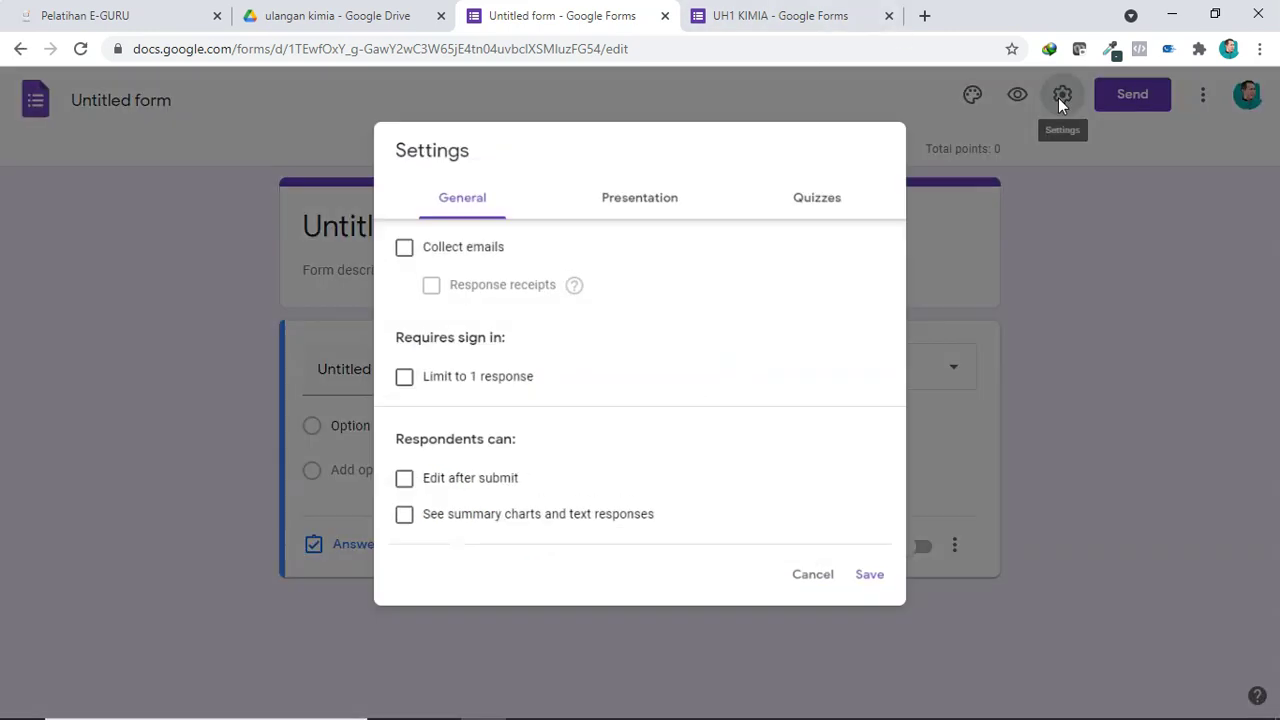
click(617, 207)
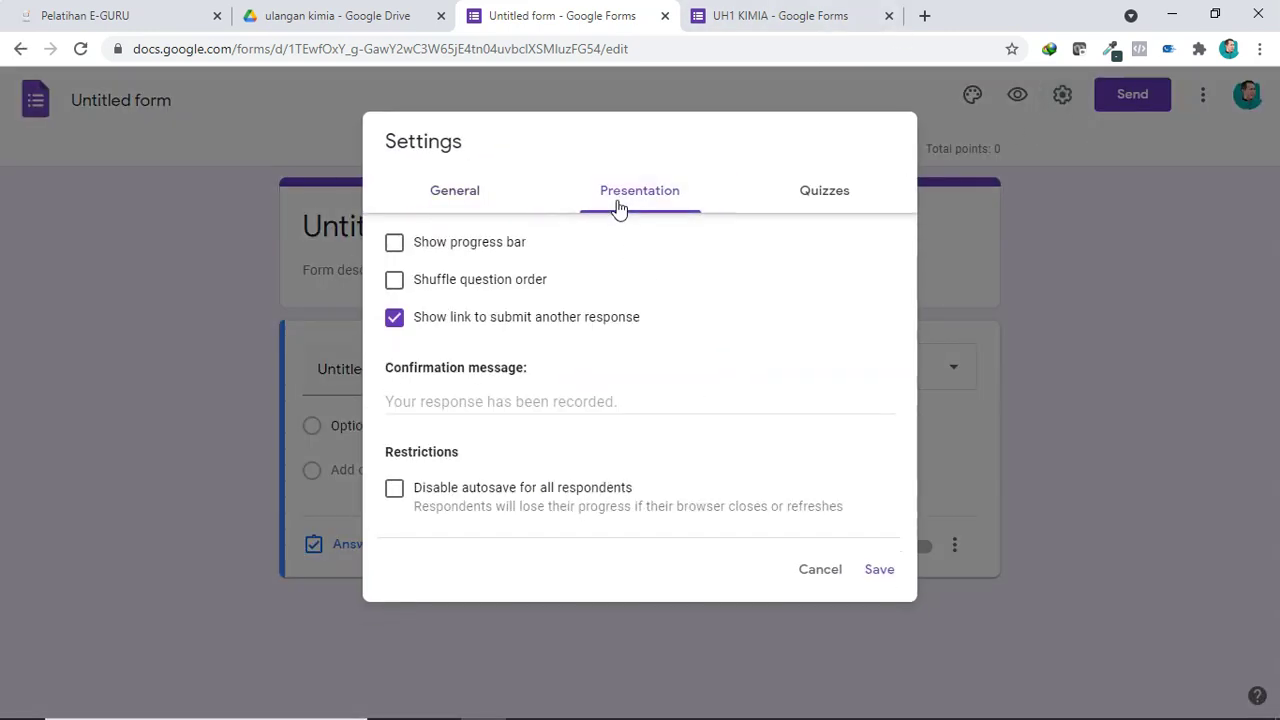
click(834, 205)
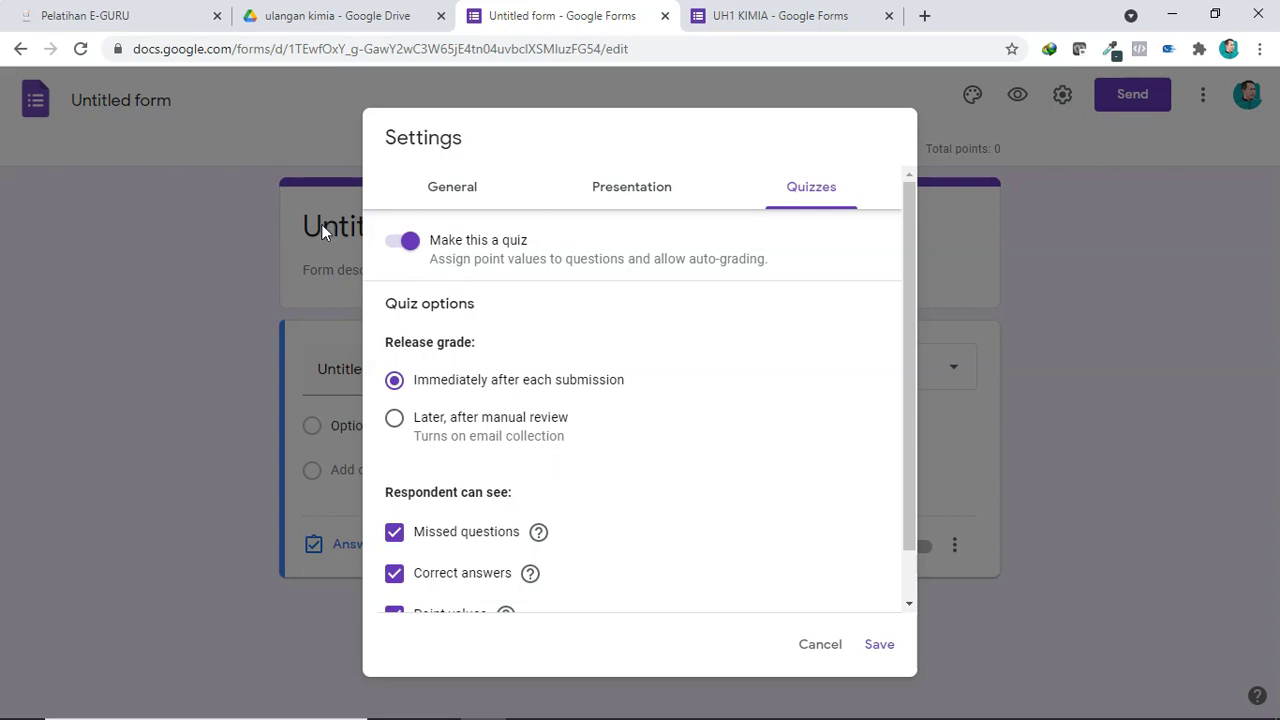
click(1105, 312)
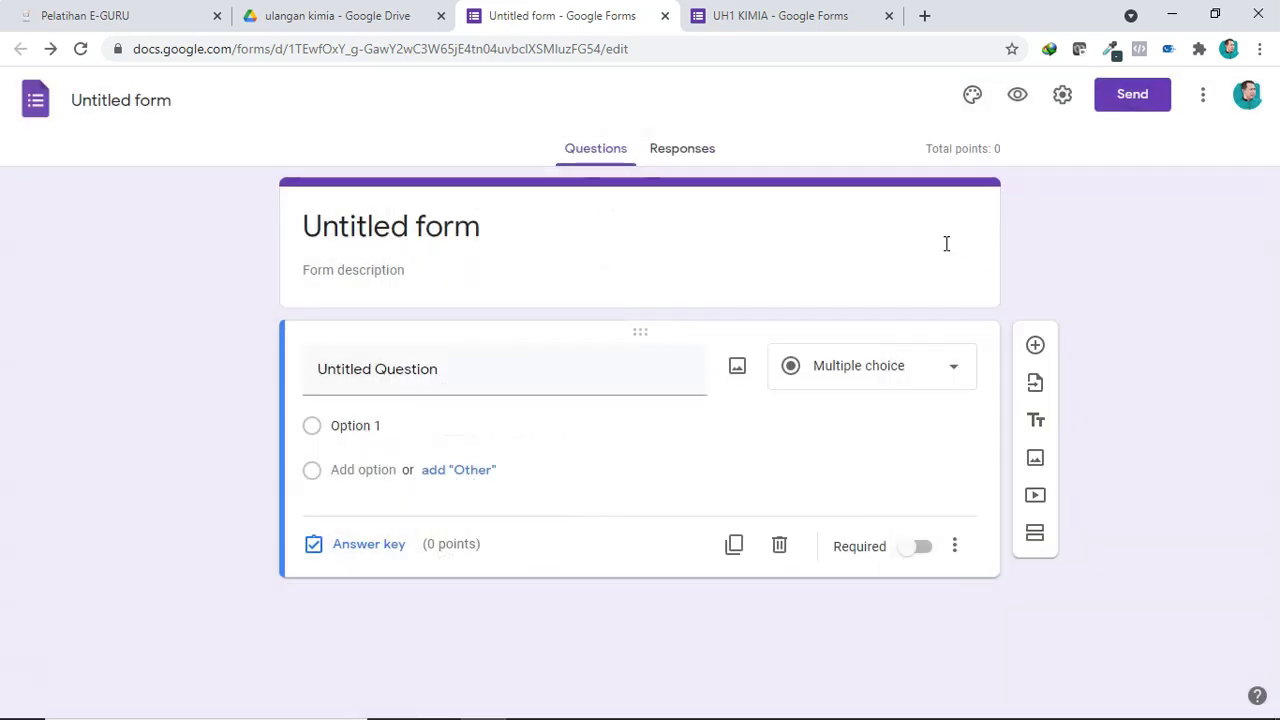
Name the form "ULANGAN HARIAN KIMIA BAB1" and apply the same text as its title
click(395, 246)
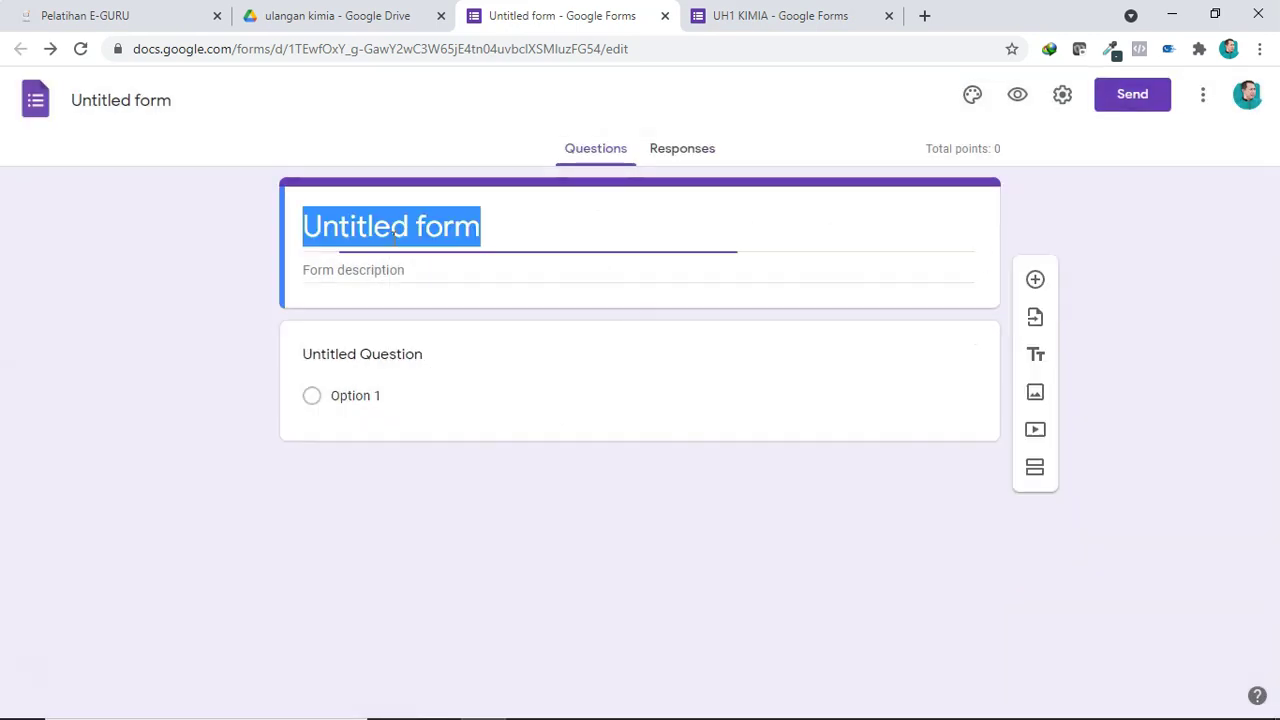
click(138, 100)
click(346, 217)
click(156, 100)
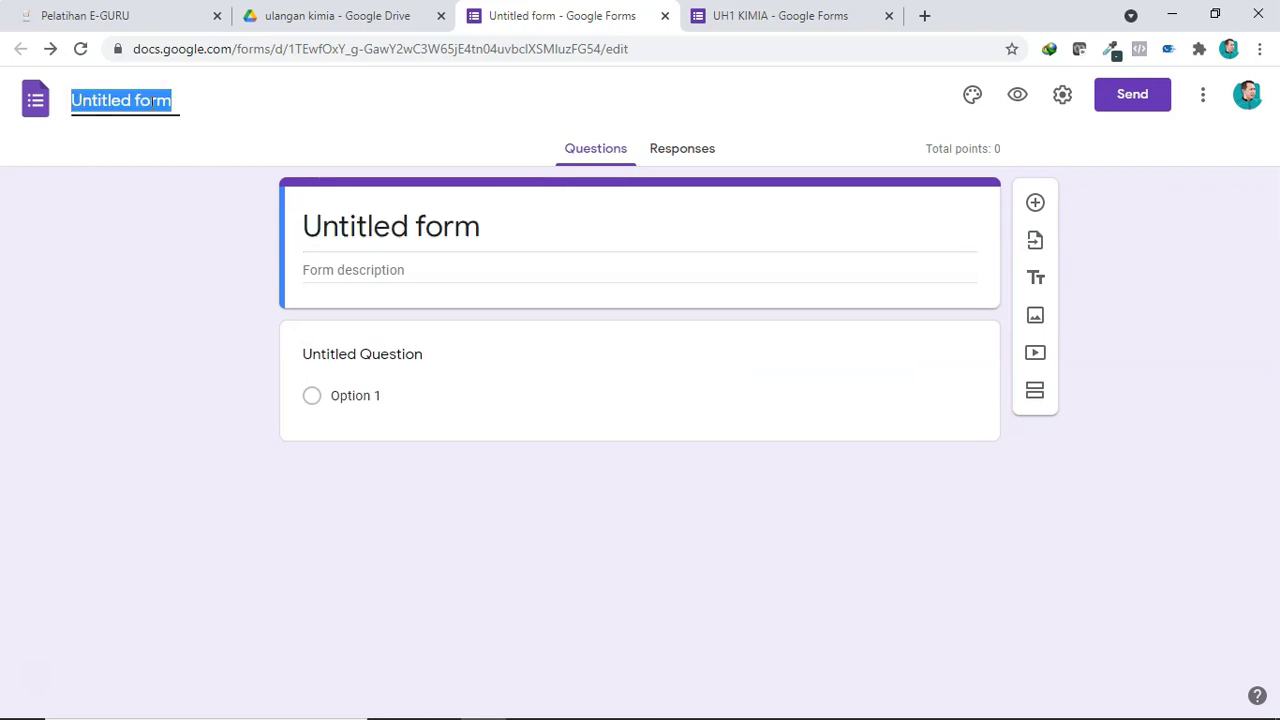
text(ULA)
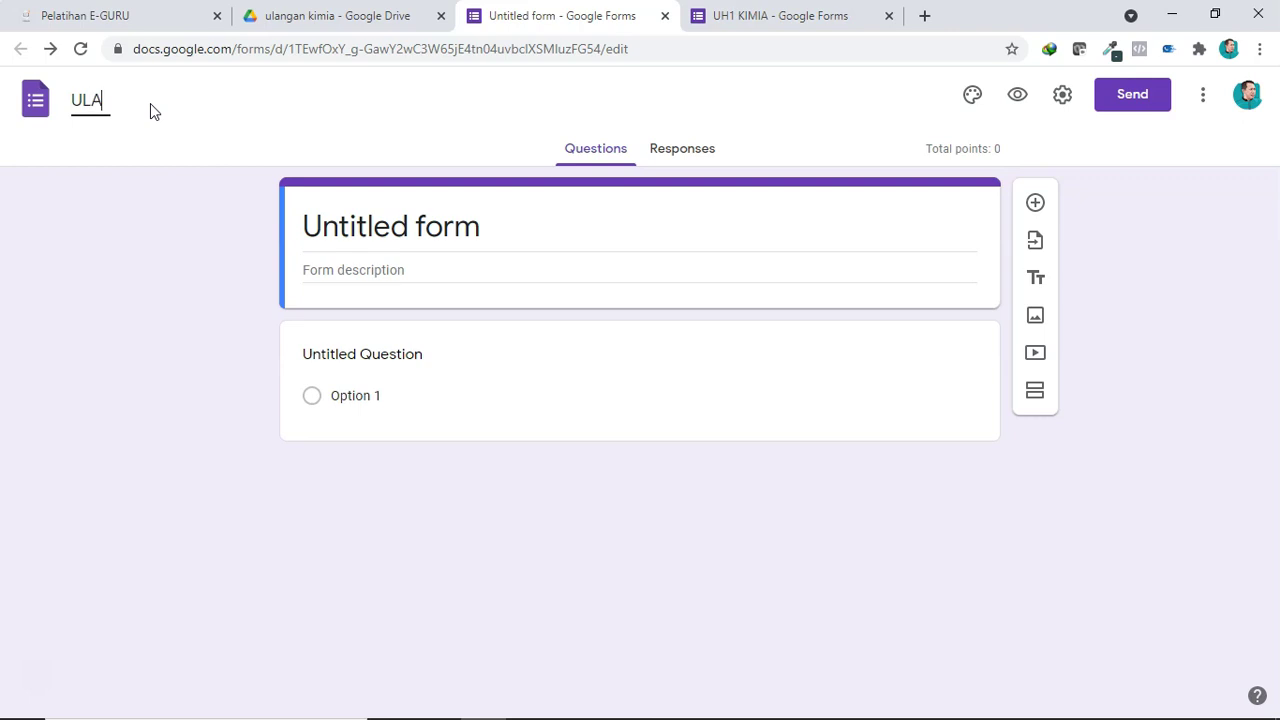
text(NGAN HARIAN KIMIA)
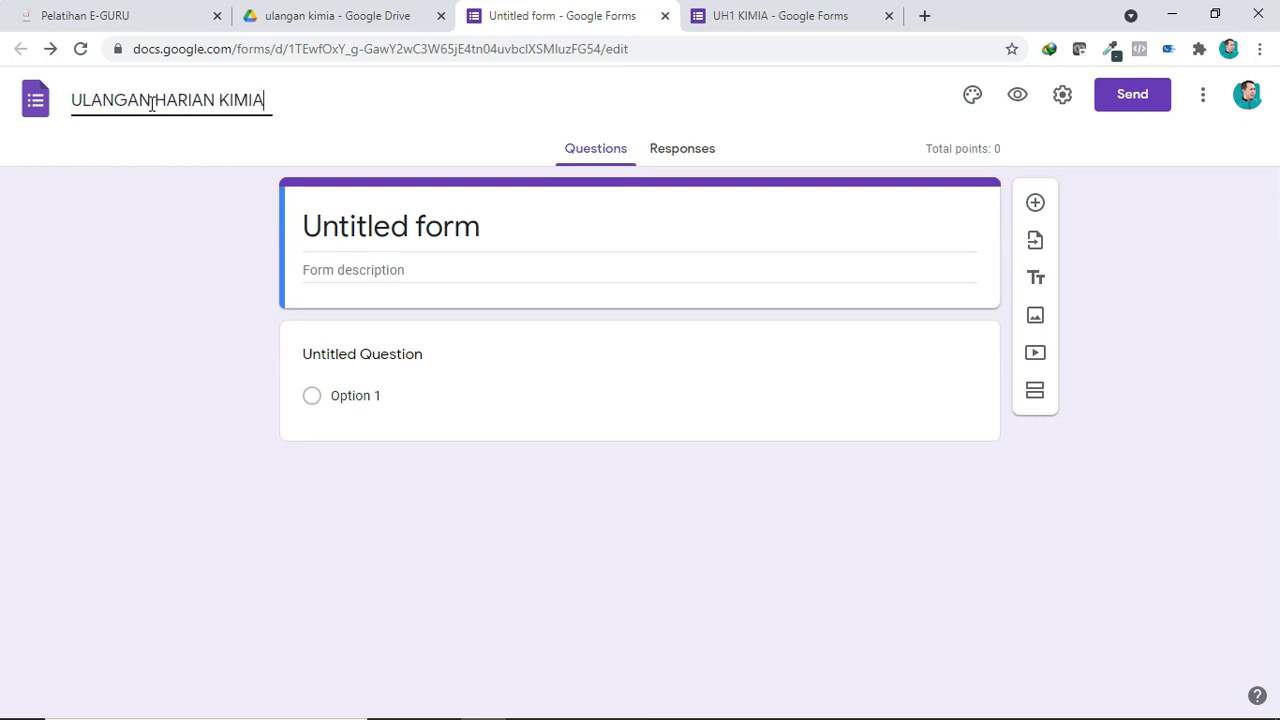
text( BAB1)
click(408, 232)
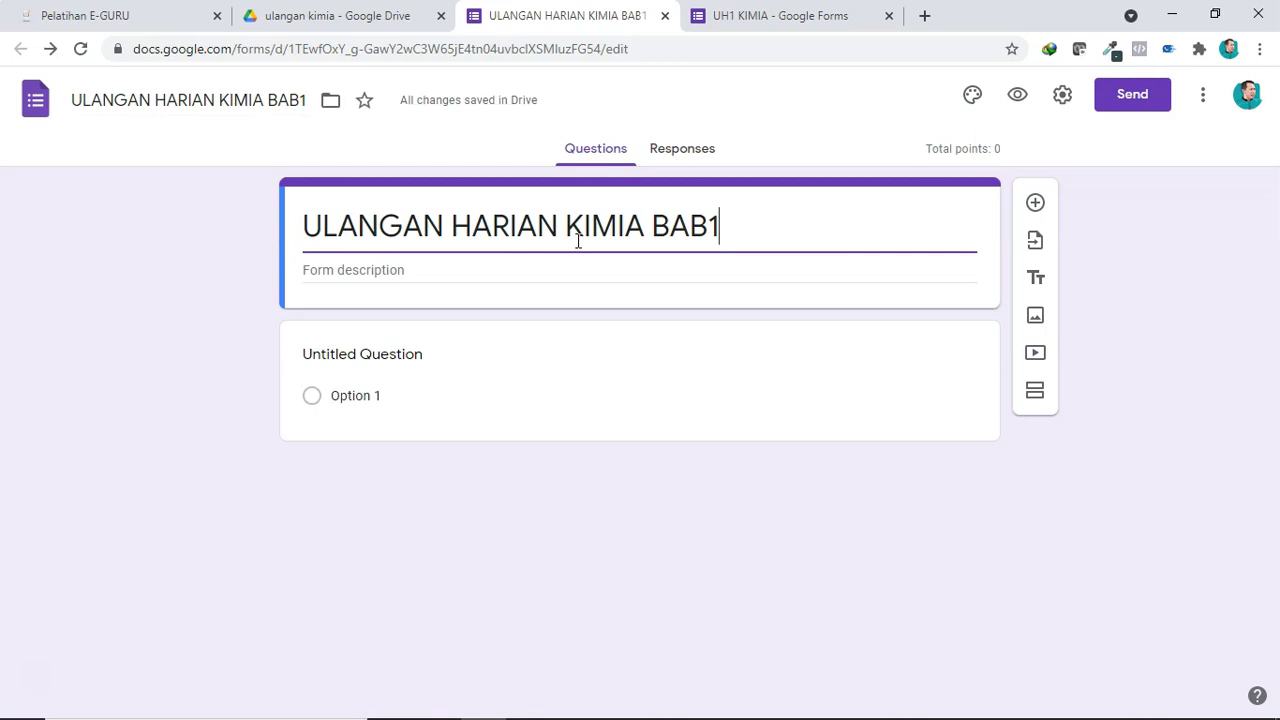
Replace the placeholder question with "Hukum Kekekalan masa ditemukan oleh" and keep its type as Multiple choice
click(491, 369)
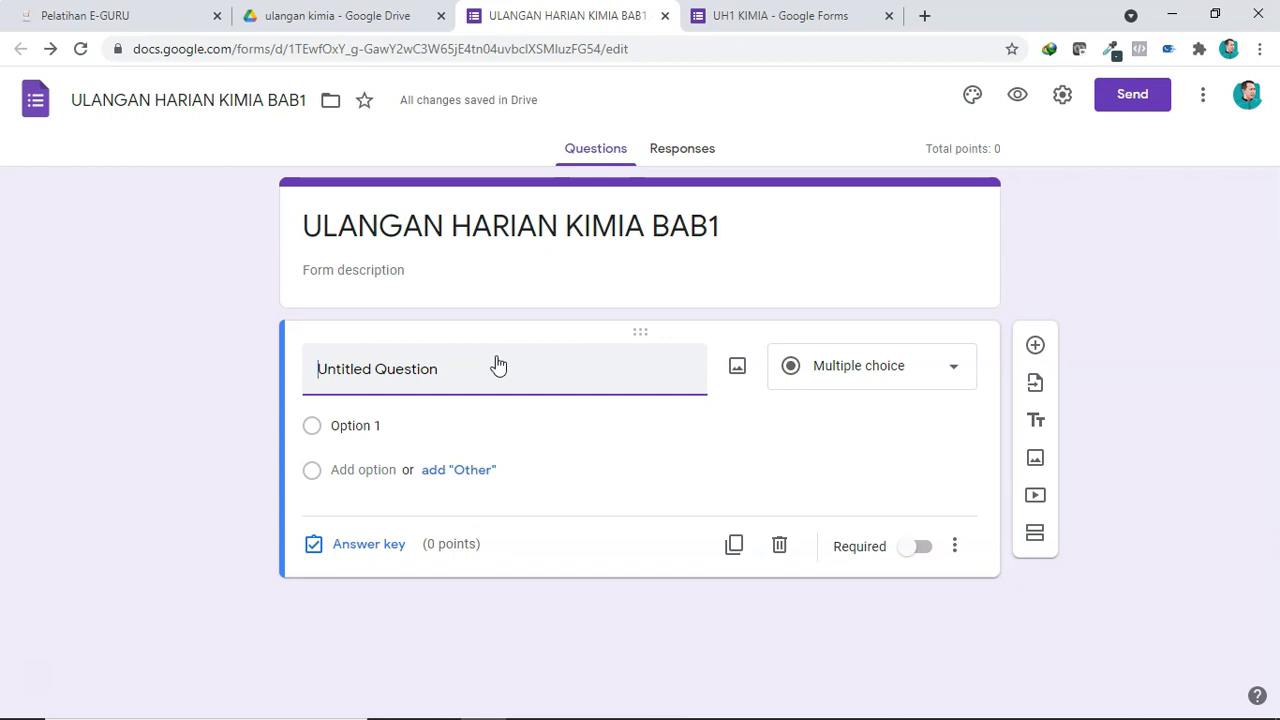
text(Huk)
key(Delete)
key(Delete)
key(Delete)
key(Delete)
key(Delete)
key(Delete)
key(Delete)
key(Delete)
key(Delete)
key(Delete)
key(Delete)
key(Delete)
key(Delete)
key(Delete)
key(Delete)
key(Delete)
text(m Keke)
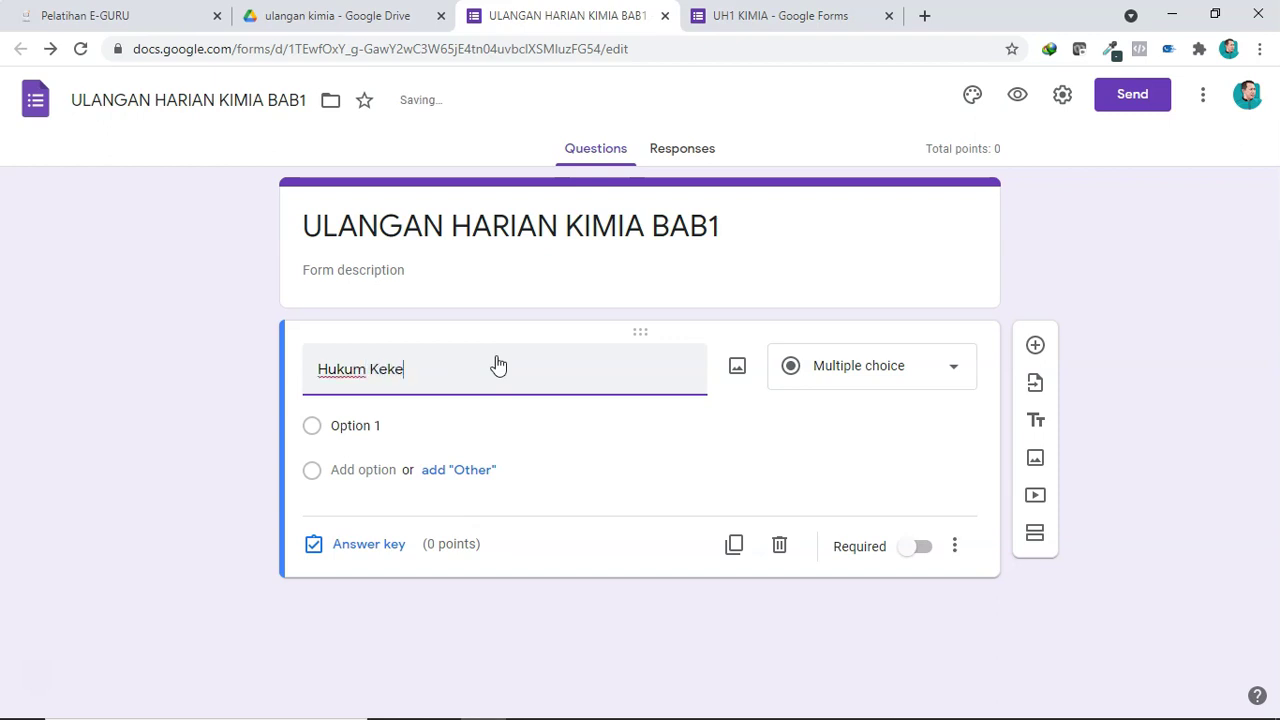
text(kalan masa ditemukan)
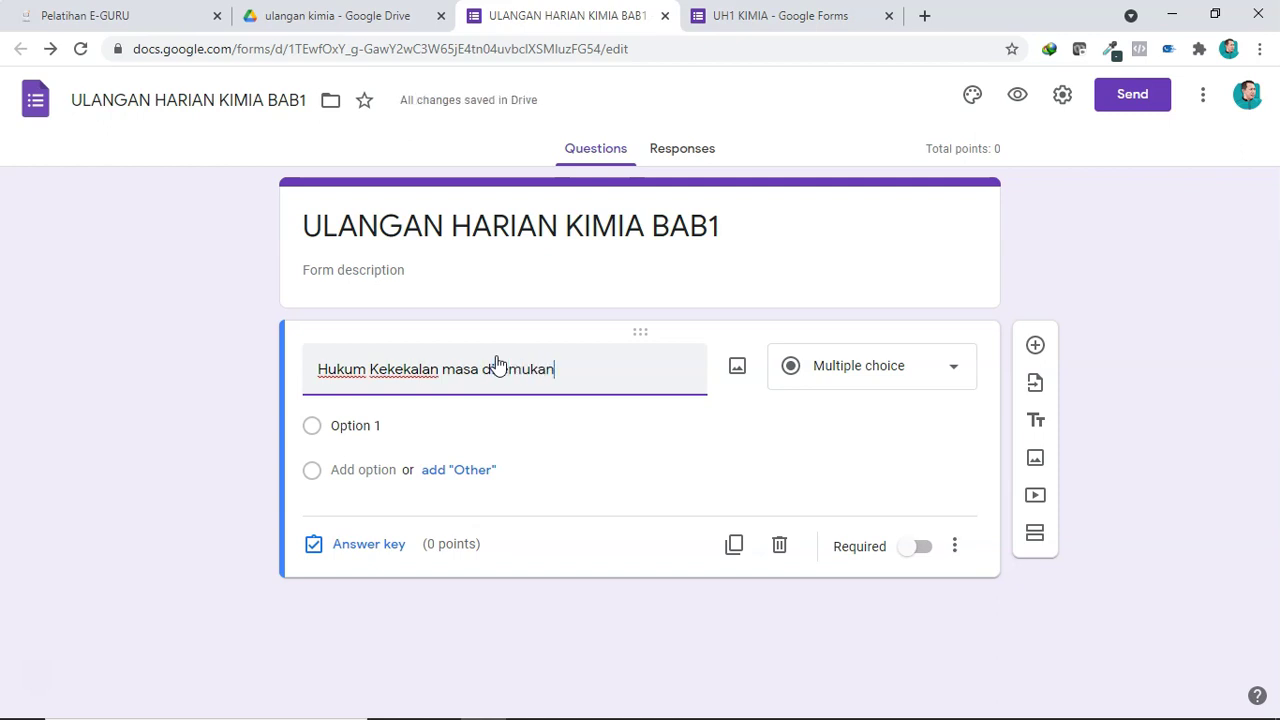
text( oleh)
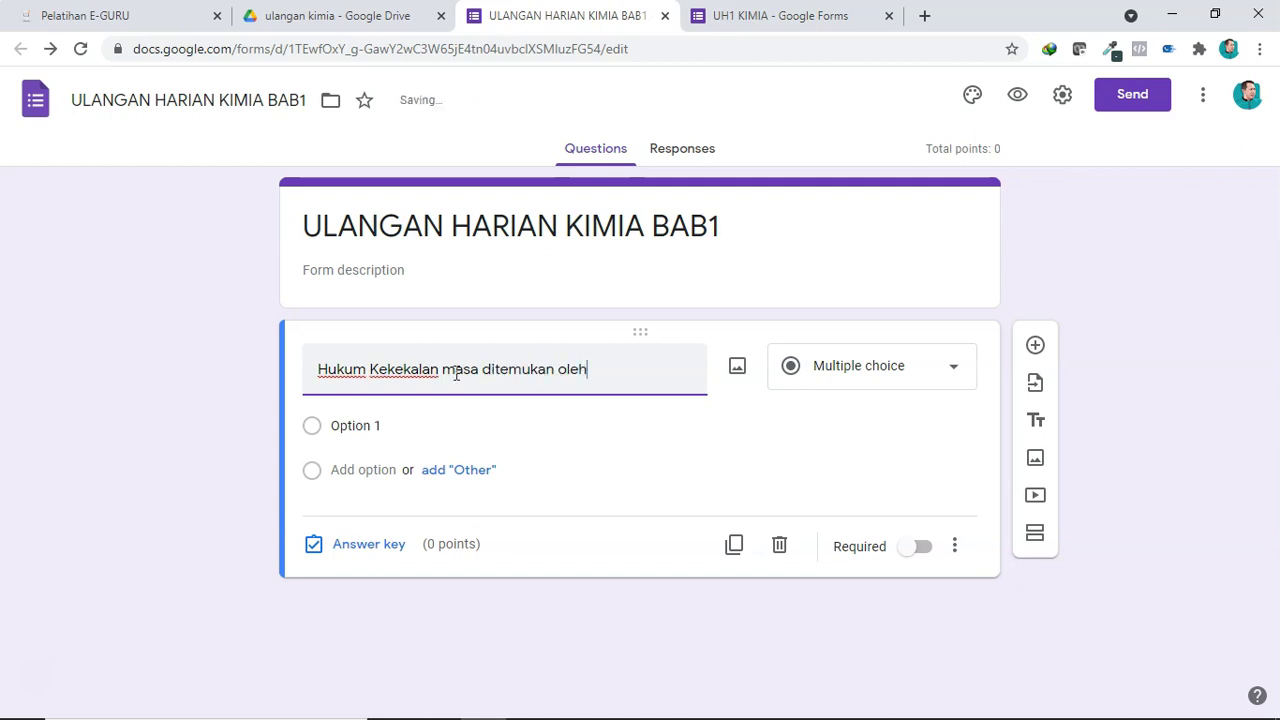
click(860, 382)
click(853, 264)
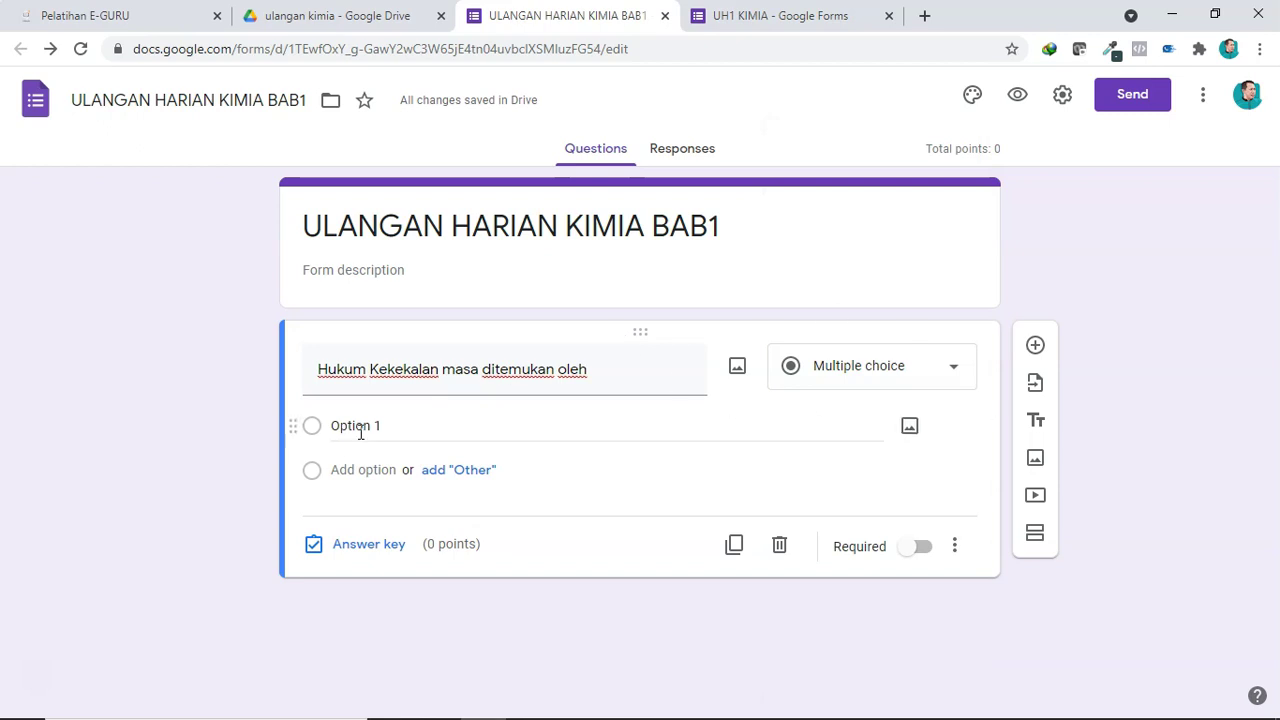
Enter the four answer options "lavoiser", "dalton", "proust" and "avogadro" for the question
click(455, 434)
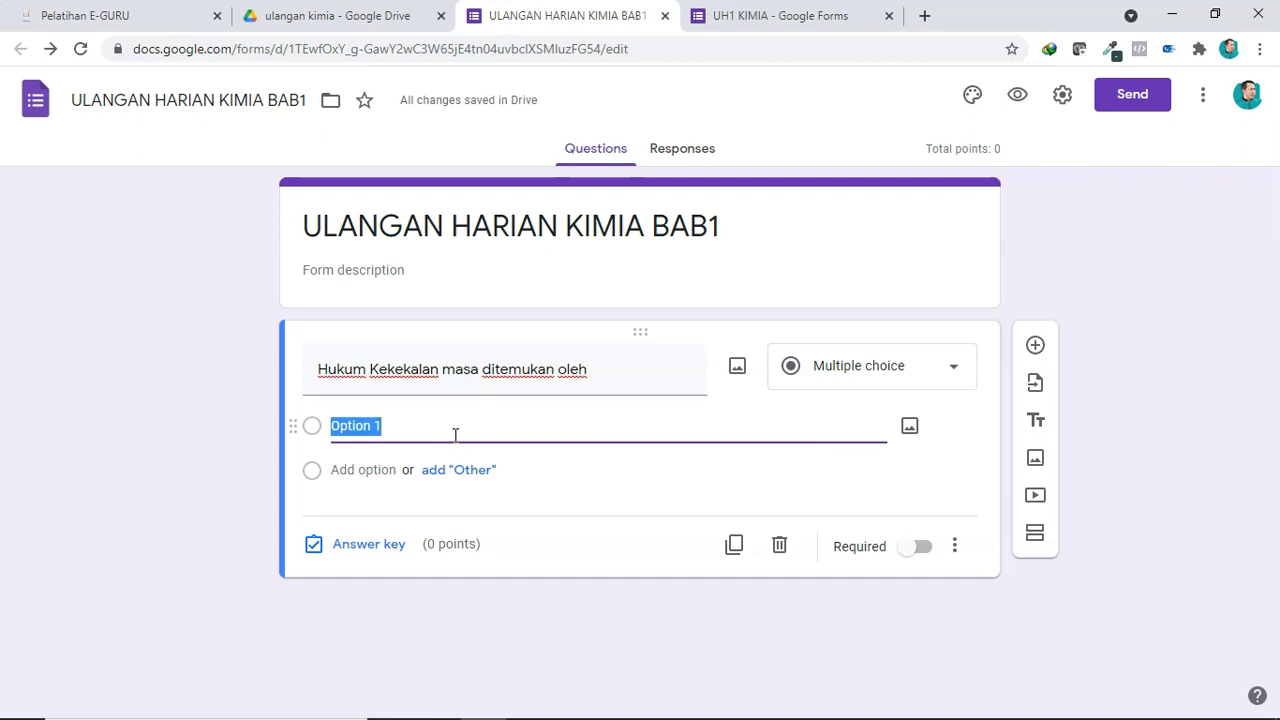
text(lavoisr)
key(BackSpace)
text(er)
key(Return)
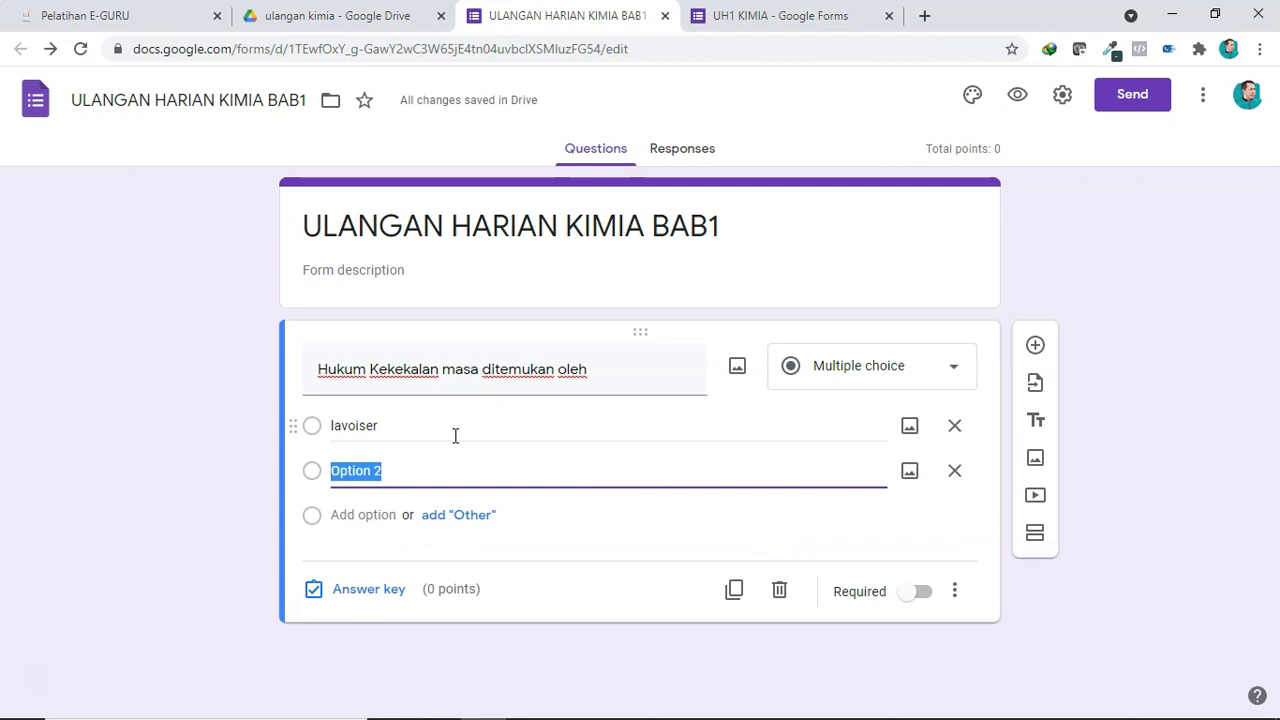
text(dalton)
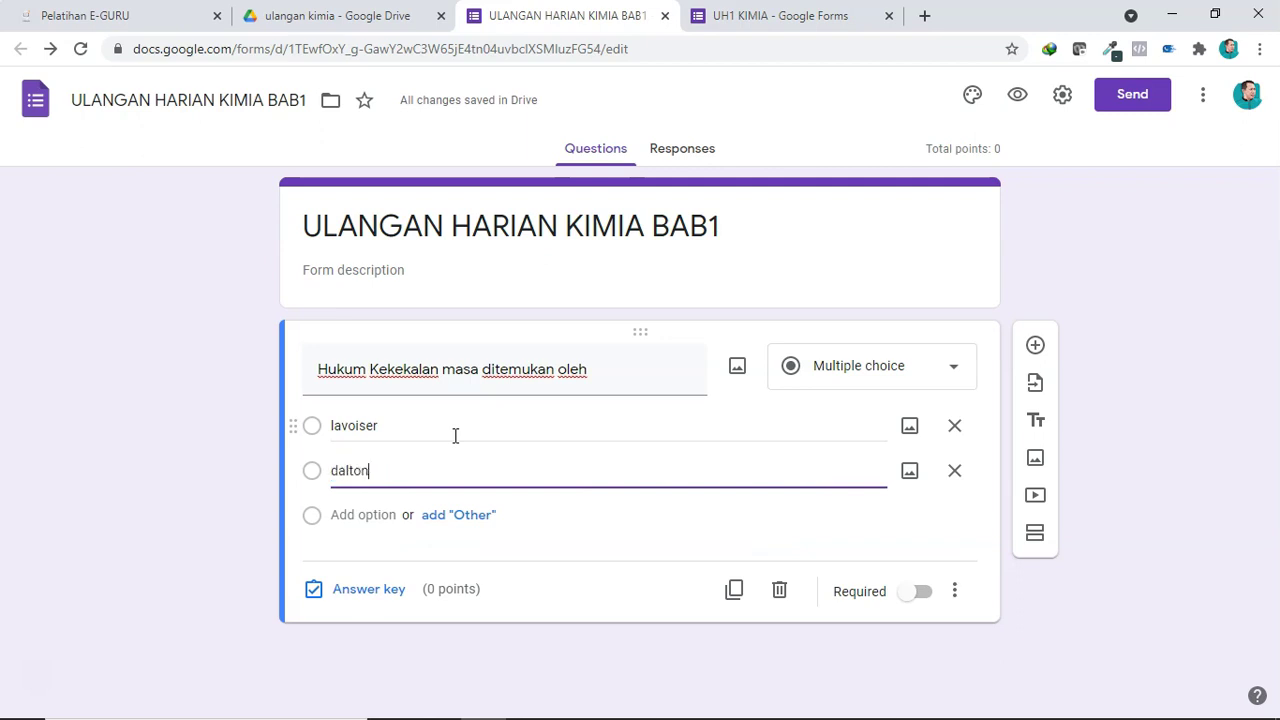
key(Return)
text(proust)
key(Return)
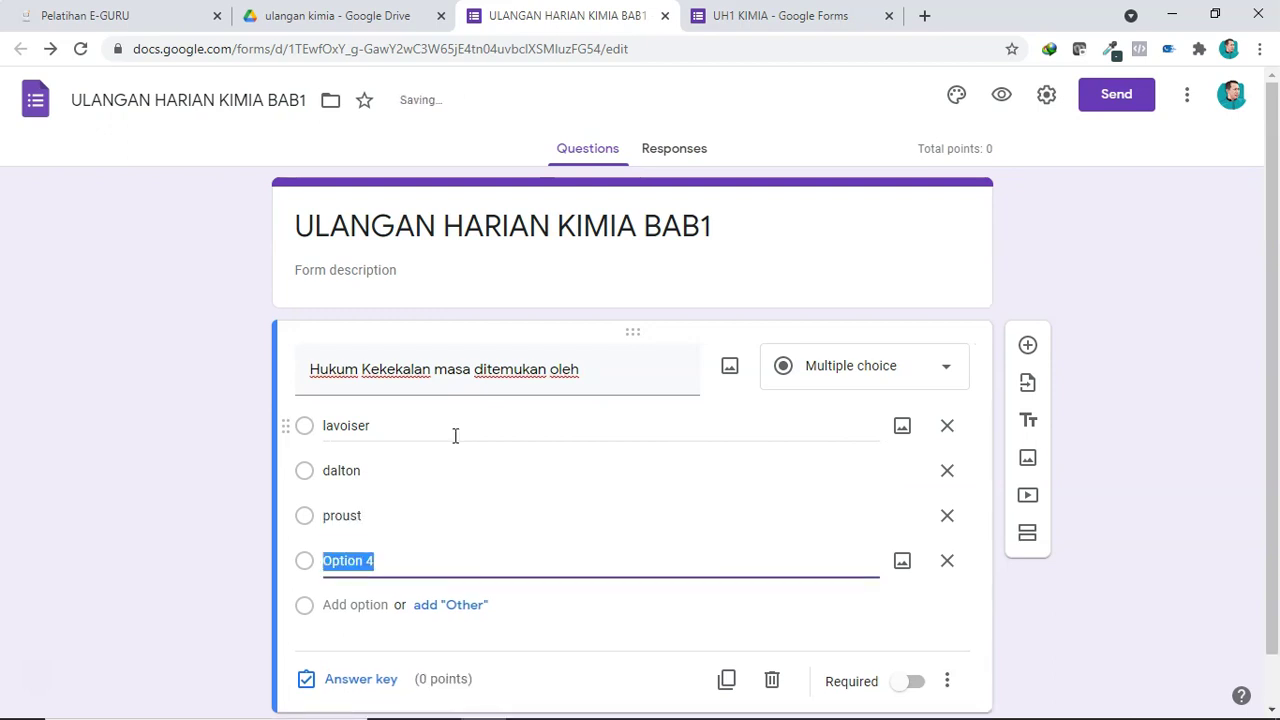
text(avoga)
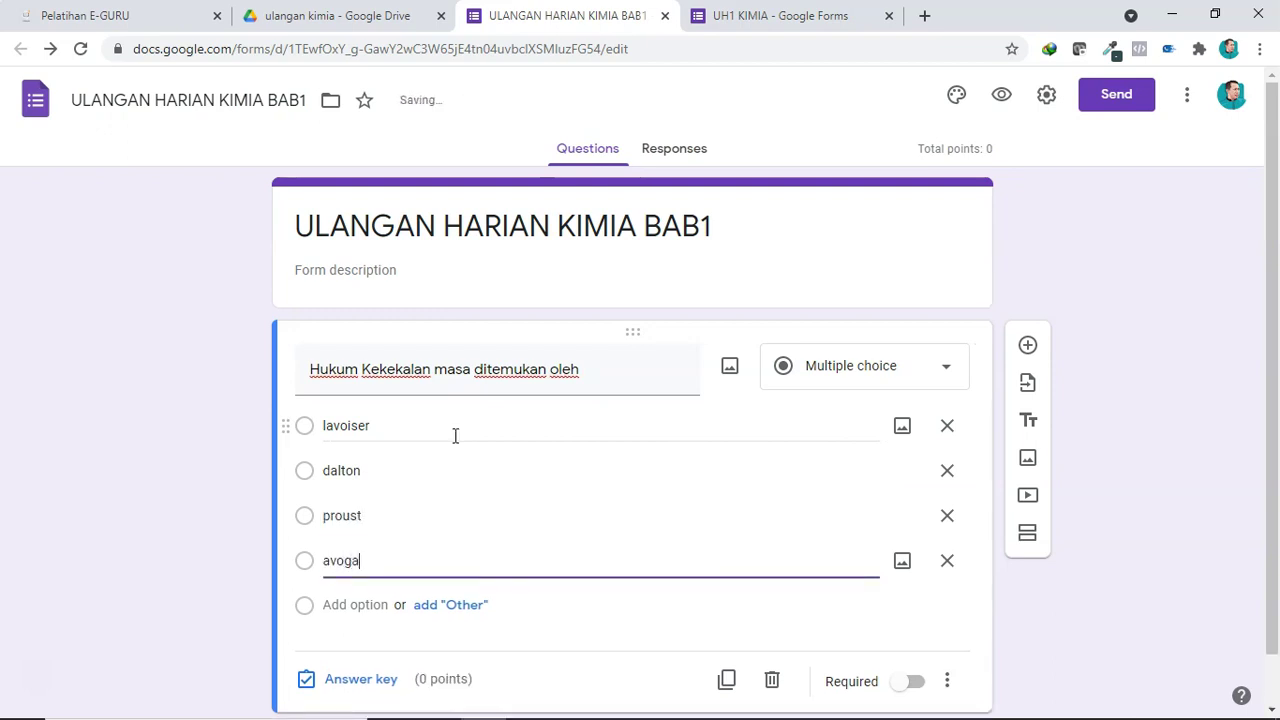
text(dro)
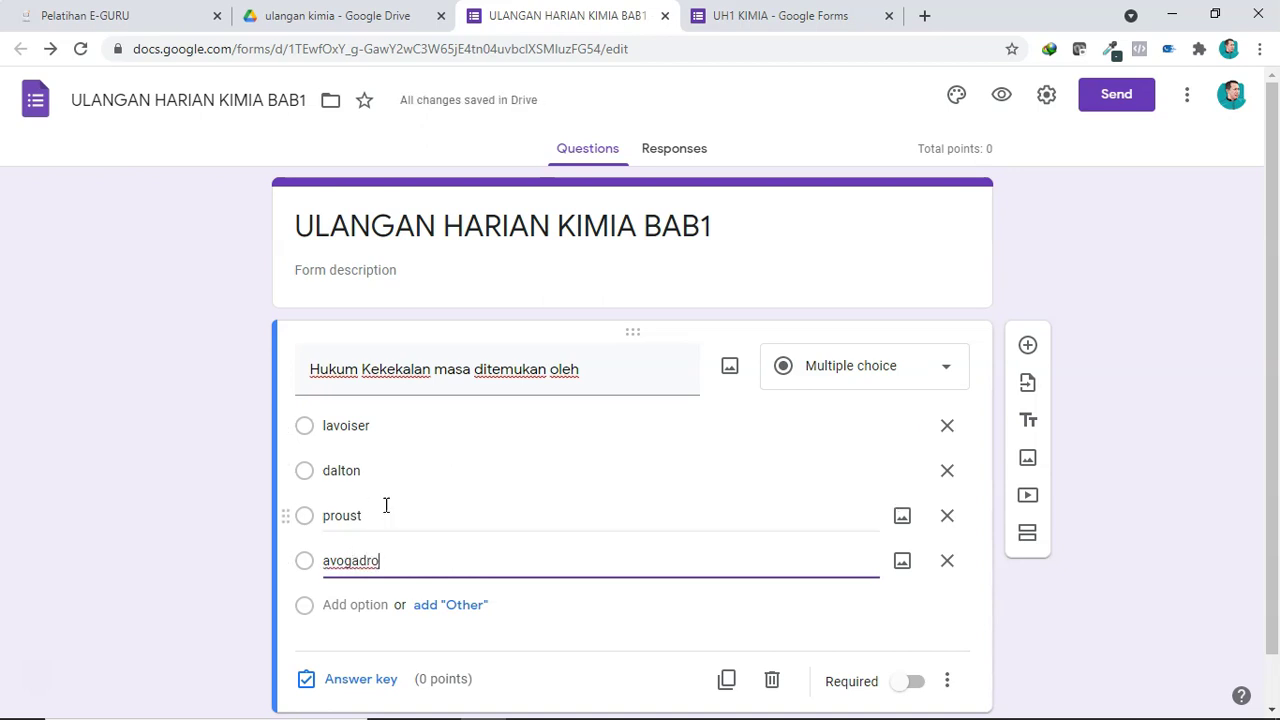
Set "lavoiser" as the correct answer worth 1 point and make the question required
scroll(455, 552, down, 1)
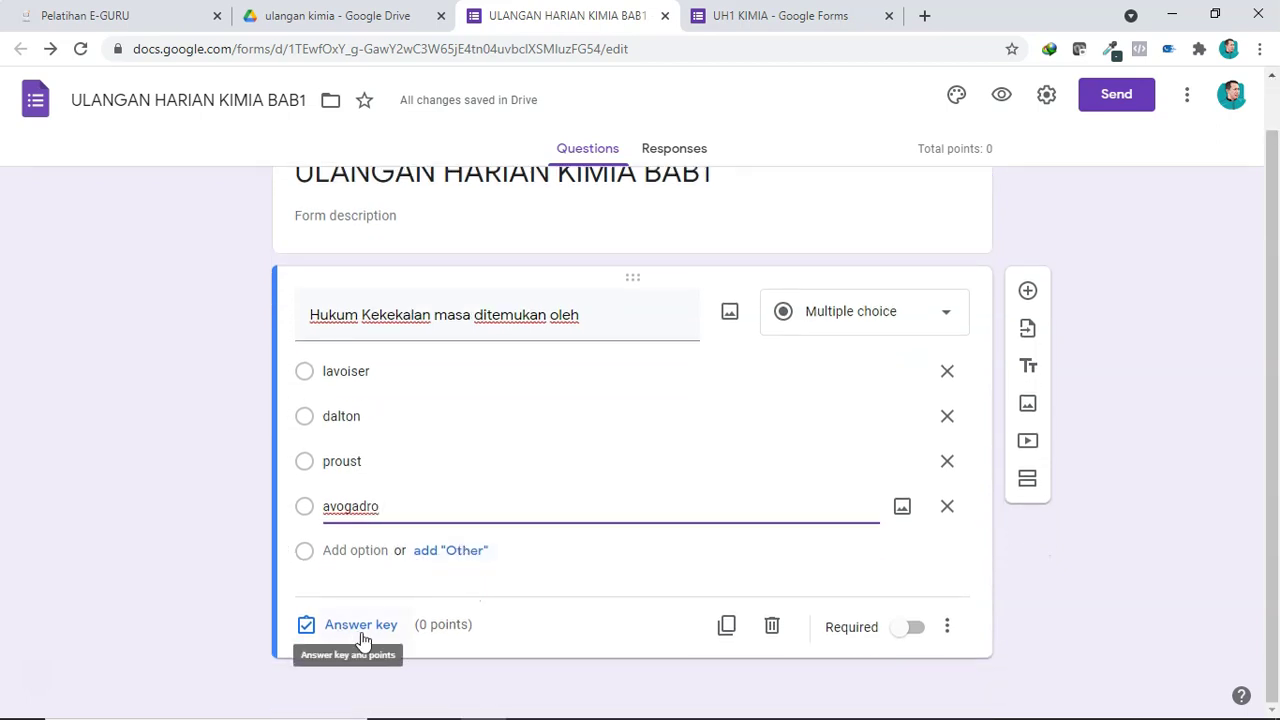
click(360, 625)
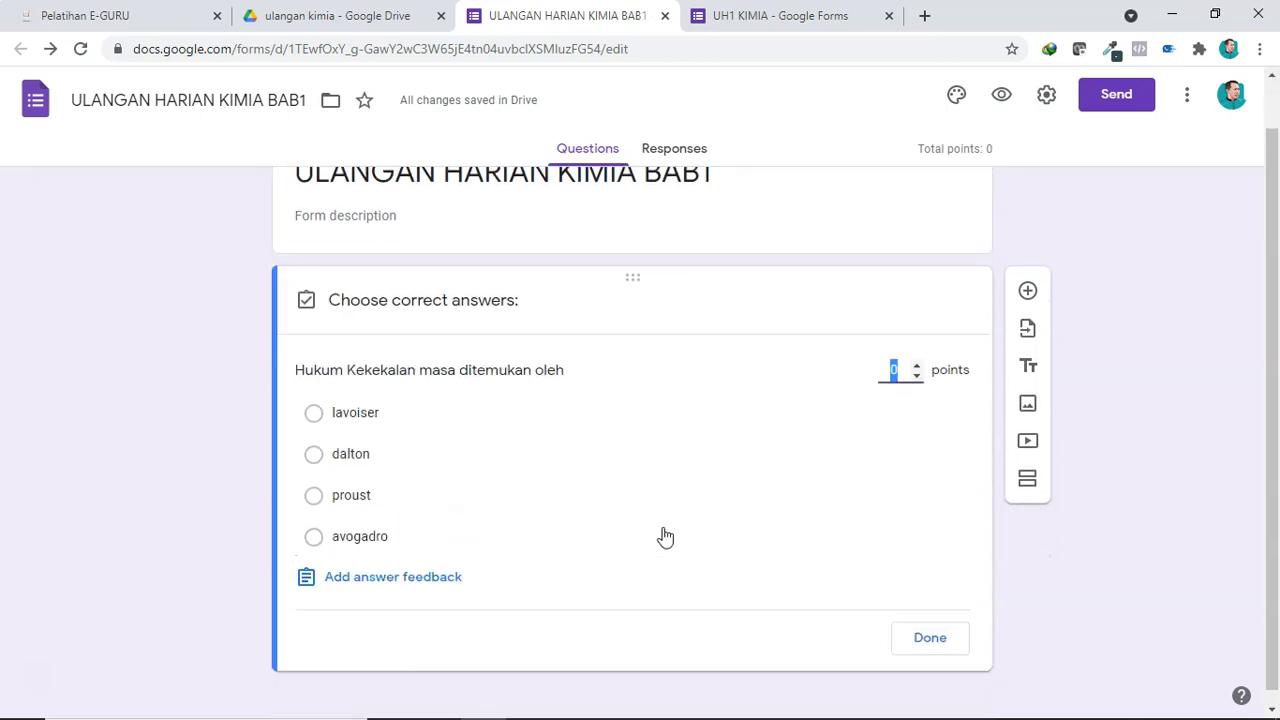
click(916, 366)
click(915, 435)
click(315, 414)
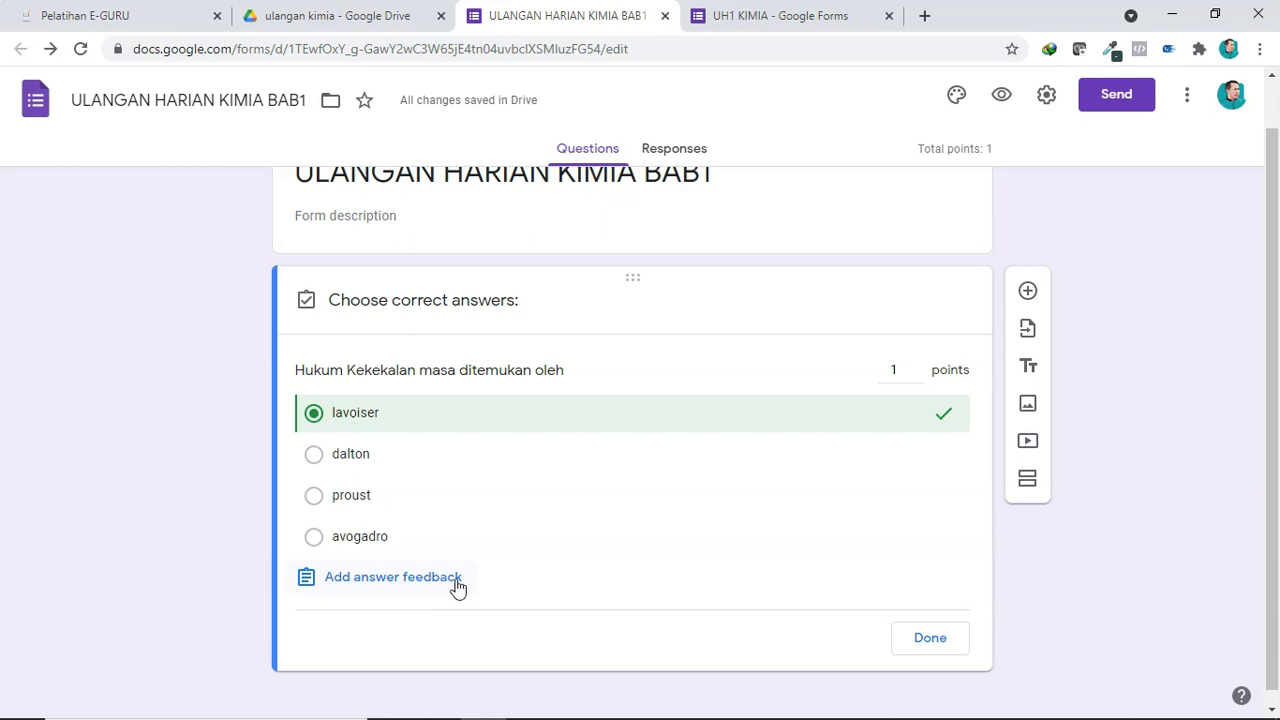
click(930, 640)
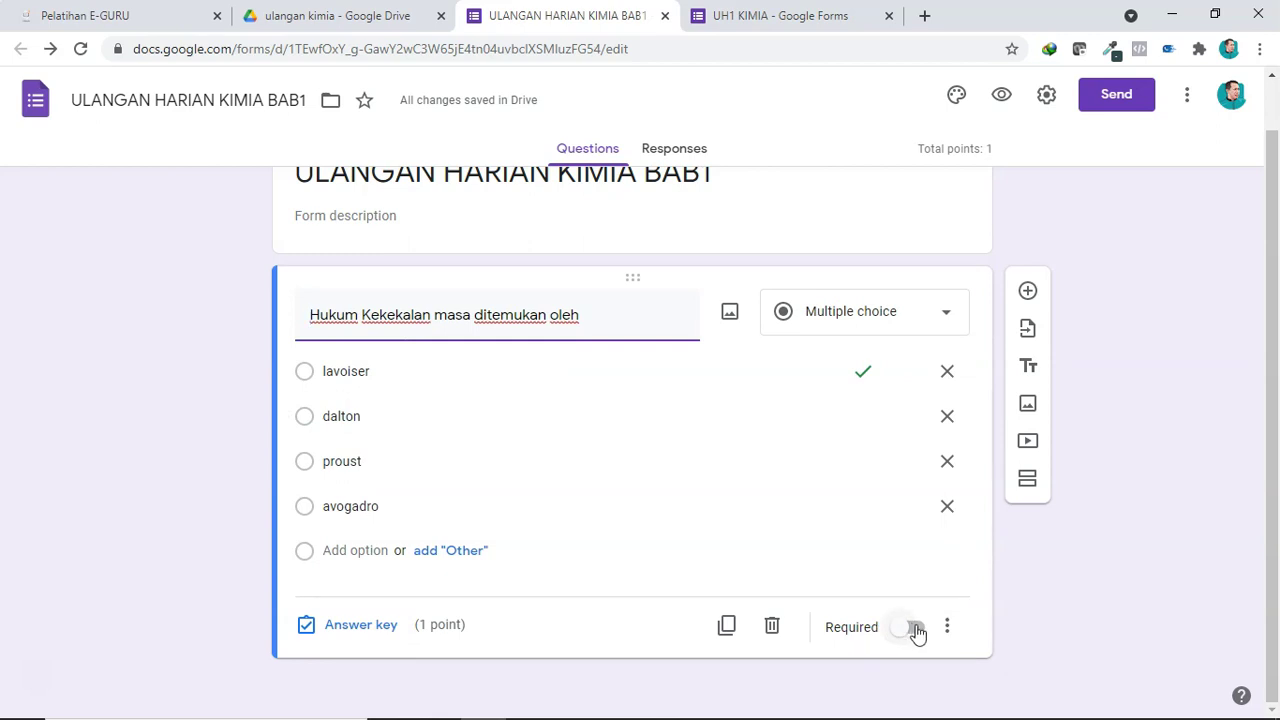
click(914, 628)
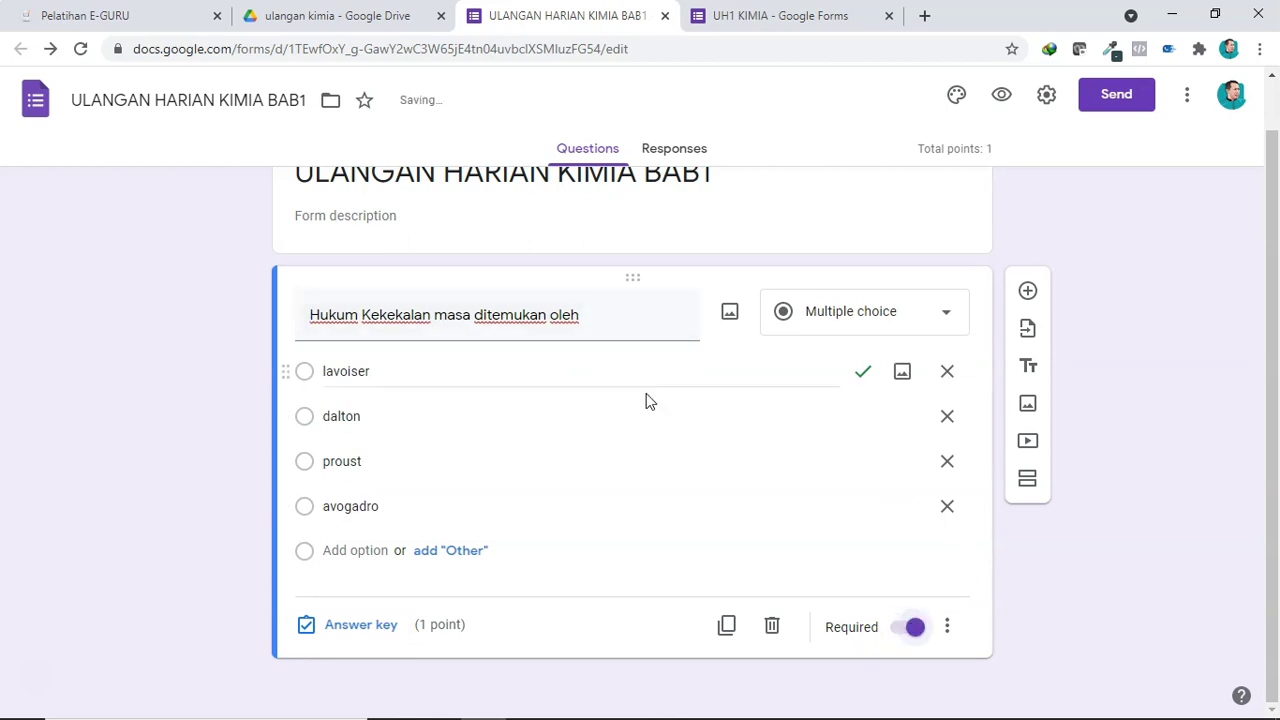
Duplicate the question "Hukum Kekekalan masa ditemukan oleh" together with its options and answer key
click(727, 628)
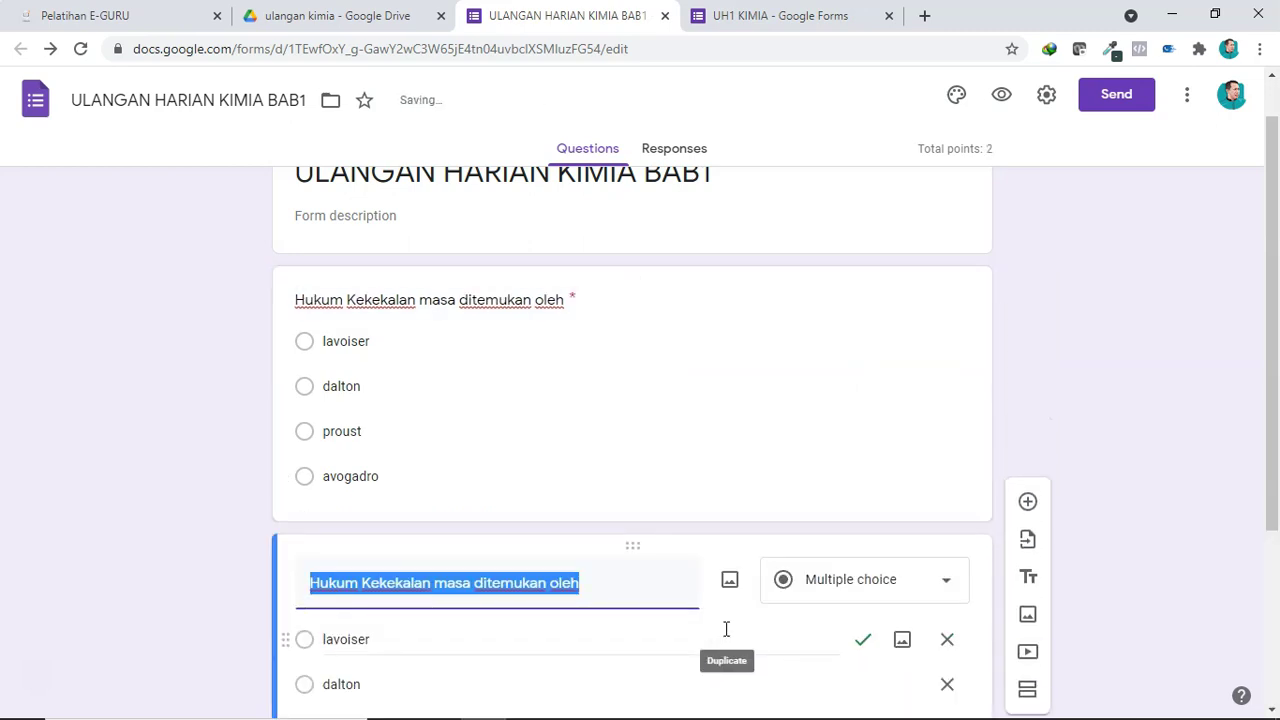
click(730, 577)
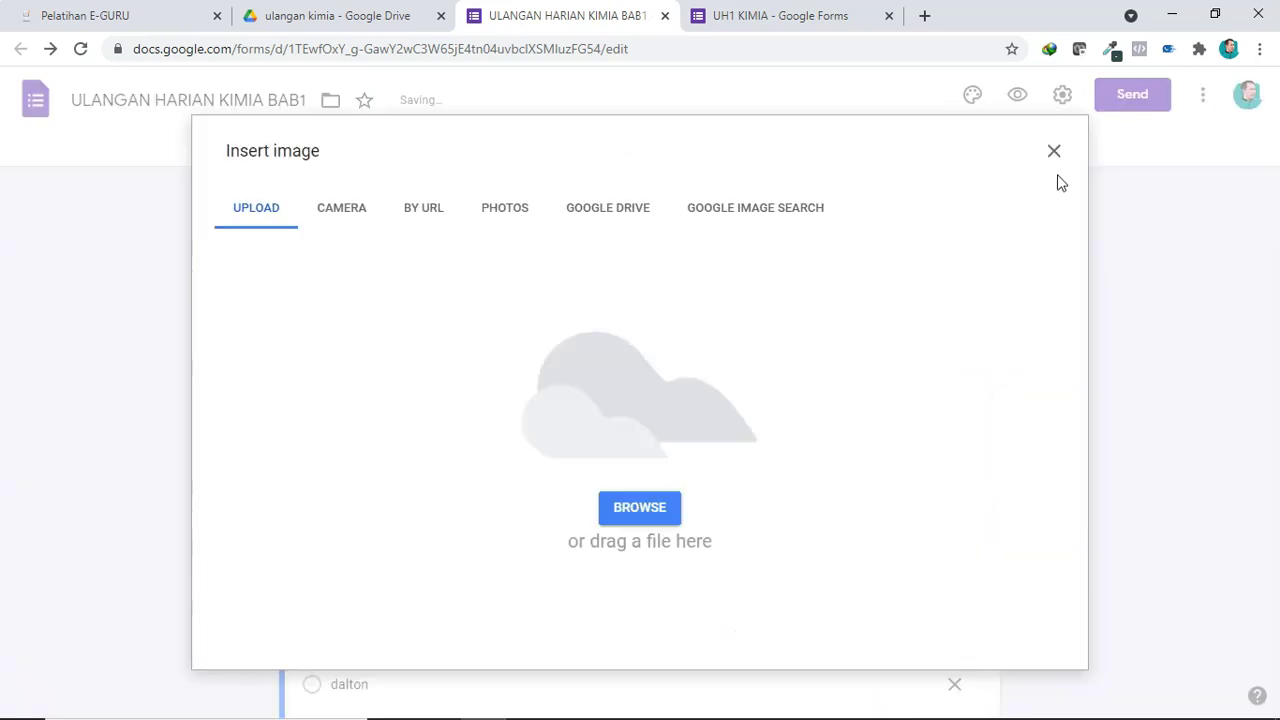
click(1054, 151)
Examine the available sources for inserting an image into the duplicated question
scroll(677, 503, down, 3)
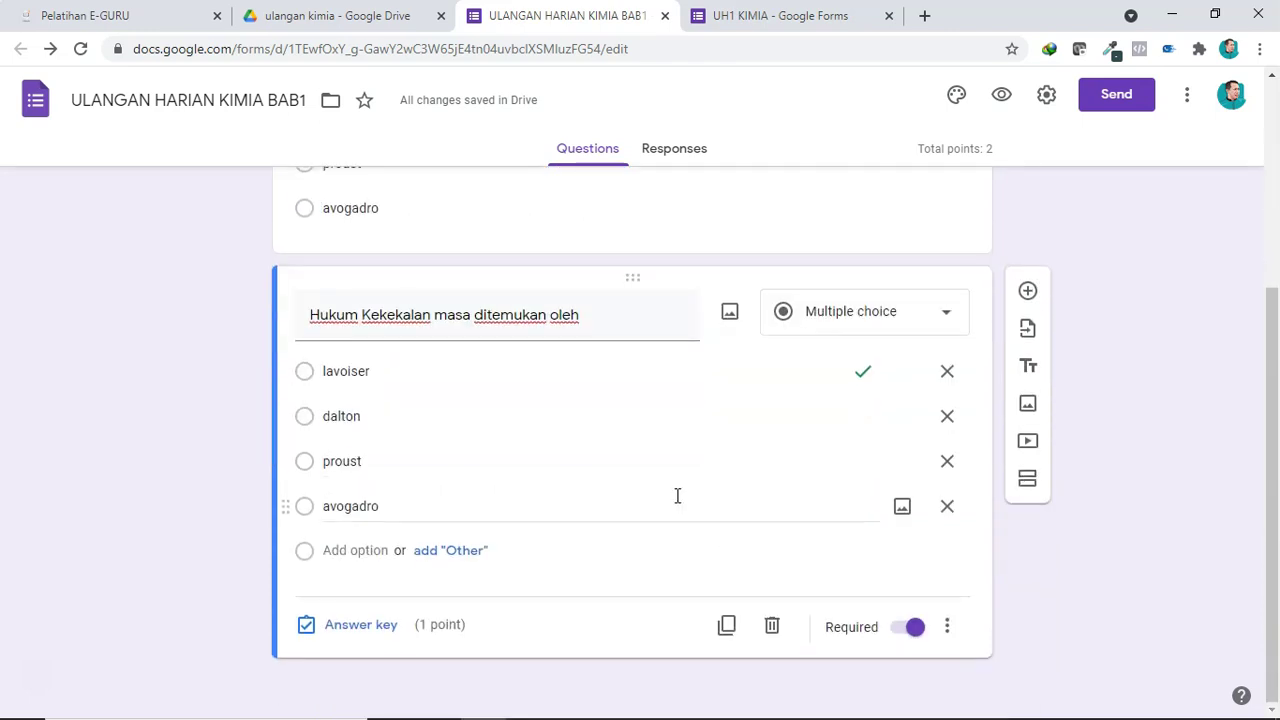
click(729, 318)
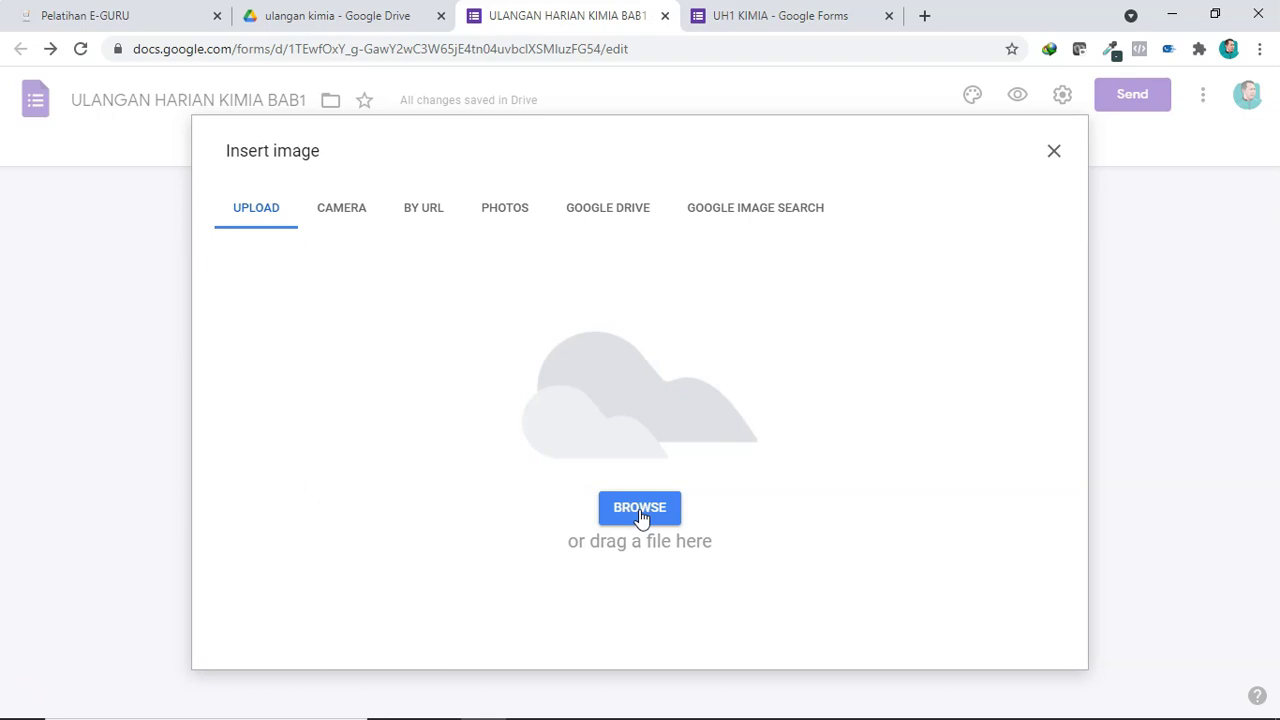
click(1054, 152)
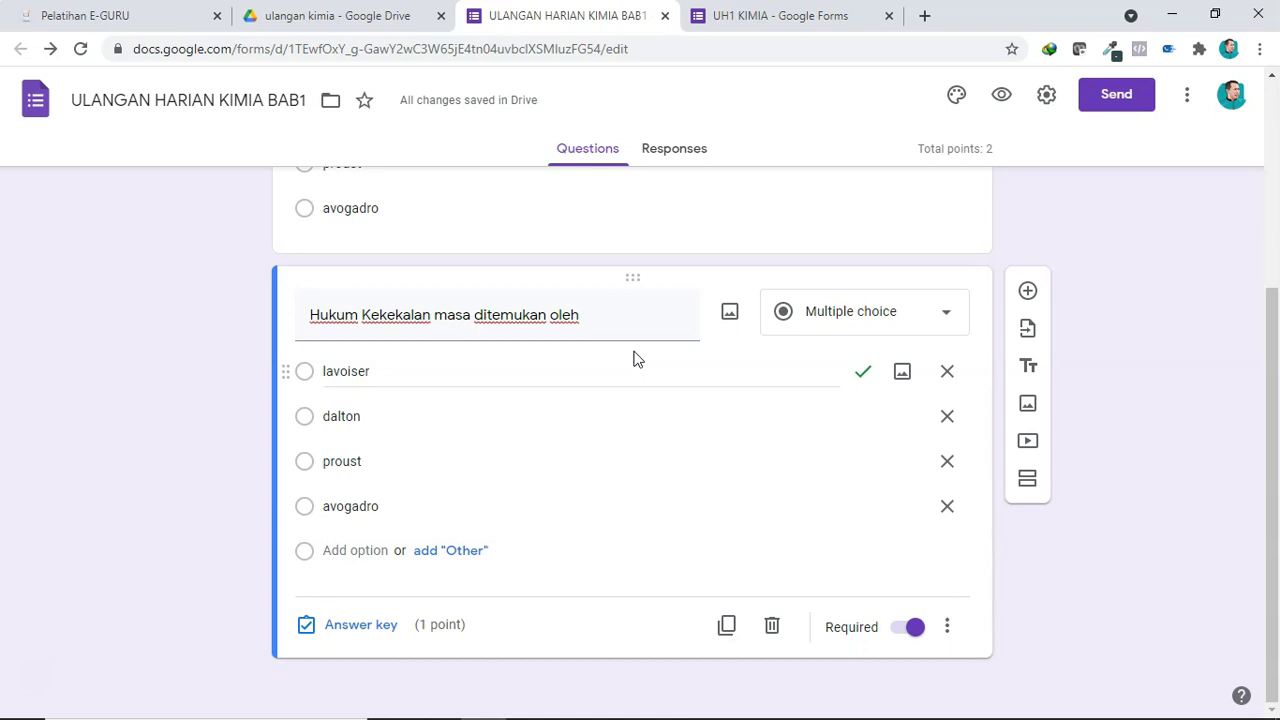
Duplicate the question three more times with its options, answer key and points
scroll(631, 354, up, 3)
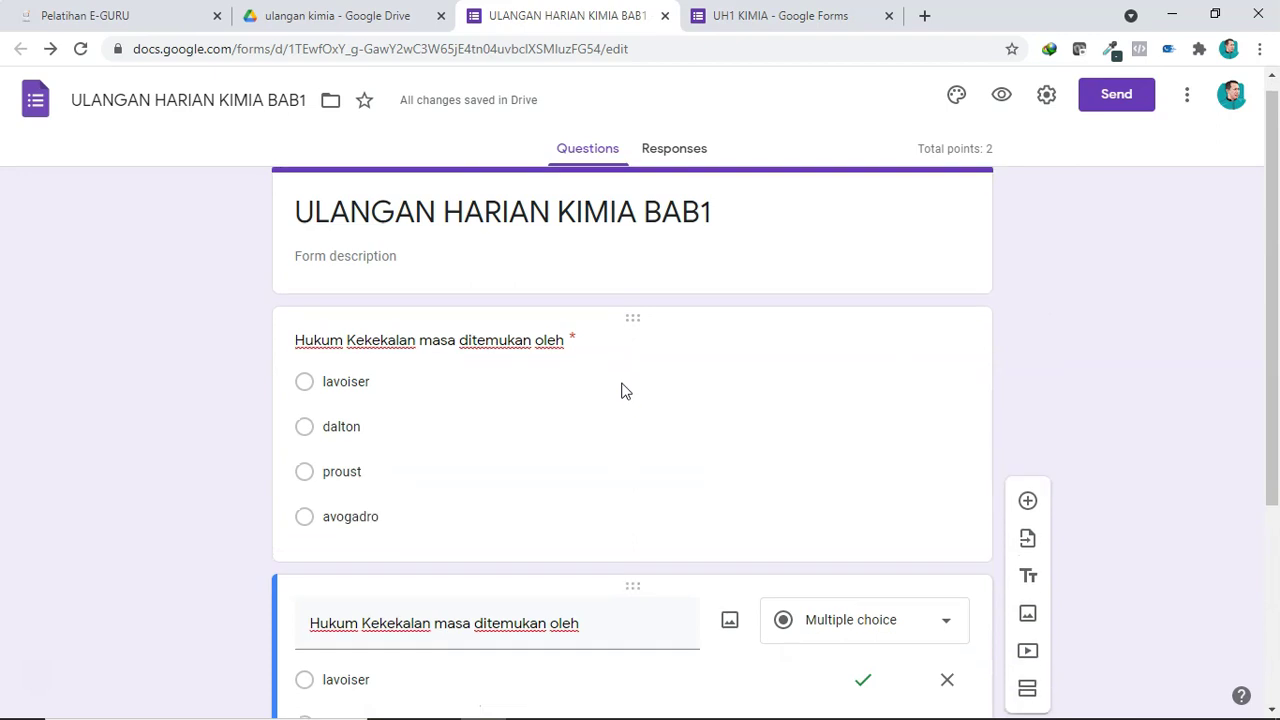
scroll(640, 410, down, 3)
click(726, 625)
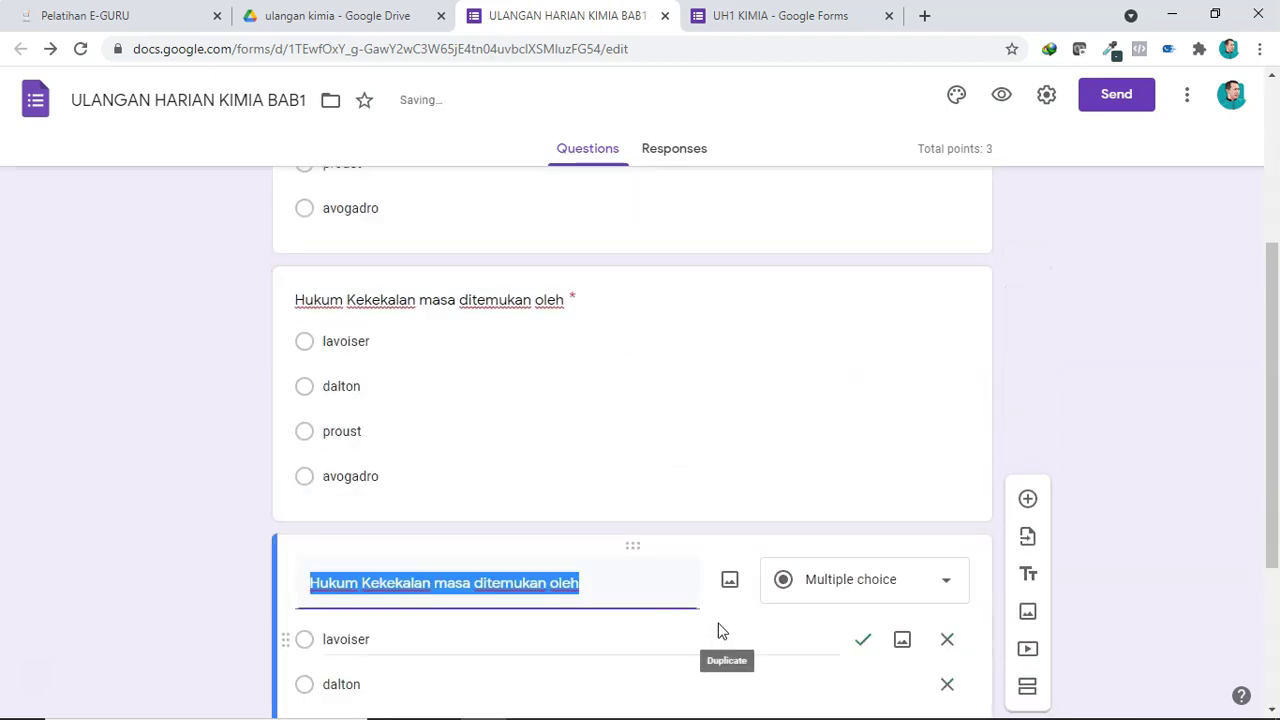
click(728, 625)
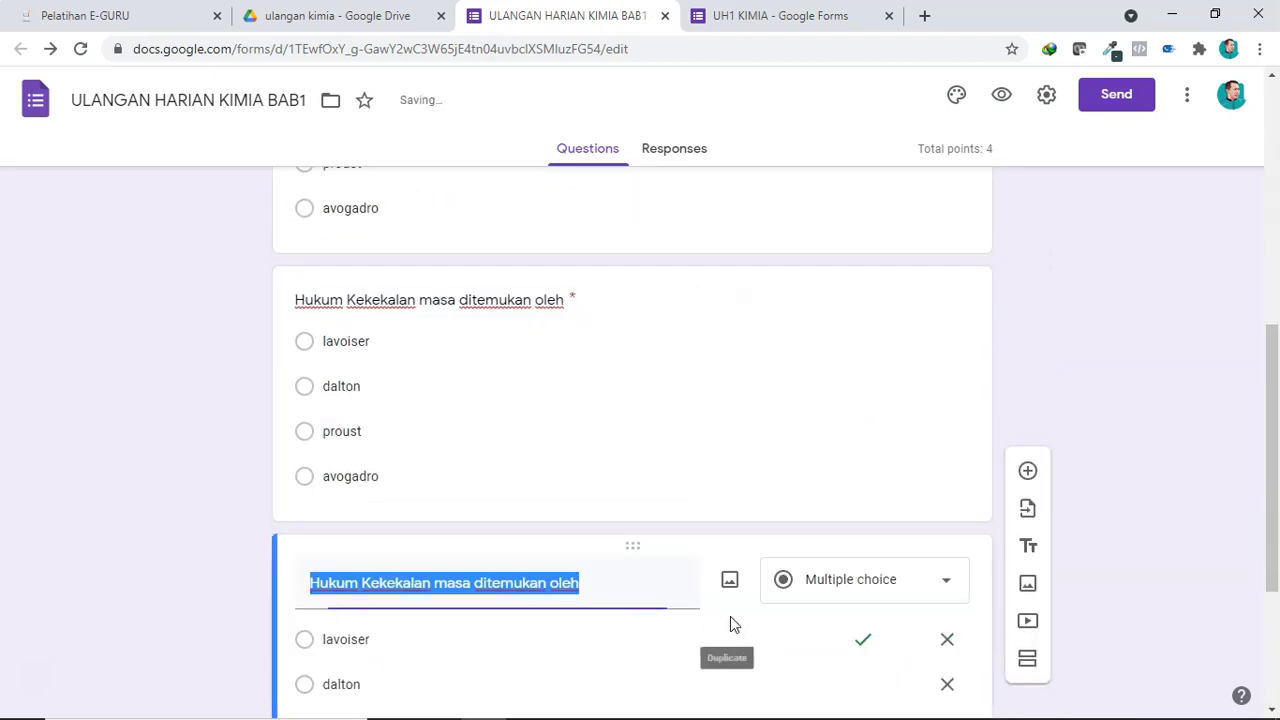
click(728, 627)
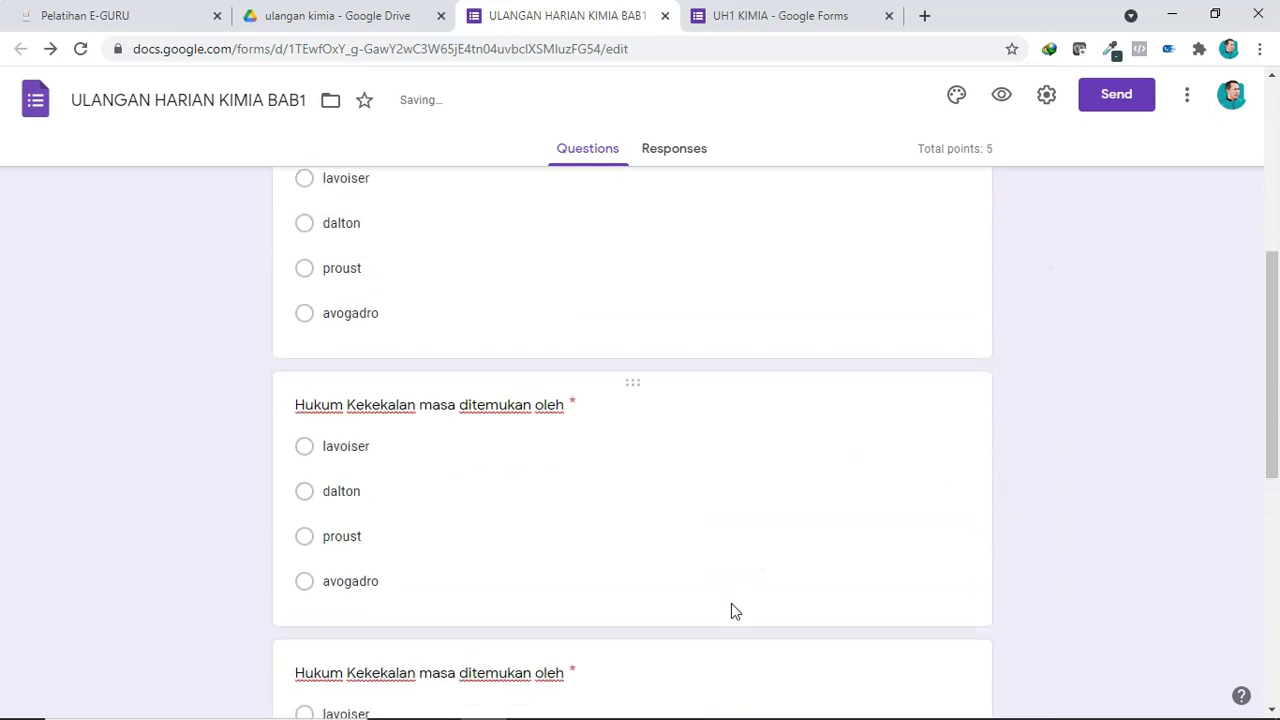
scroll(446, 317, up, 10)
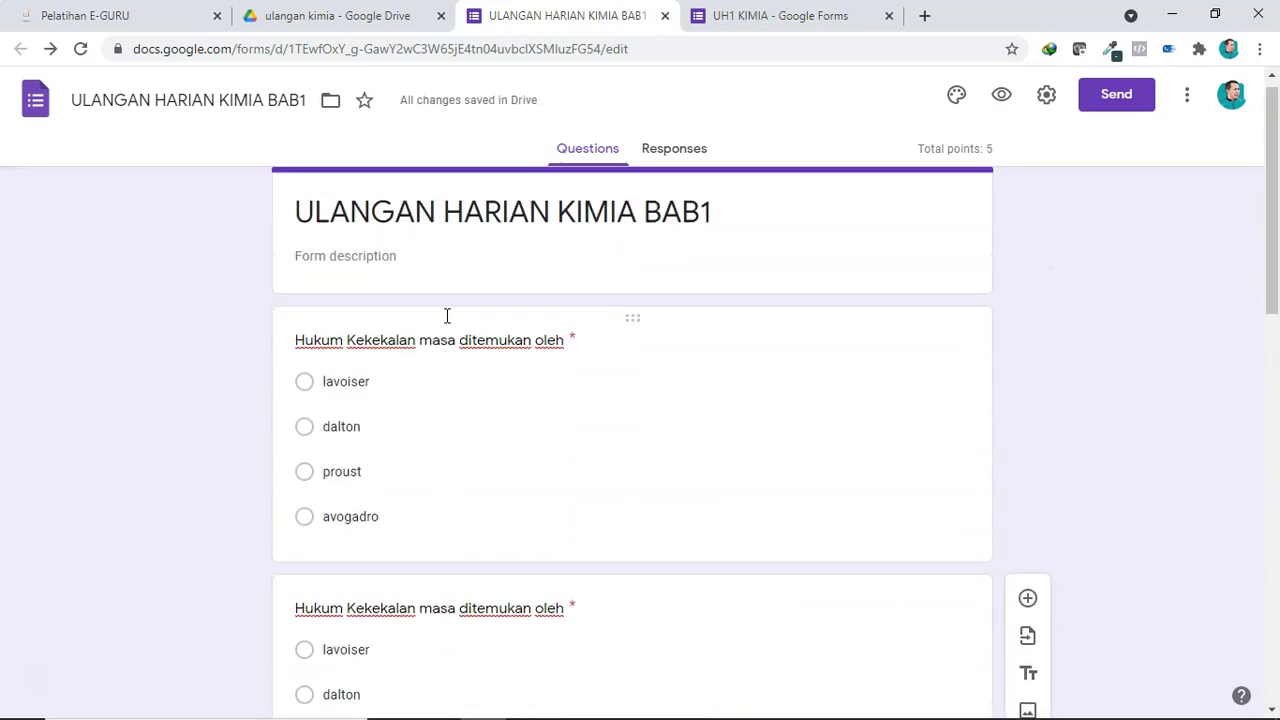
scroll(446, 326, down, 2)
click(466, 345)
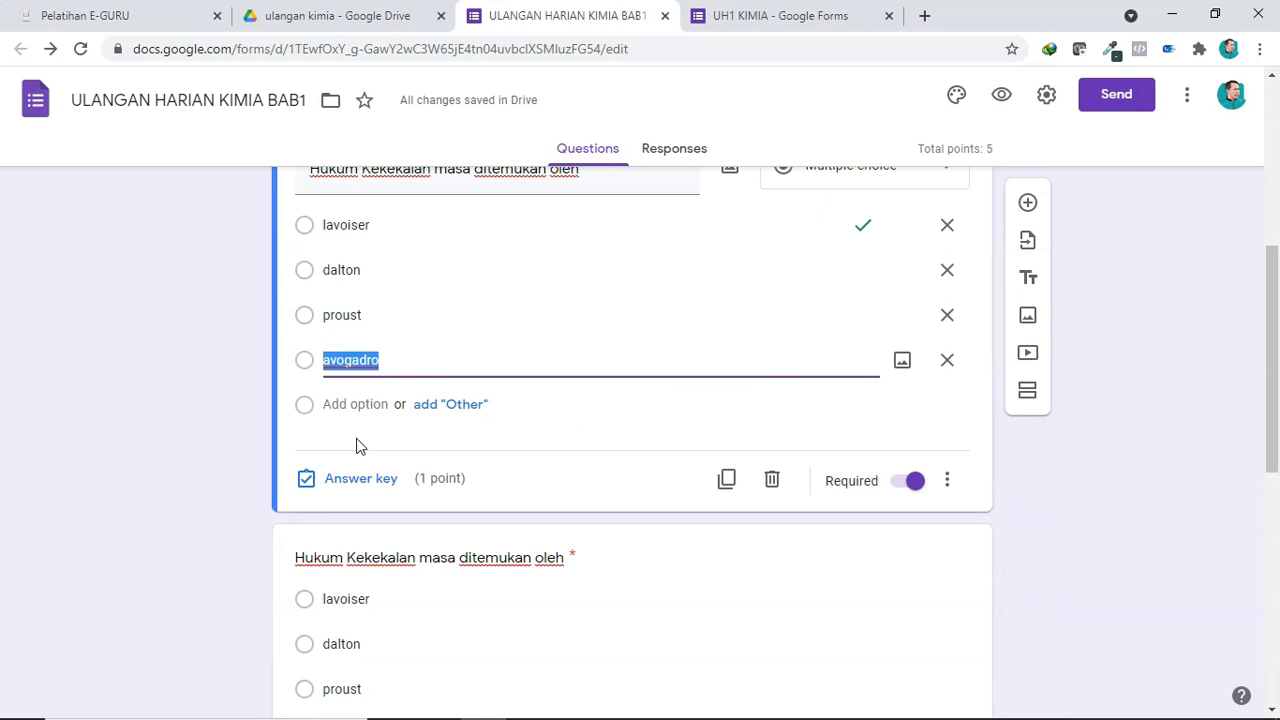
click(947, 225)
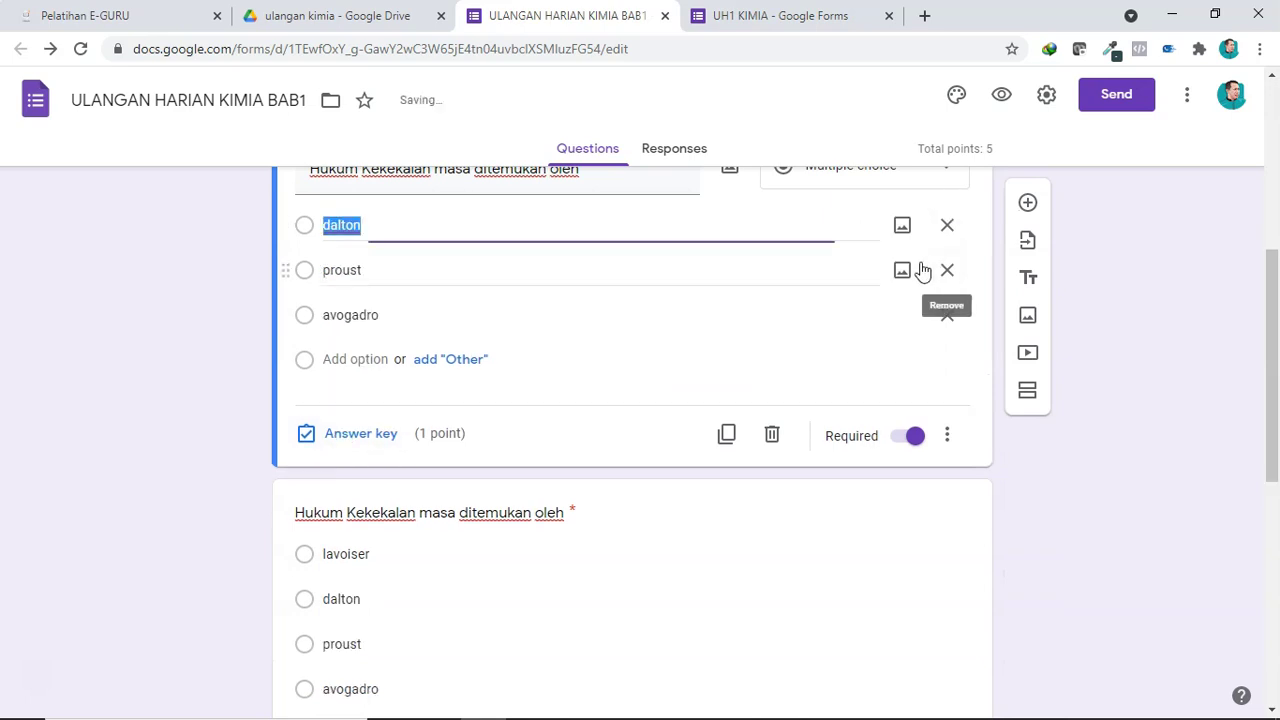
click(307, 272)
double_click(323, 272)
In the second question's answer key, deselect "lavoiser" and mark "proust" as the correct answer
click(346, 437)
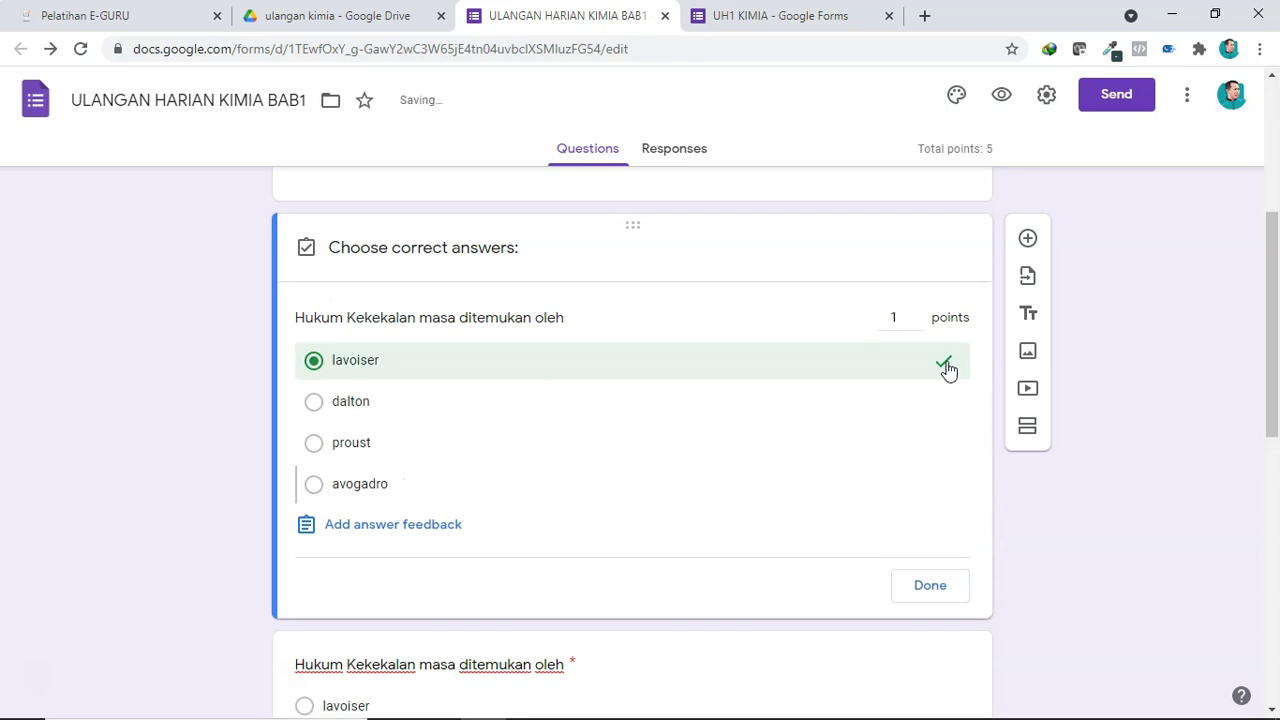
click(946, 366)
click(314, 443)
Make "proust" the only correct answer in the third question's answer key, unmarking "lavoiser"
scroll(435, 457, down, 3)
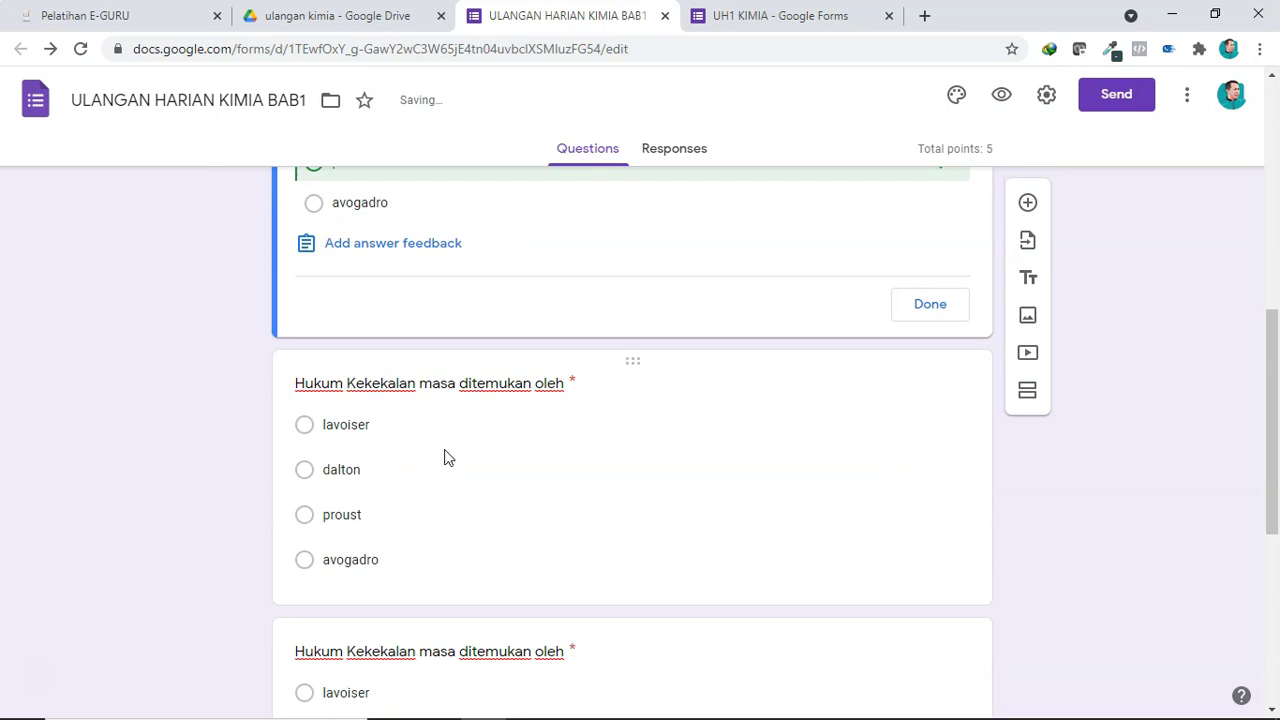
click(446, 460)
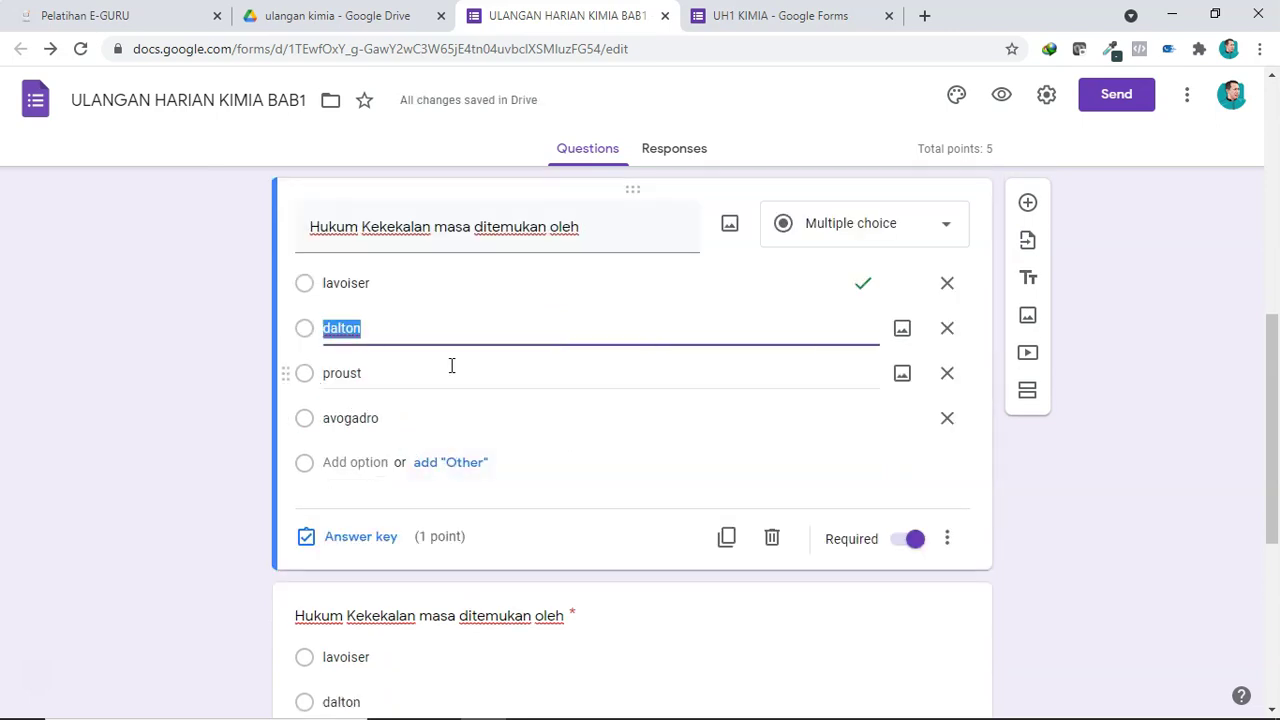
click(866, 289)
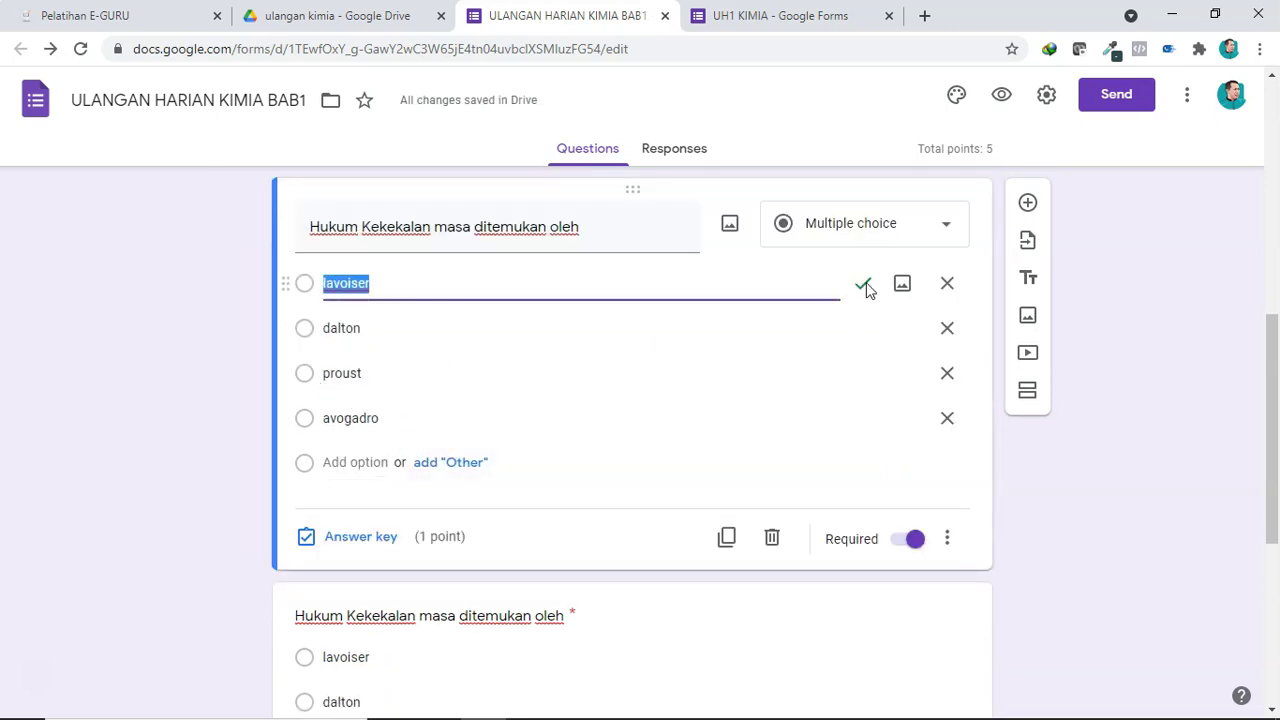
click(305, 421)
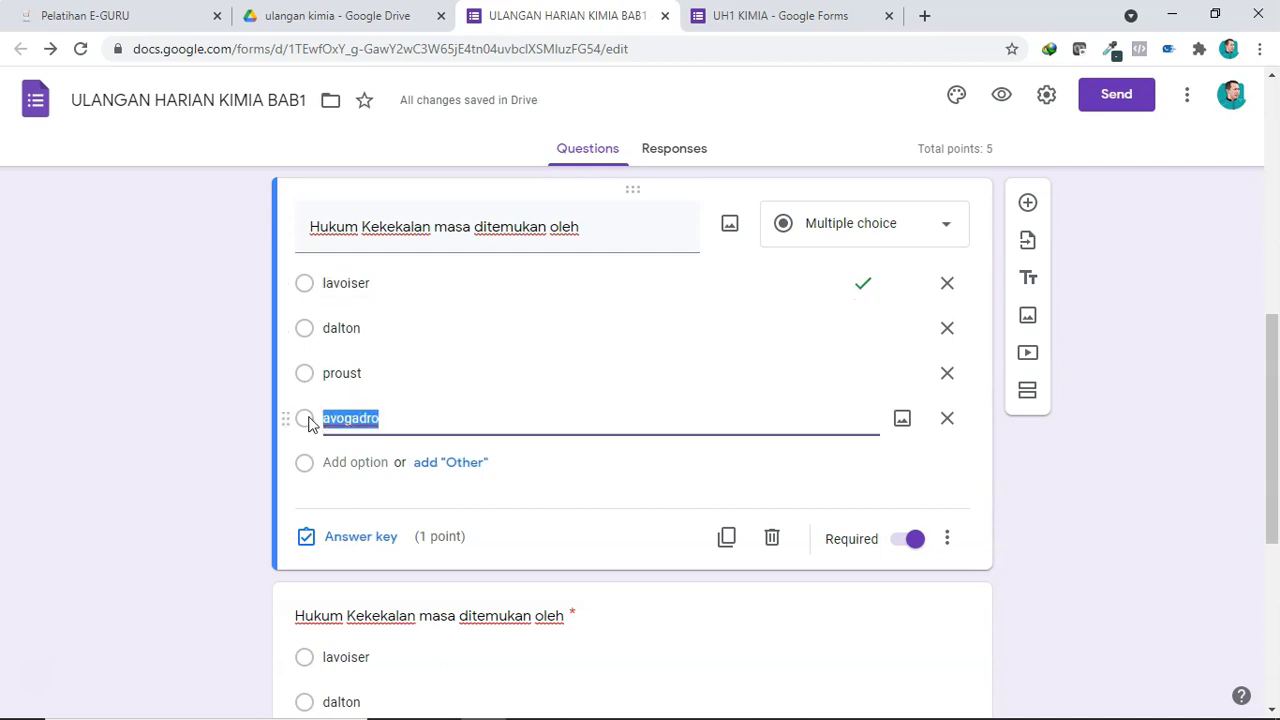
click(372, 540)
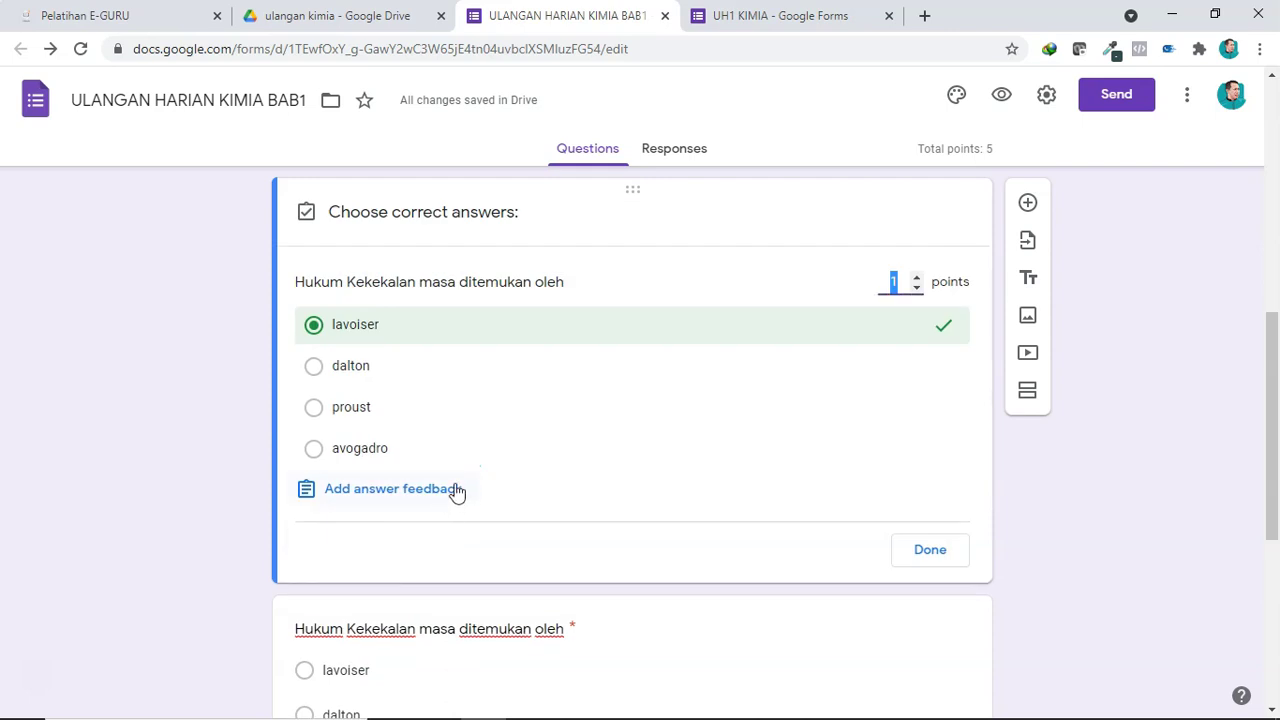
click(325, 414)
click(314, 324)
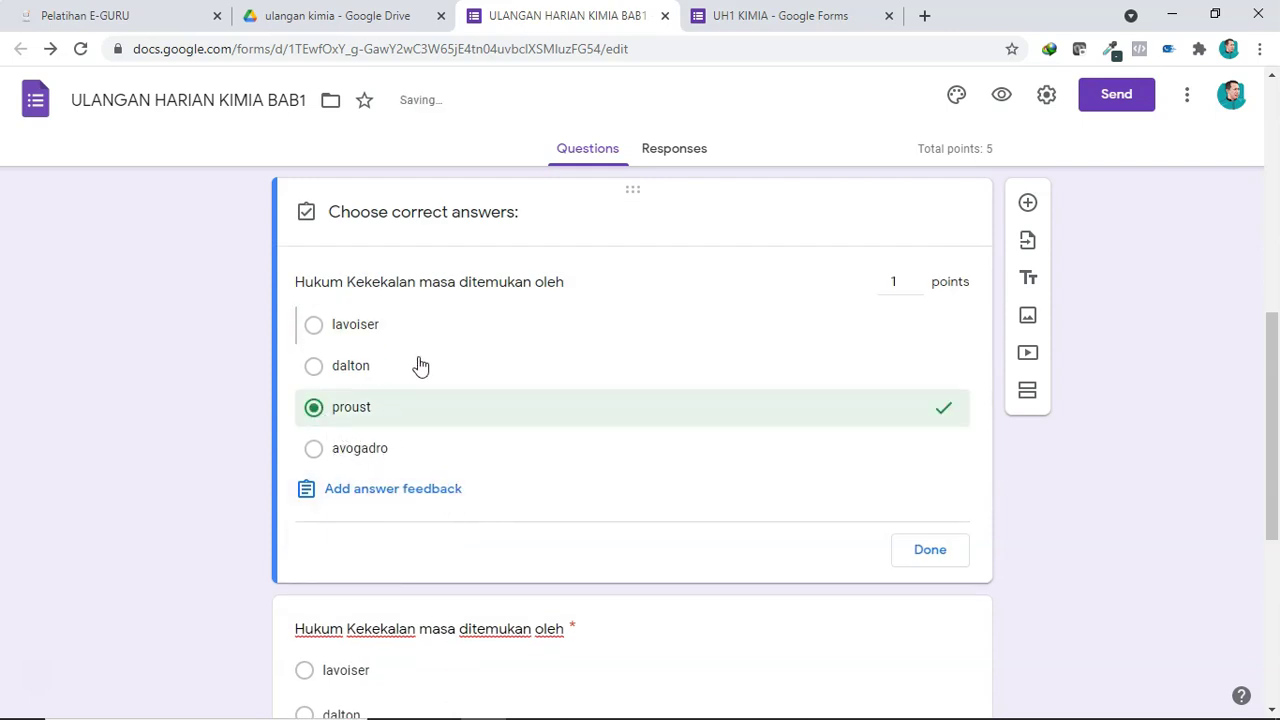
Change the fourth question's answer key so that "dalton" is correct instead of "lavoiser"
scroll(592, 444, down, 1)
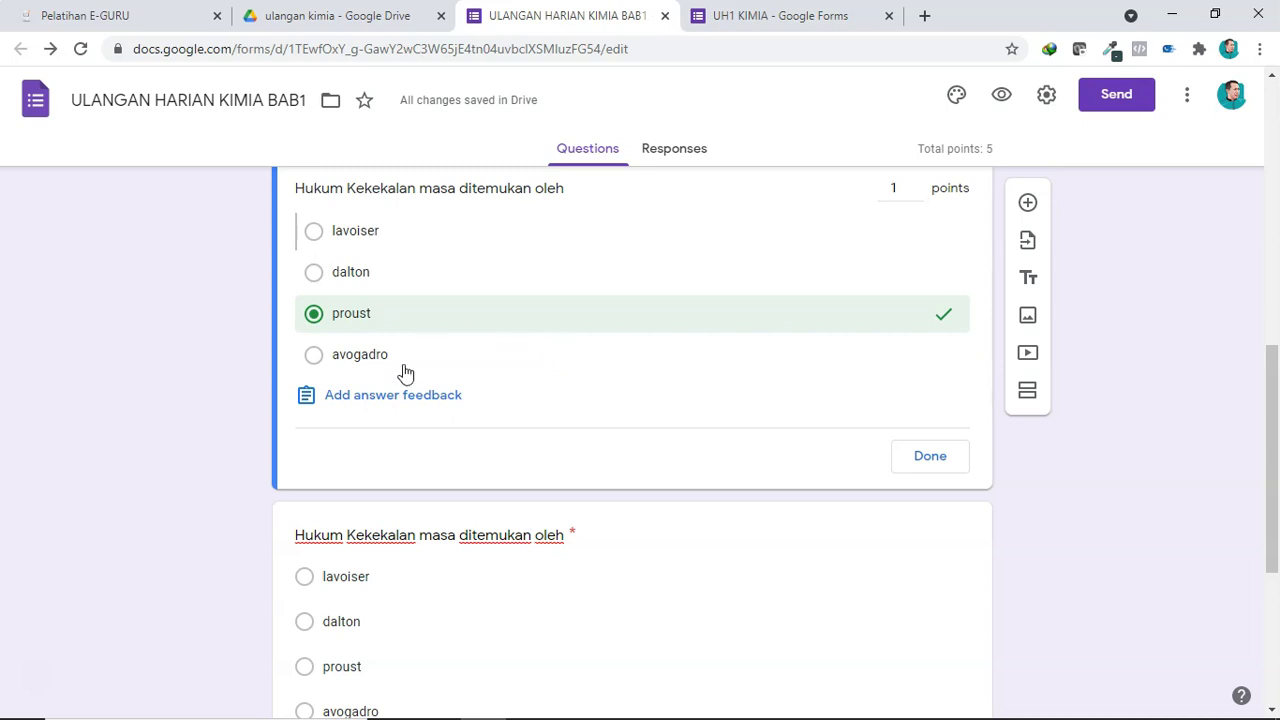
scroll(405, 372, down, 3)
click(377, 397)
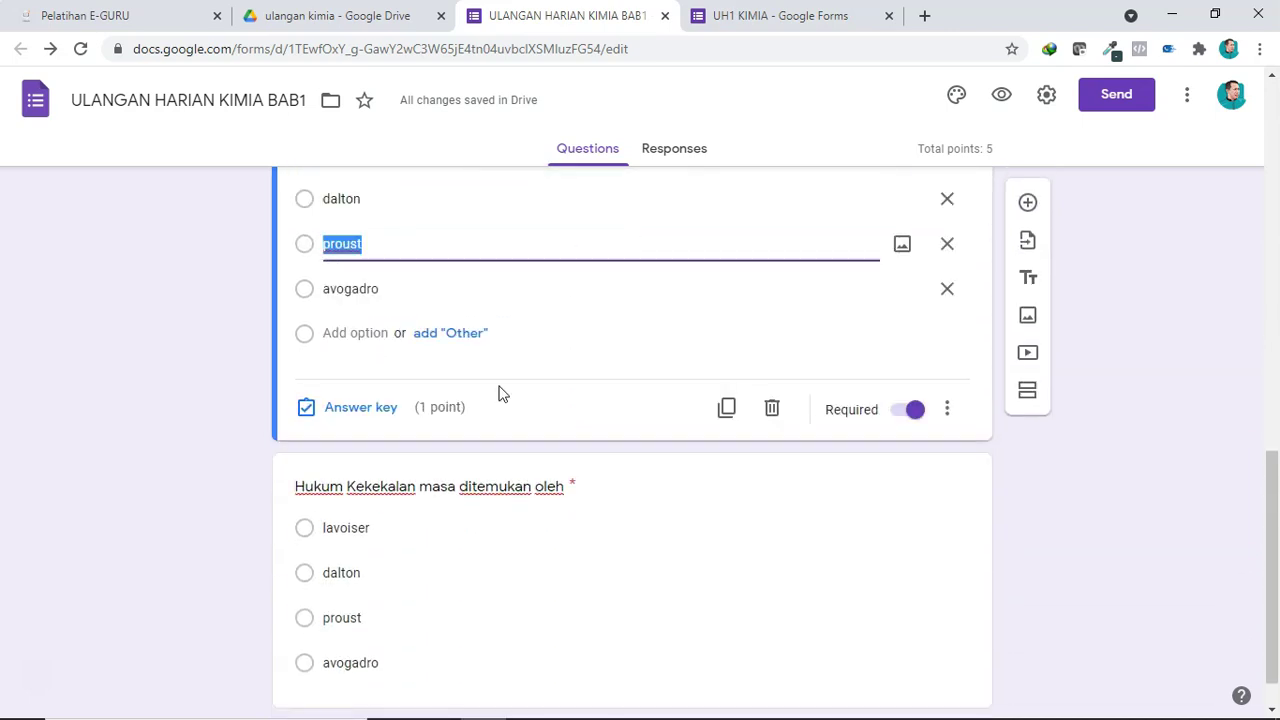
click(362, 410)
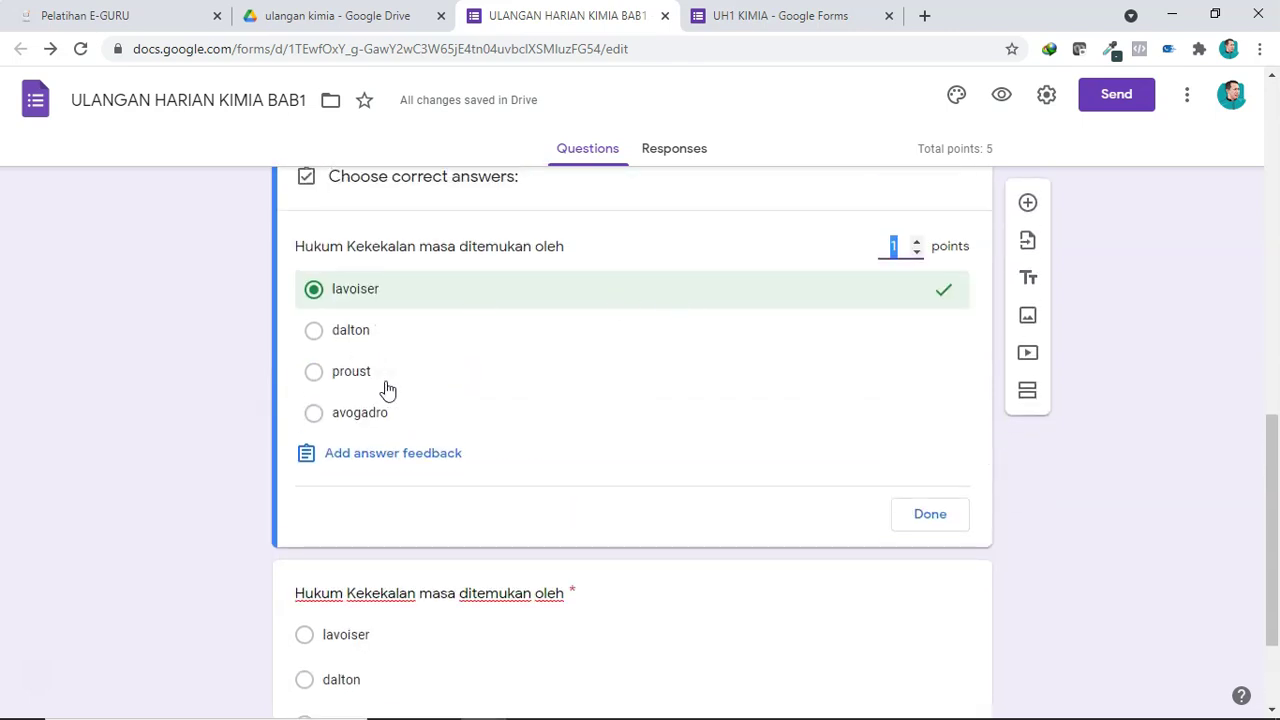
click(342, 344)
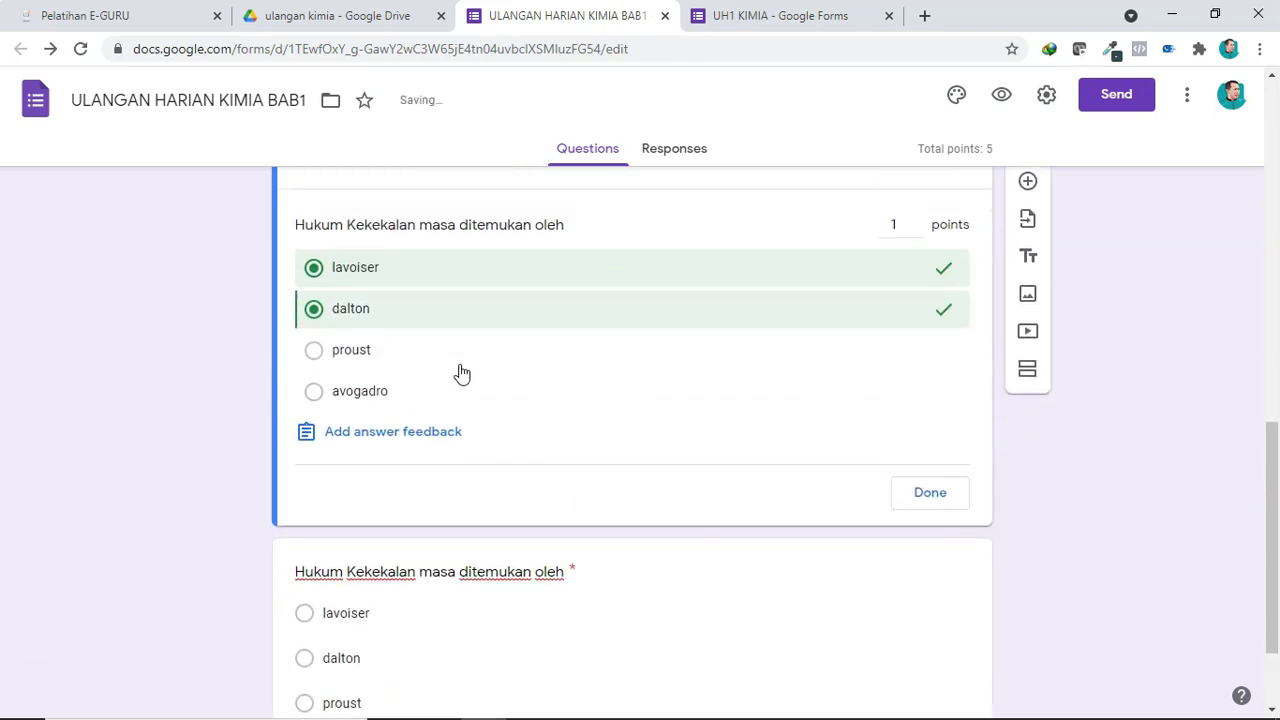
click(329, 321)
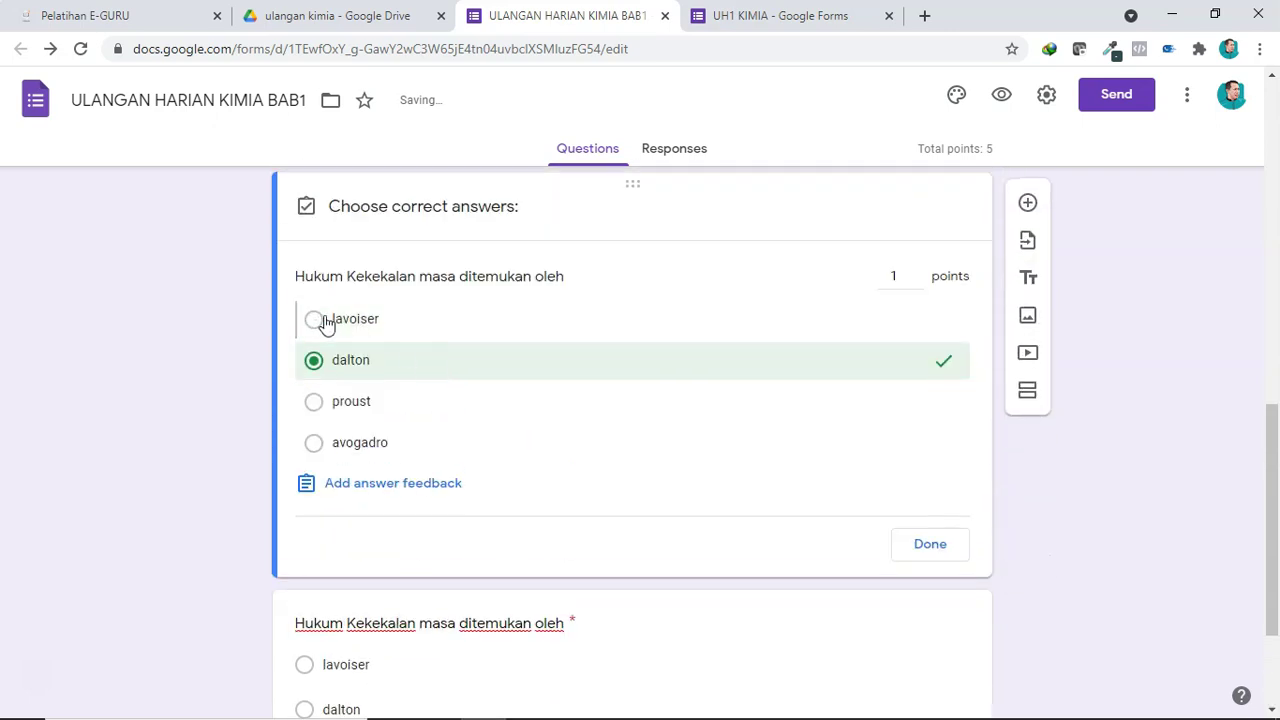
Switch the fifth question's correct answer from "lavoiser" to "proust" and finish its answer key
scroll(436, 396, down, 2)
click(428, 498)
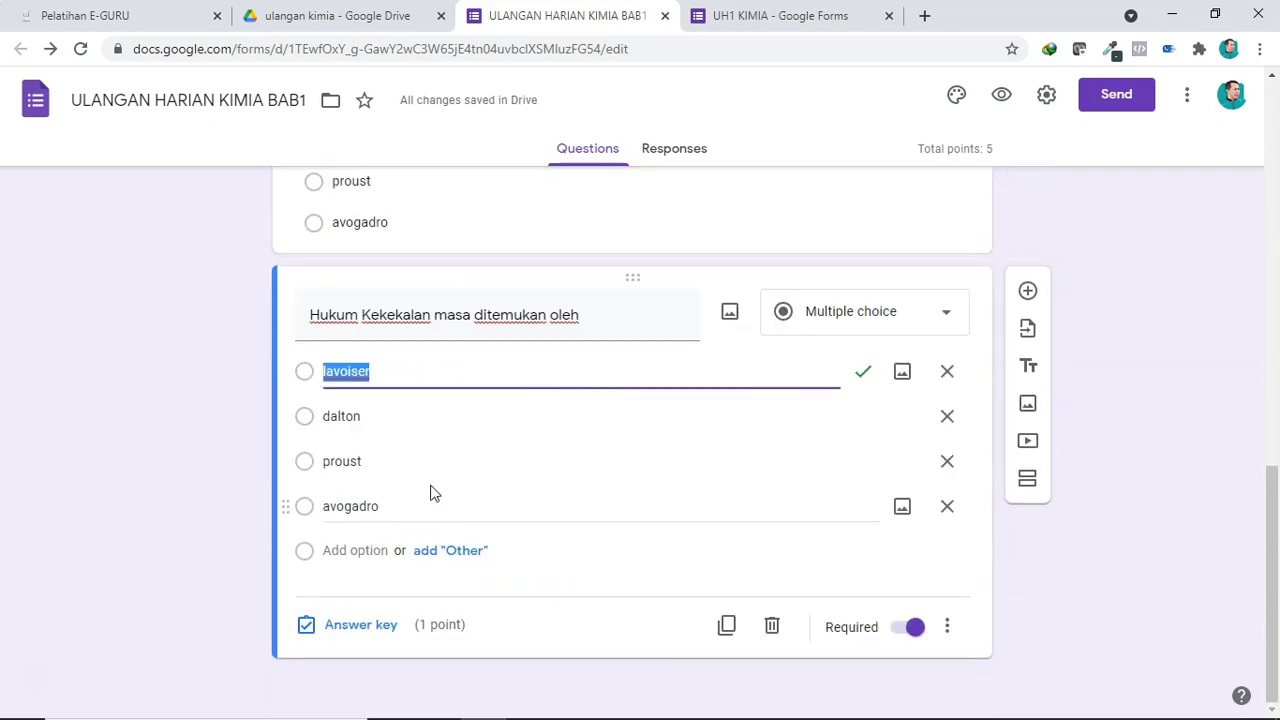
click(353, 626)
click(310, 410)
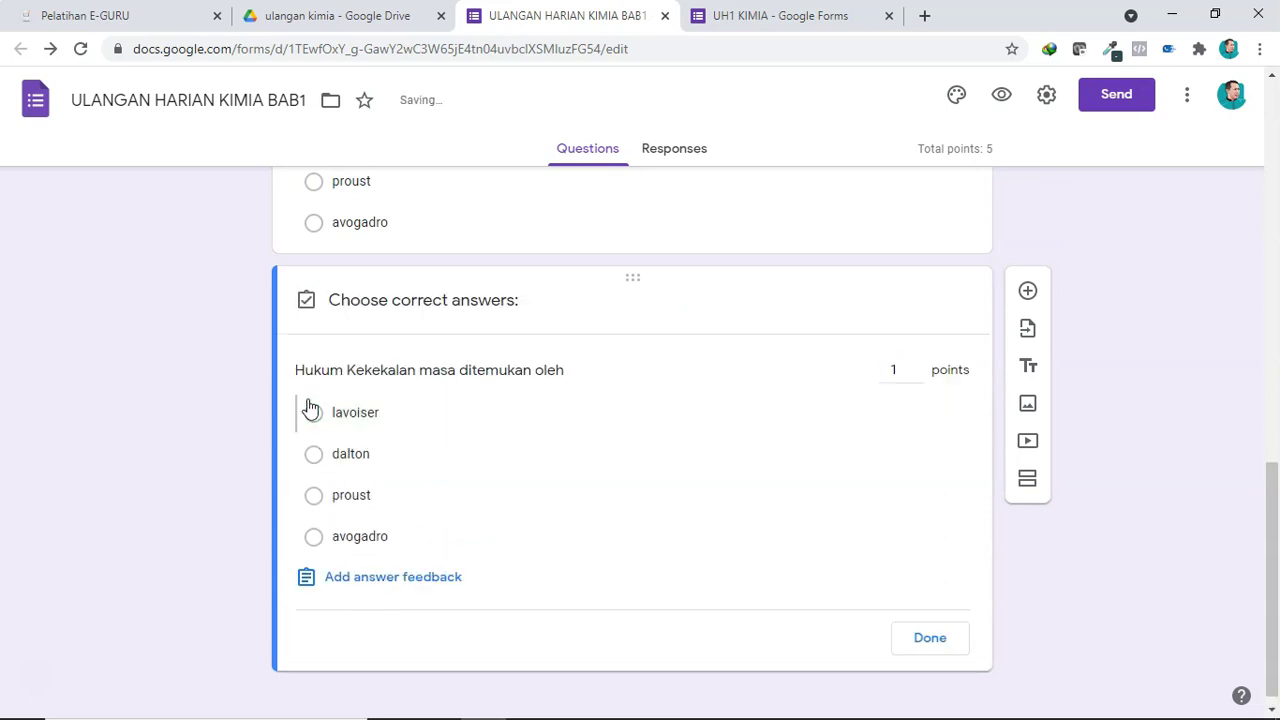
click(314, 494)
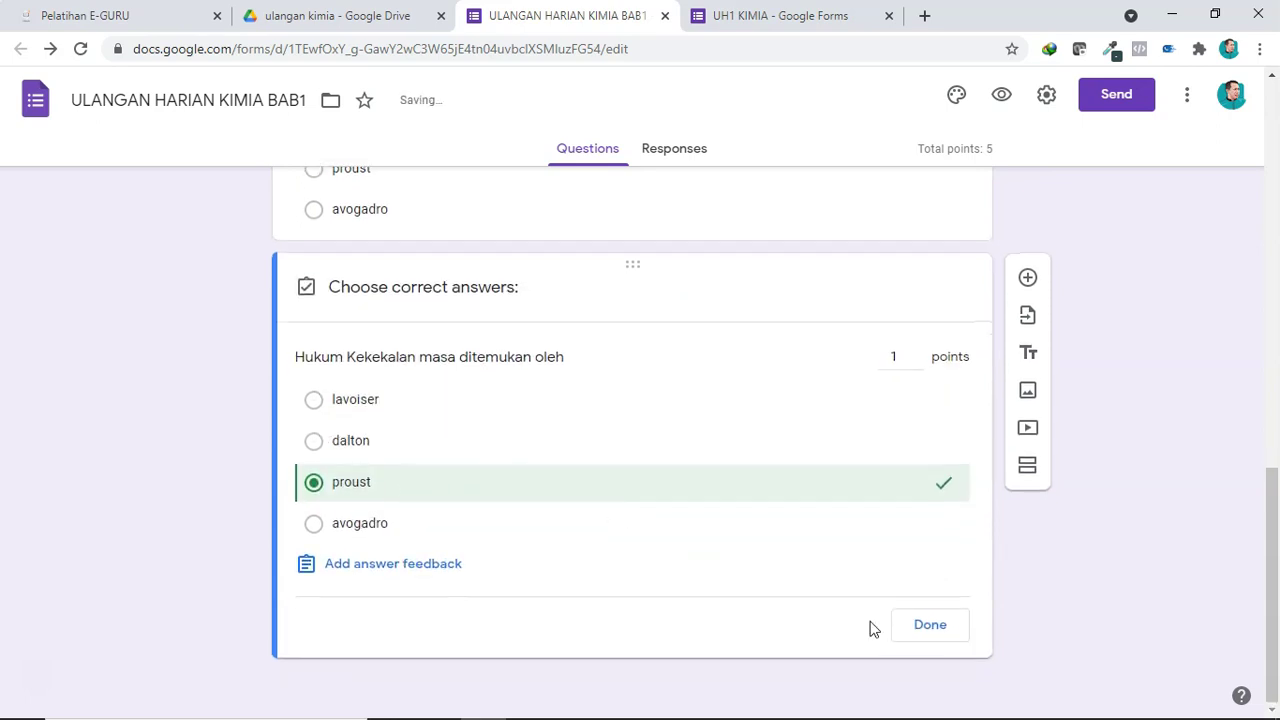
click(930, 624)
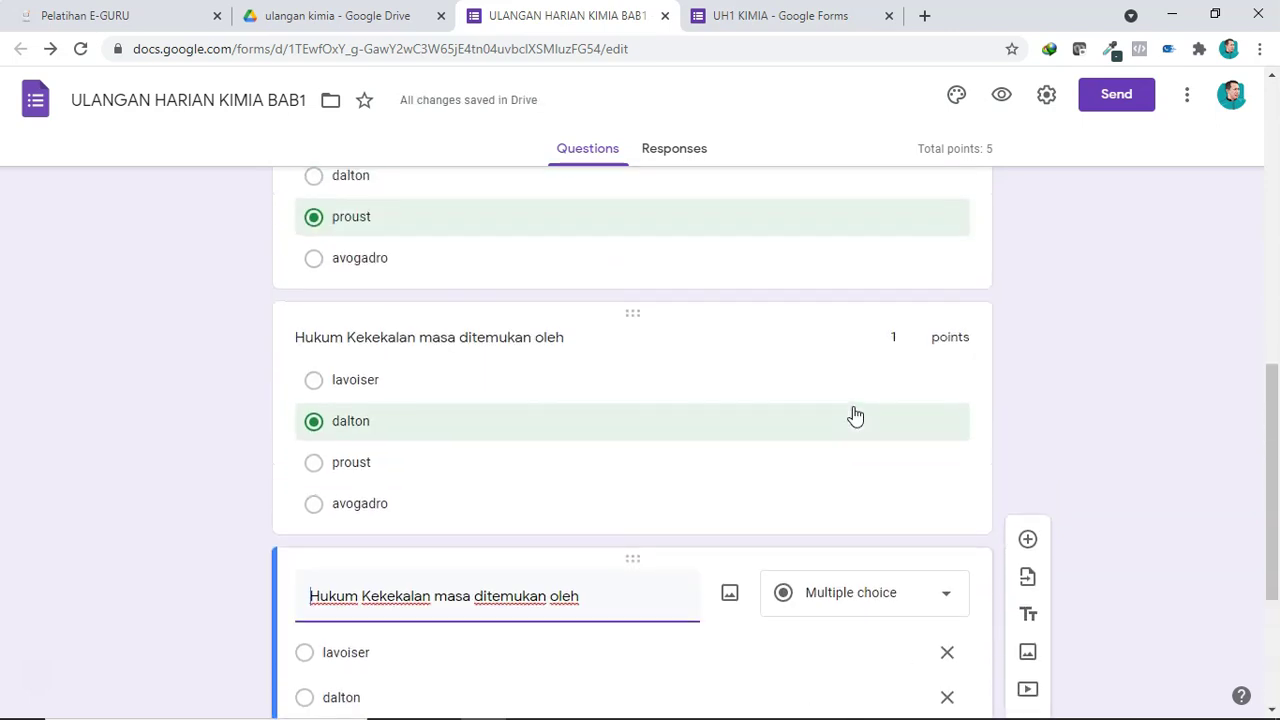
Review the questions with their answer keys and points, from the fourth back up to the first
click(830, 450)
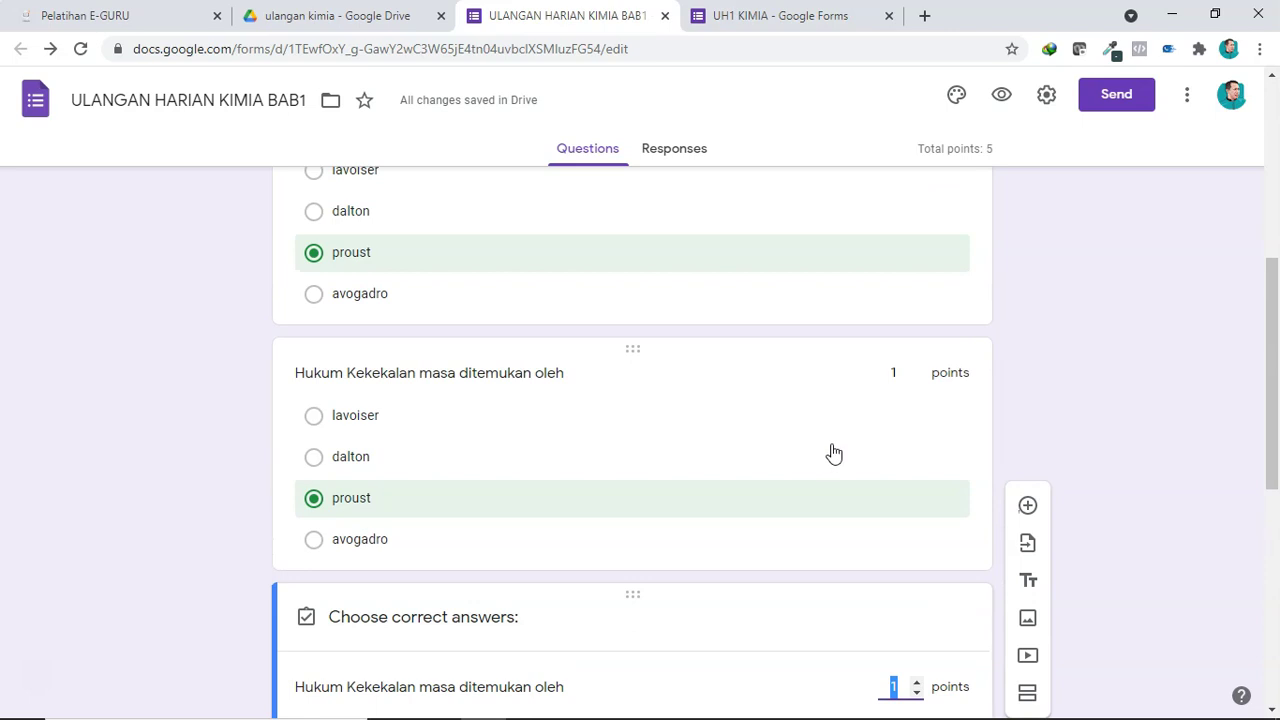
scroll(769, 431, up, 5)
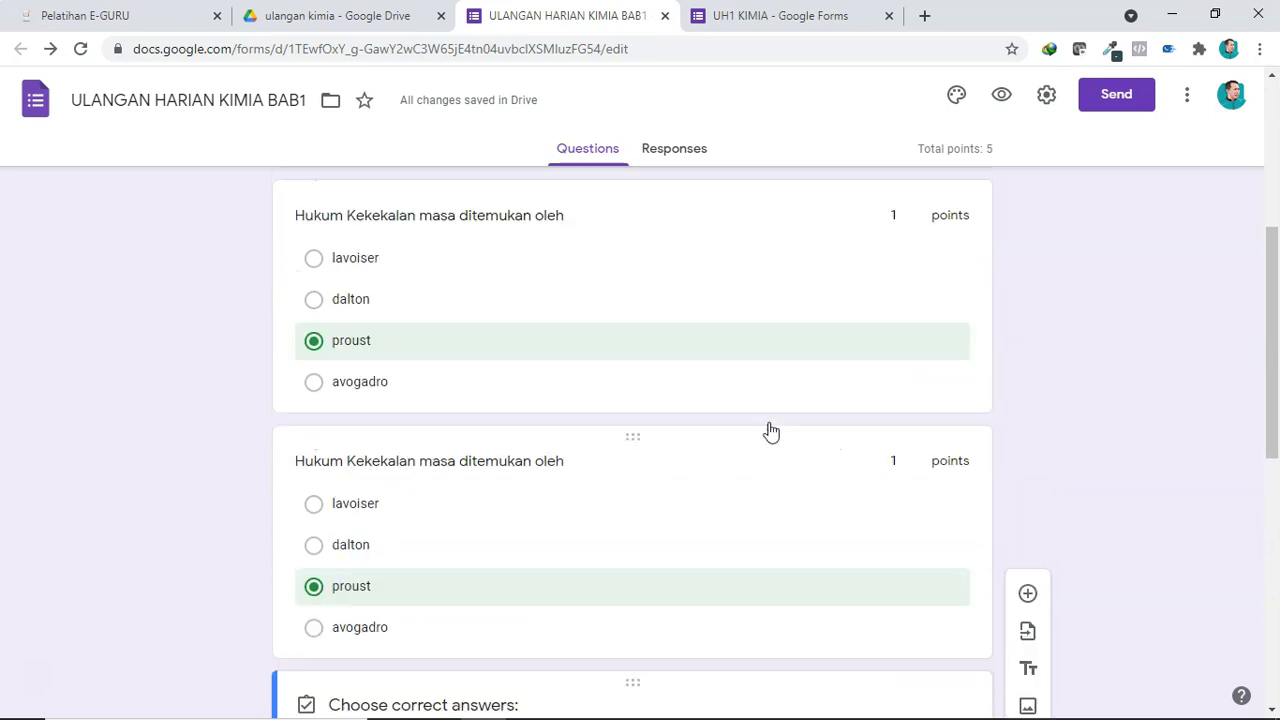
scroll(769, 428, down, 3)
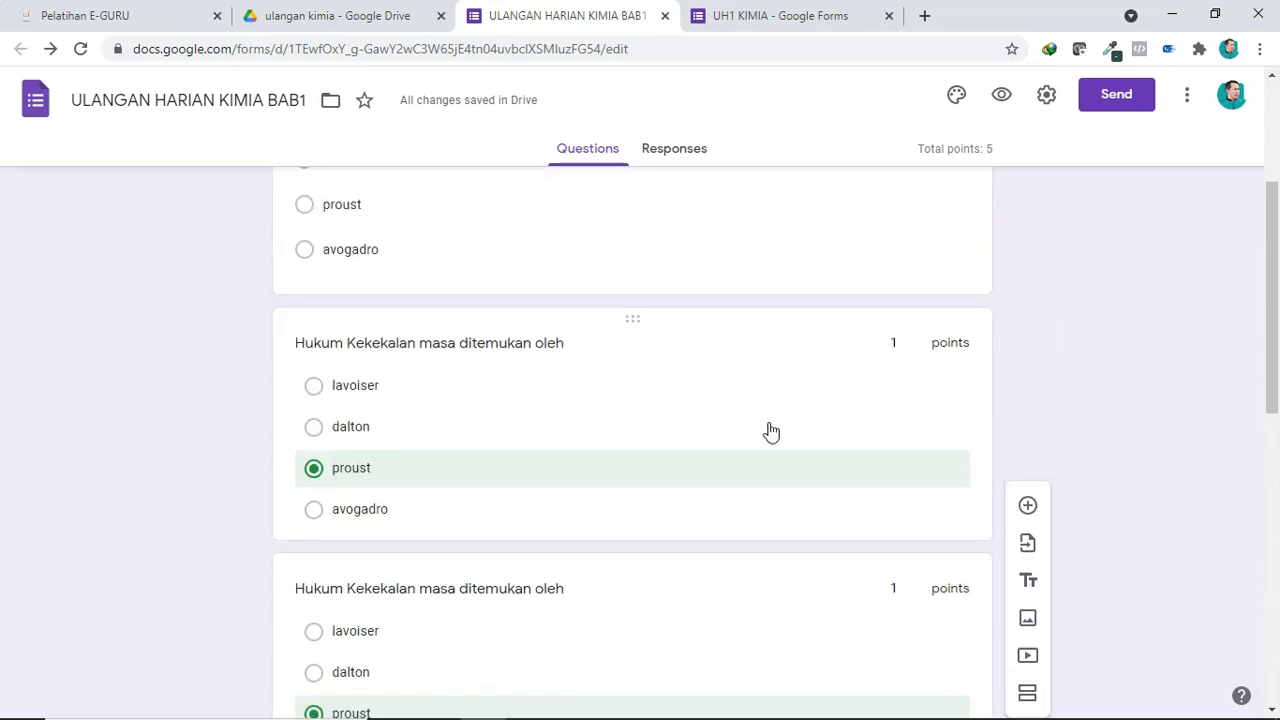
click(768, 409)
scroll(778, 405, down, 3)
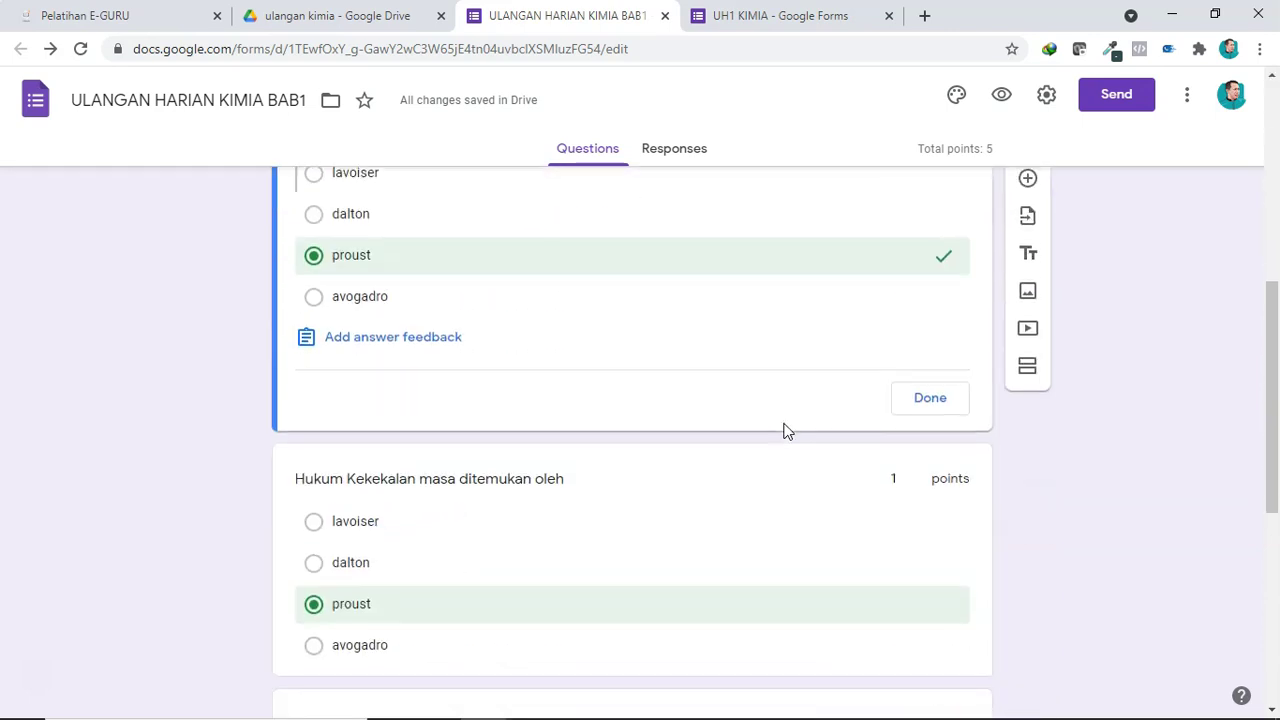
scroll(737, 328, up, 2)
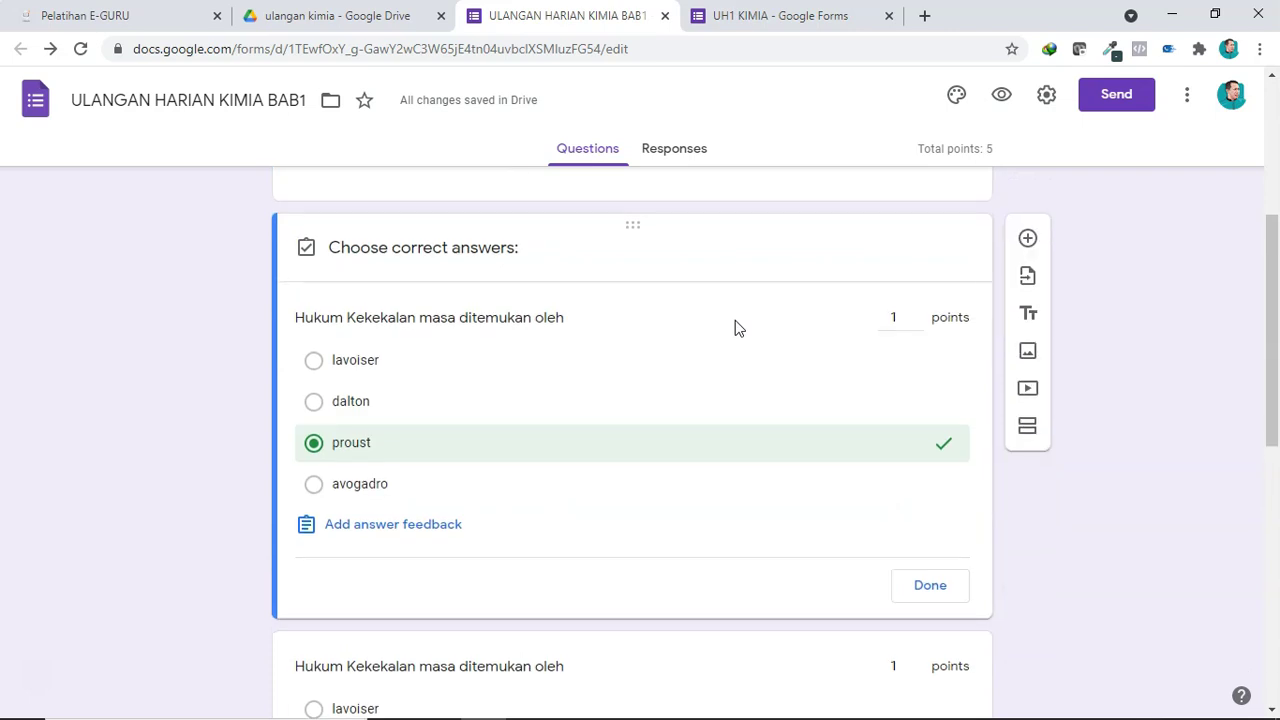
scroll(735, 328, up, 4)
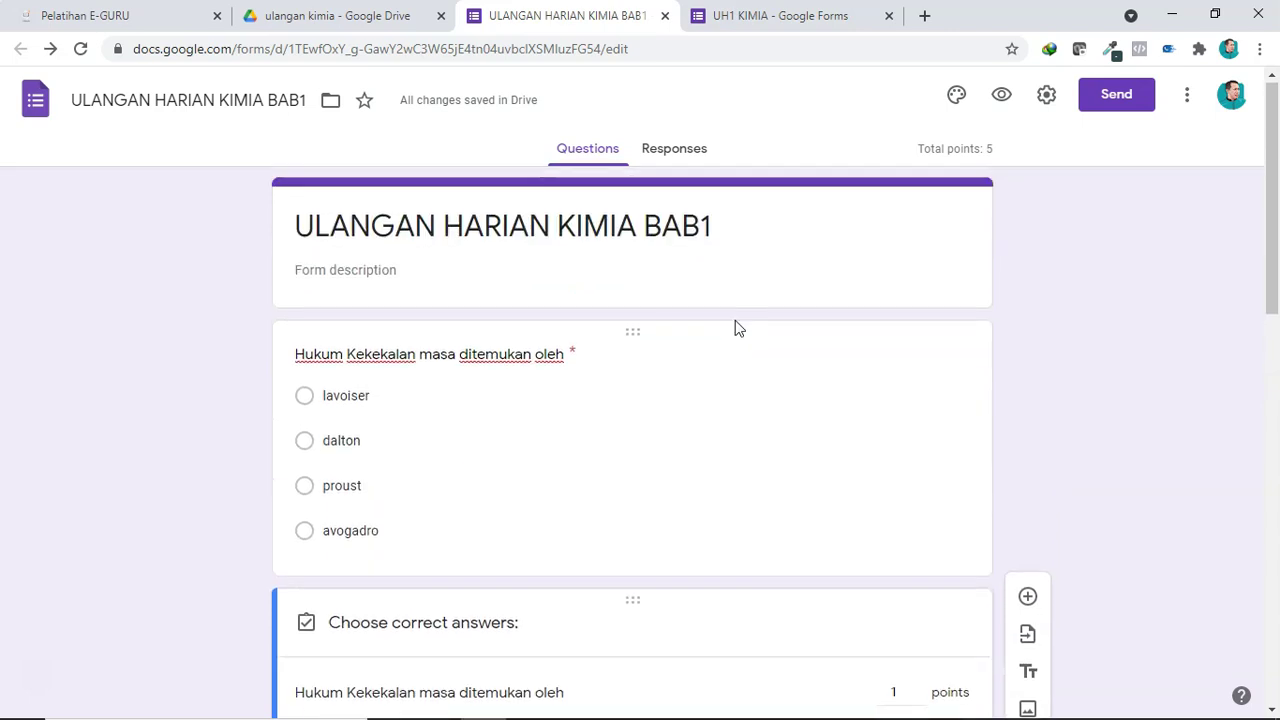
click(709, 374)
scroll(712, 372, down, 3)
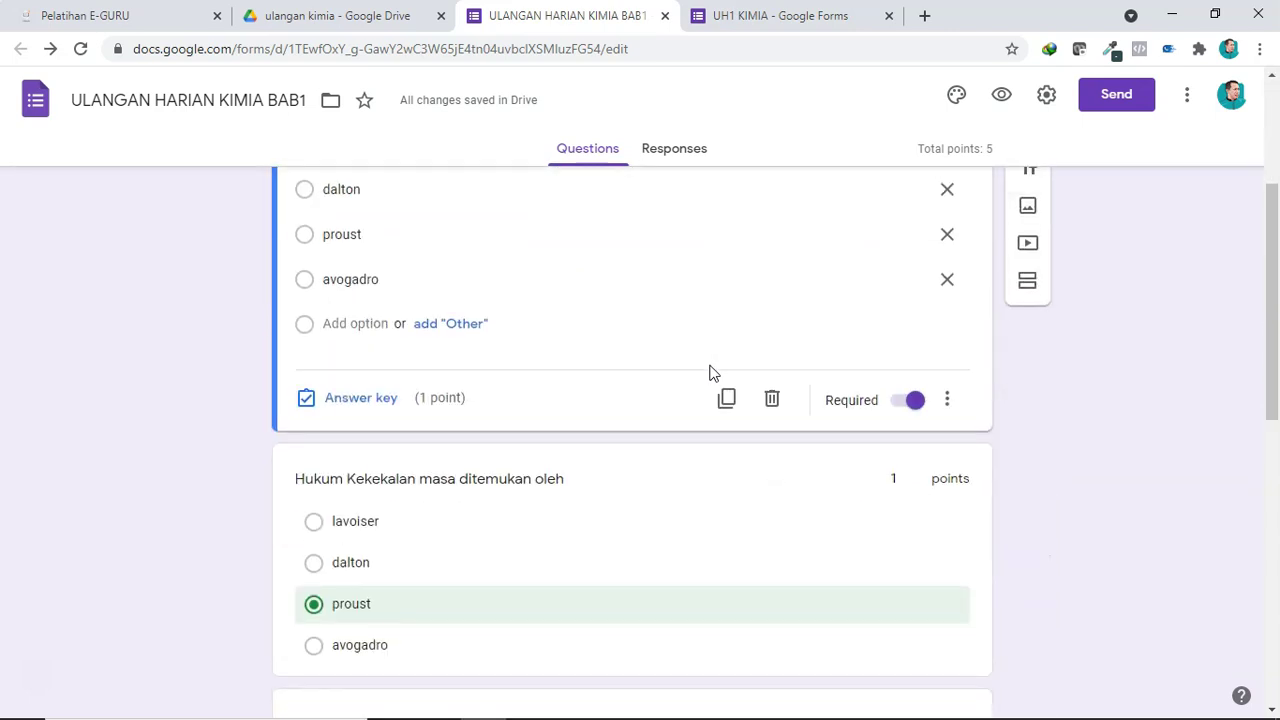
Finish the open answer keys of the second, third and fourth questions
scroll(709, 374, down, 2)
click(697, 380)
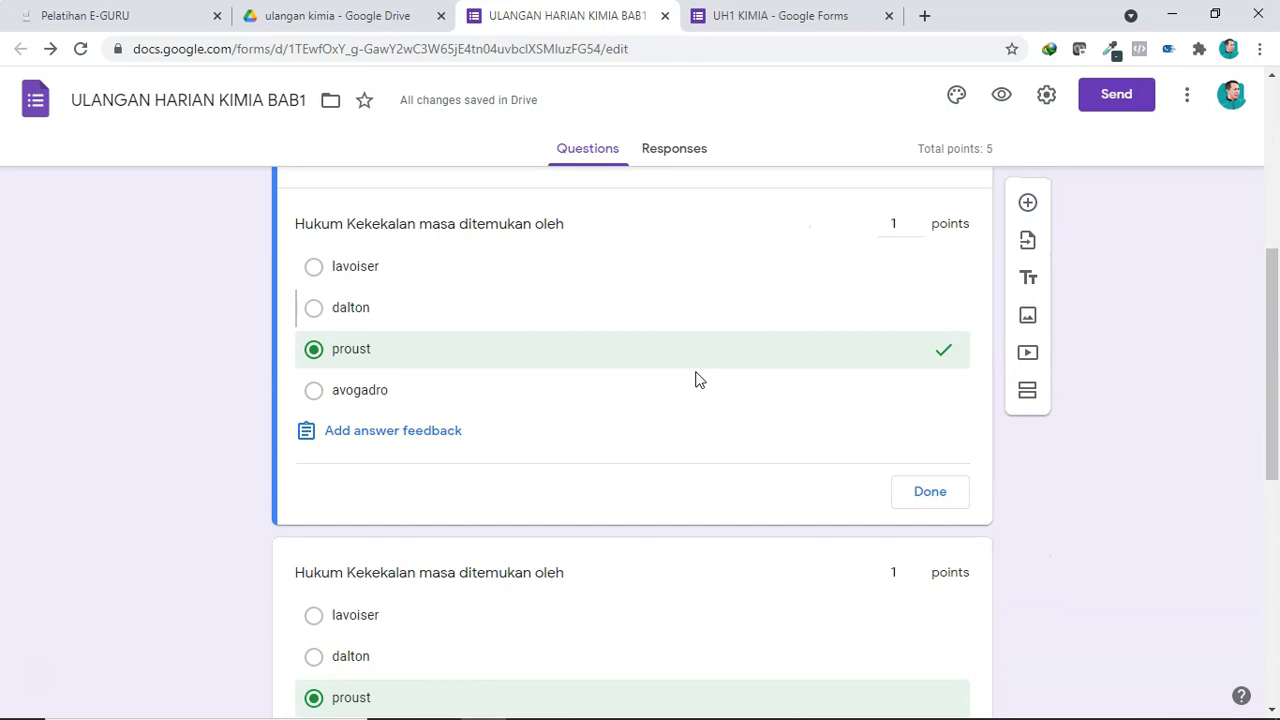
click(925, 495)
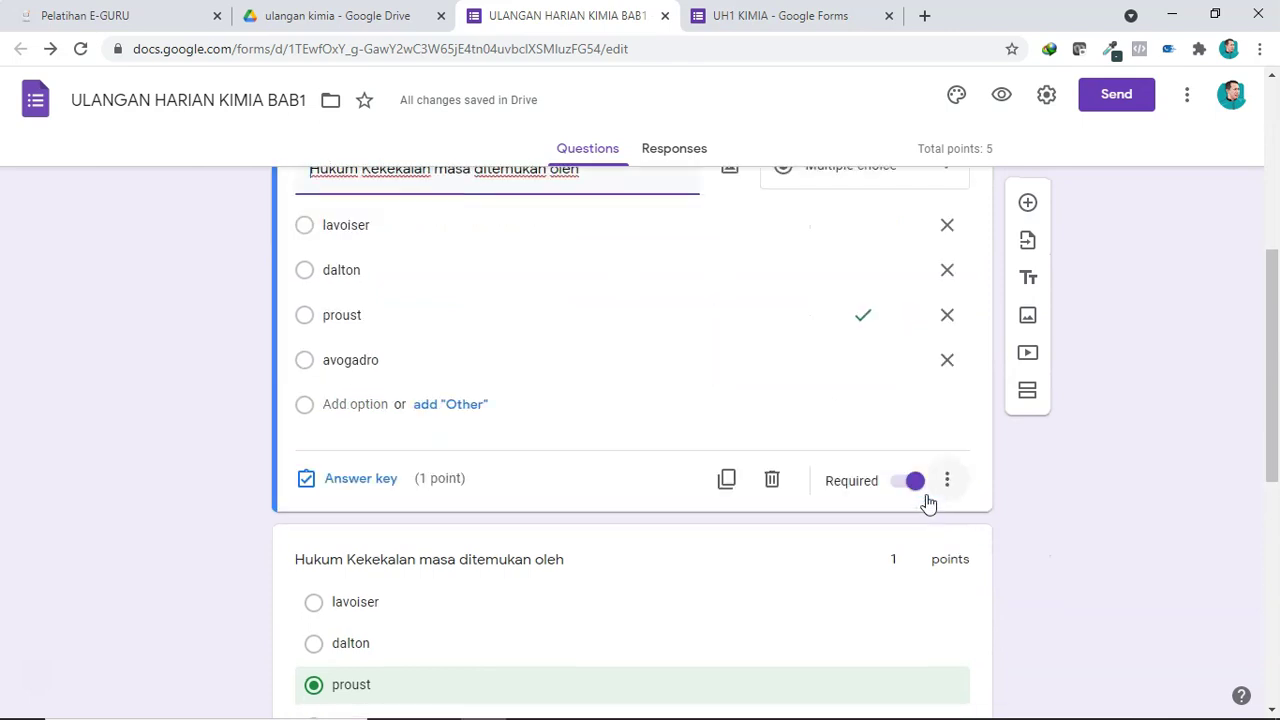
scroll(794, 417, down, 3)
click(756, 366)
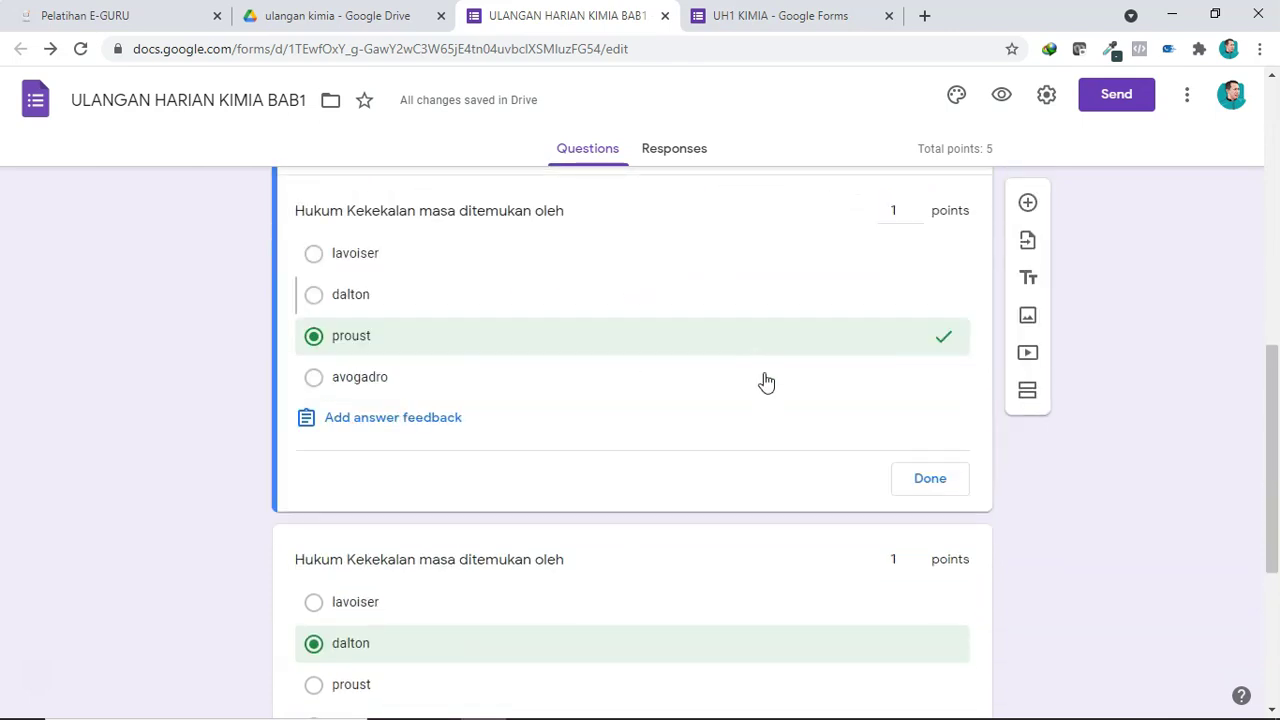
click(922, 488)
scroll(830, 450, down, 3)
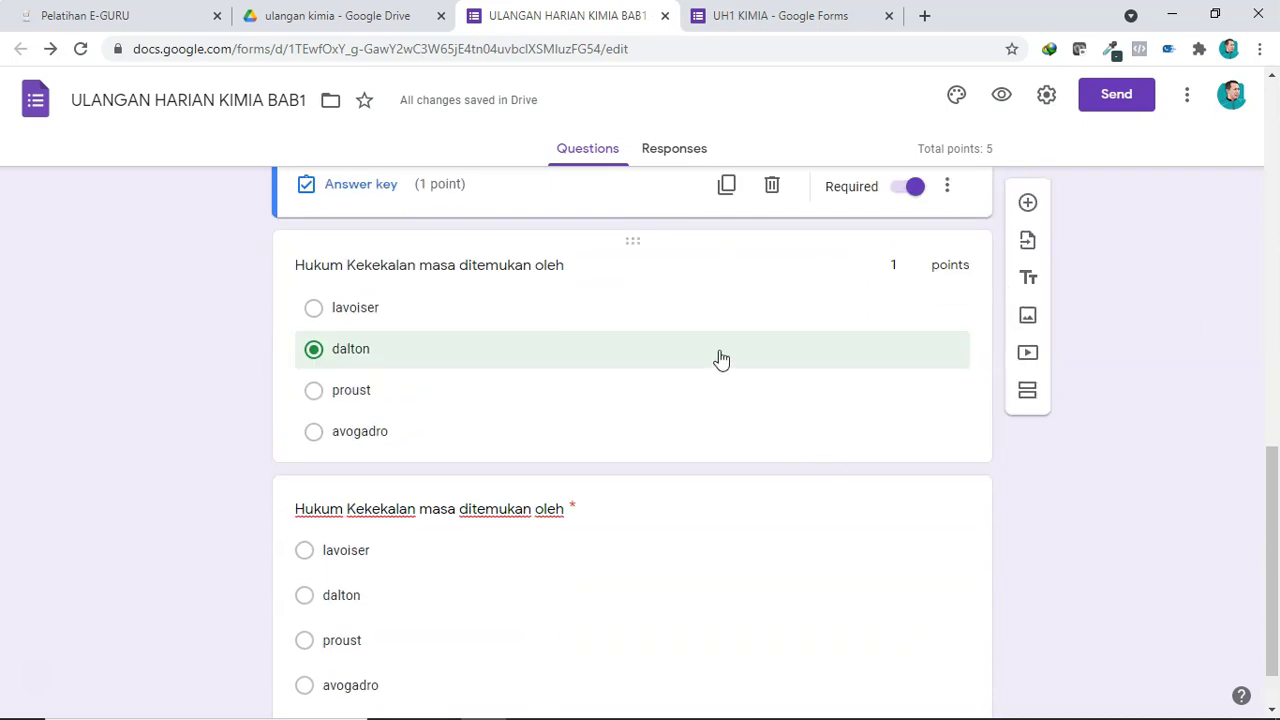
click(721, 359)
click(917, 486)
scroll(850, 470, down, 1)
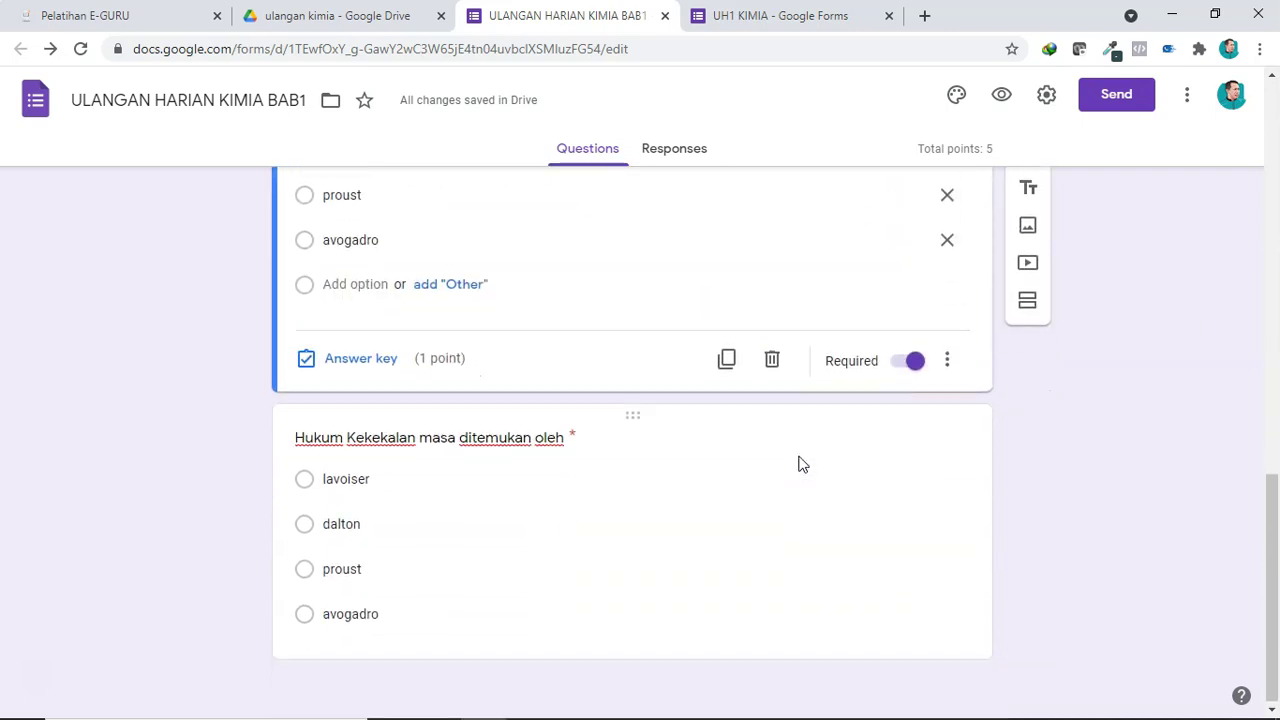
Review the fifth question and the first question with its marked answer and points
click(751, 460)
scroll(861, 567, down, 3)
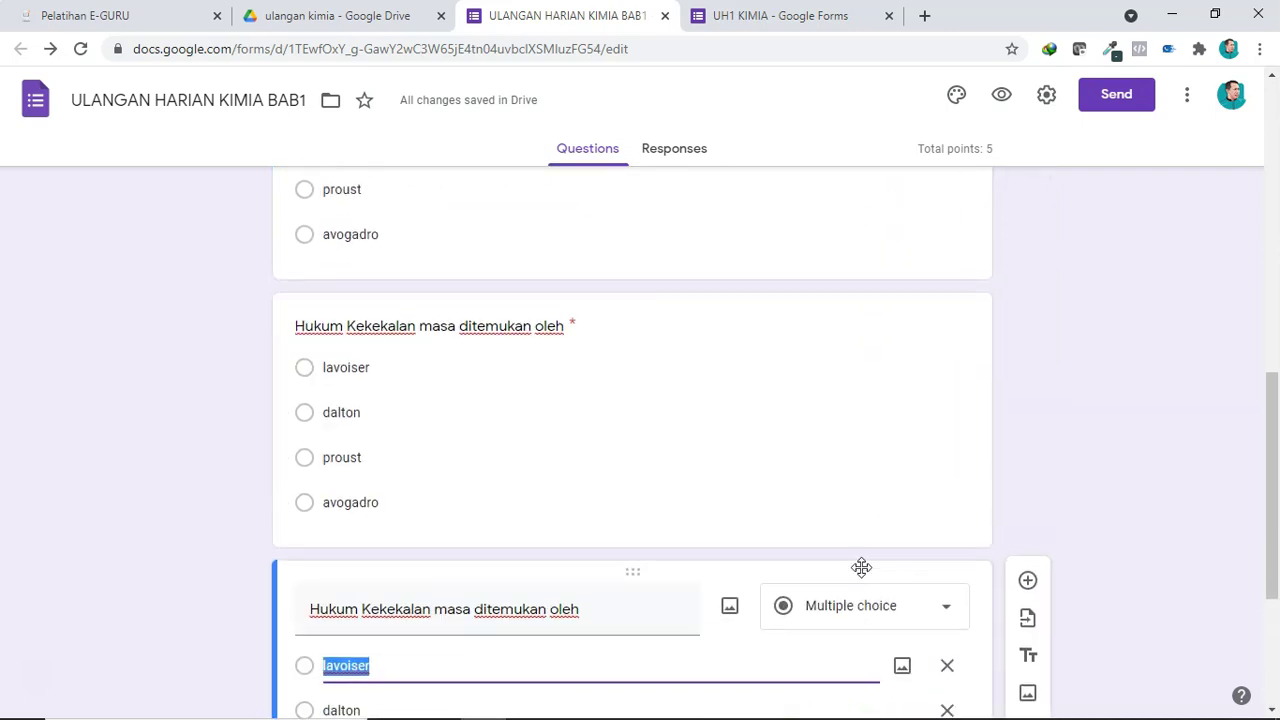
scroll(862, 567, up, 4)
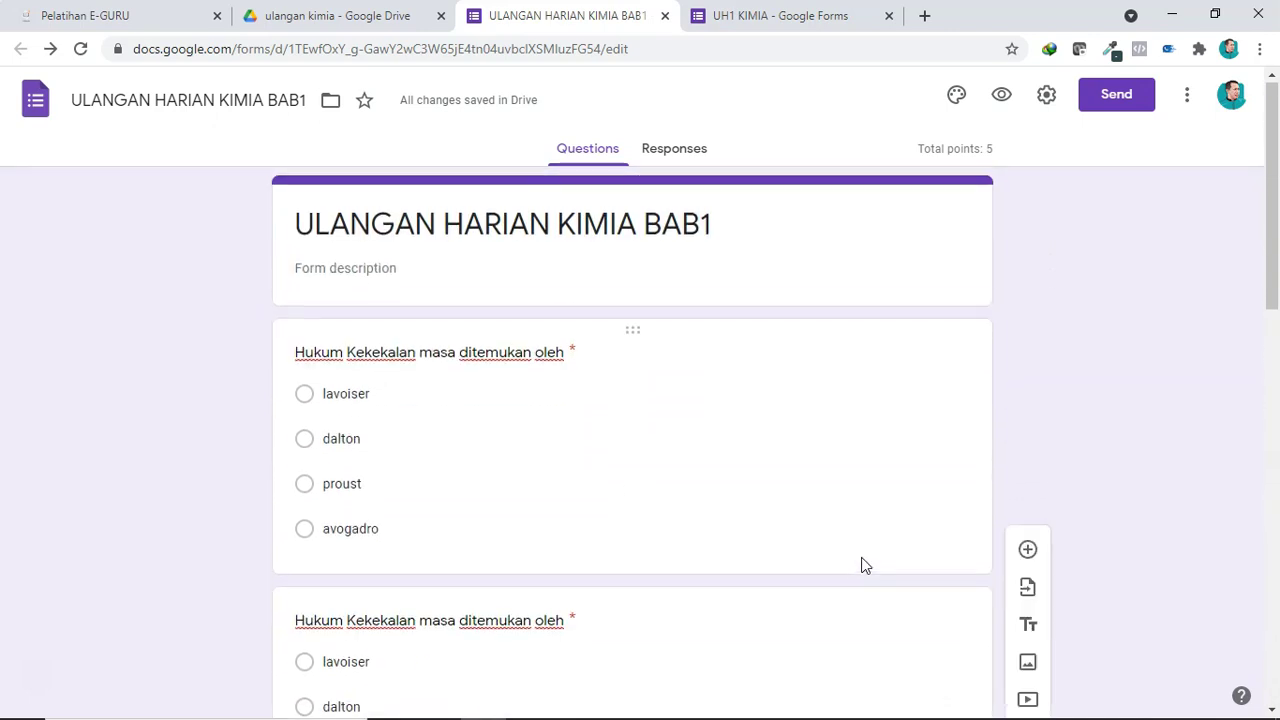
click(865, 566)
scroll(865, 566, down, 3)
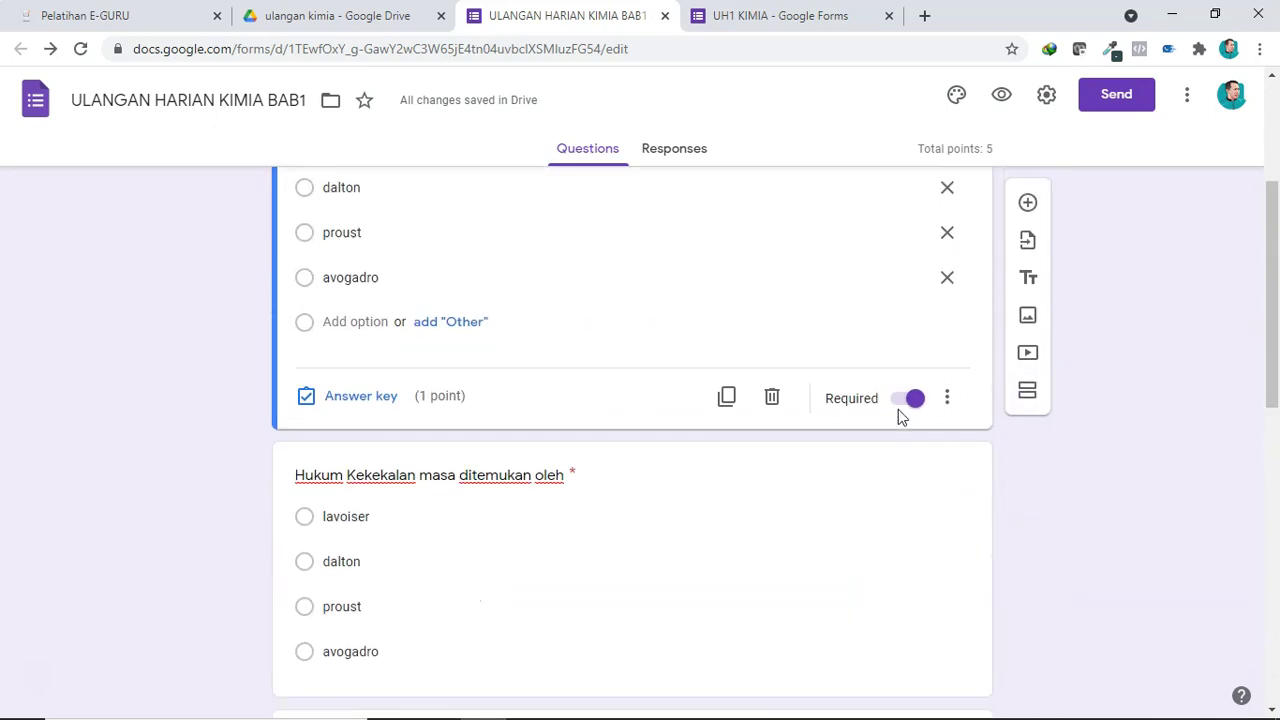
scroll(763, 457, up, 3)
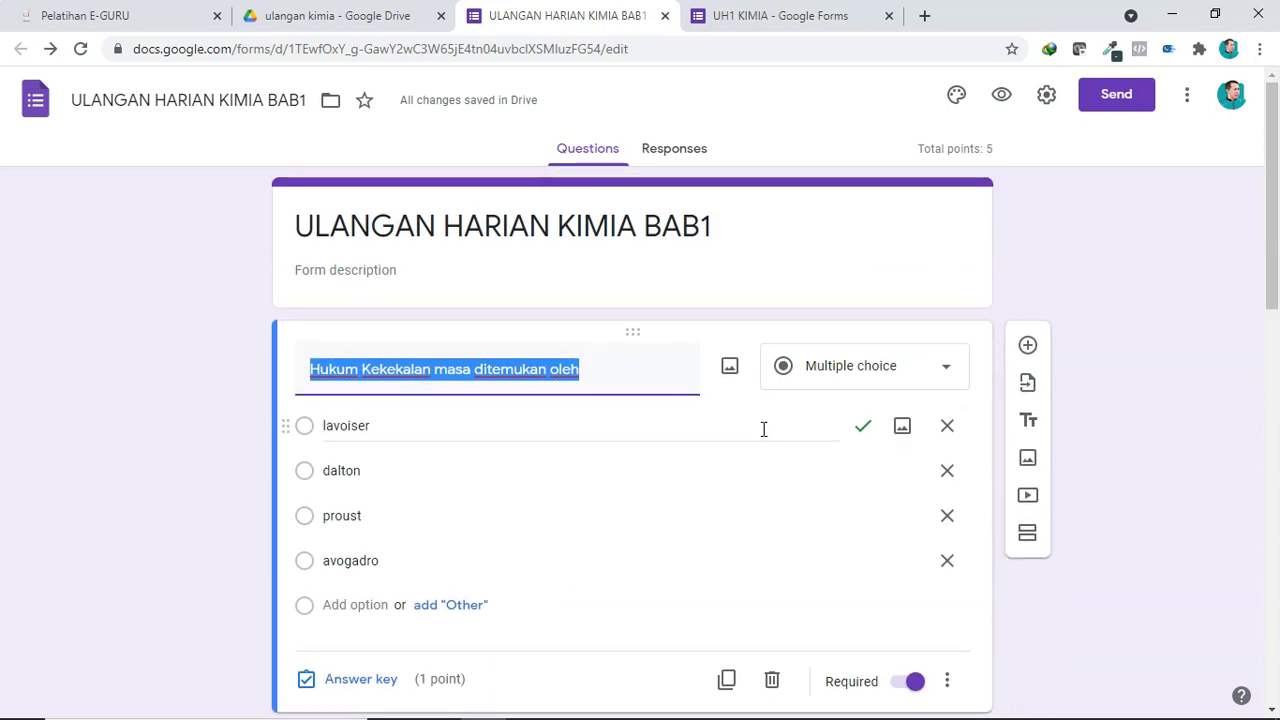
Preview the quiz as respondents see it, dismiss the autosave notice, and look through all questions down to the submit option
click(1001, 94)
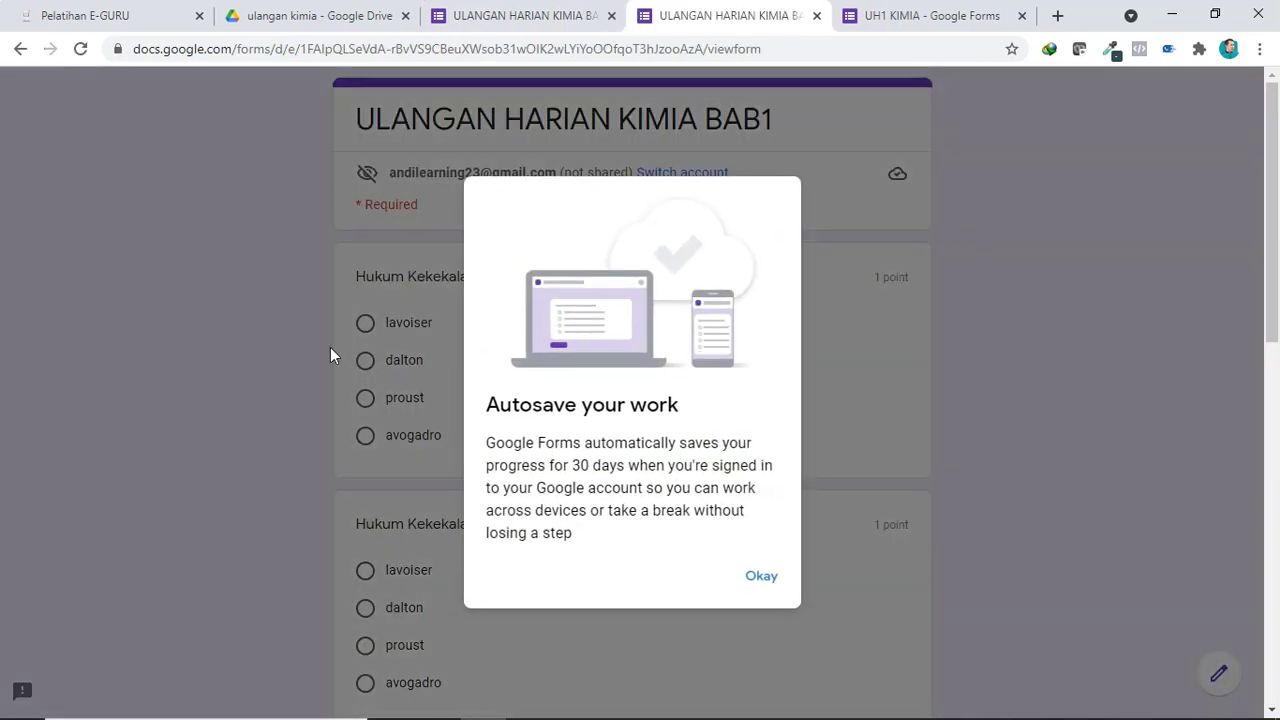
click(756, 582)
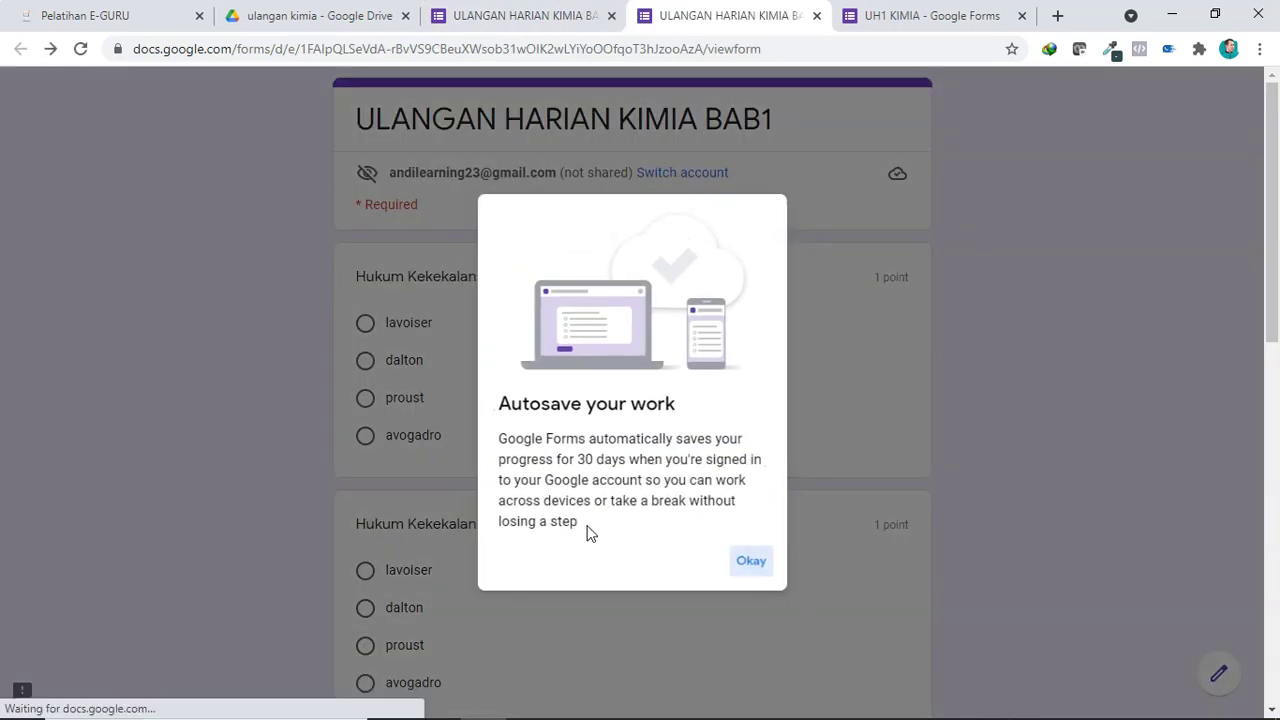
scroll(571, 517, down, 5)
scroll(571, 520, down, 1)
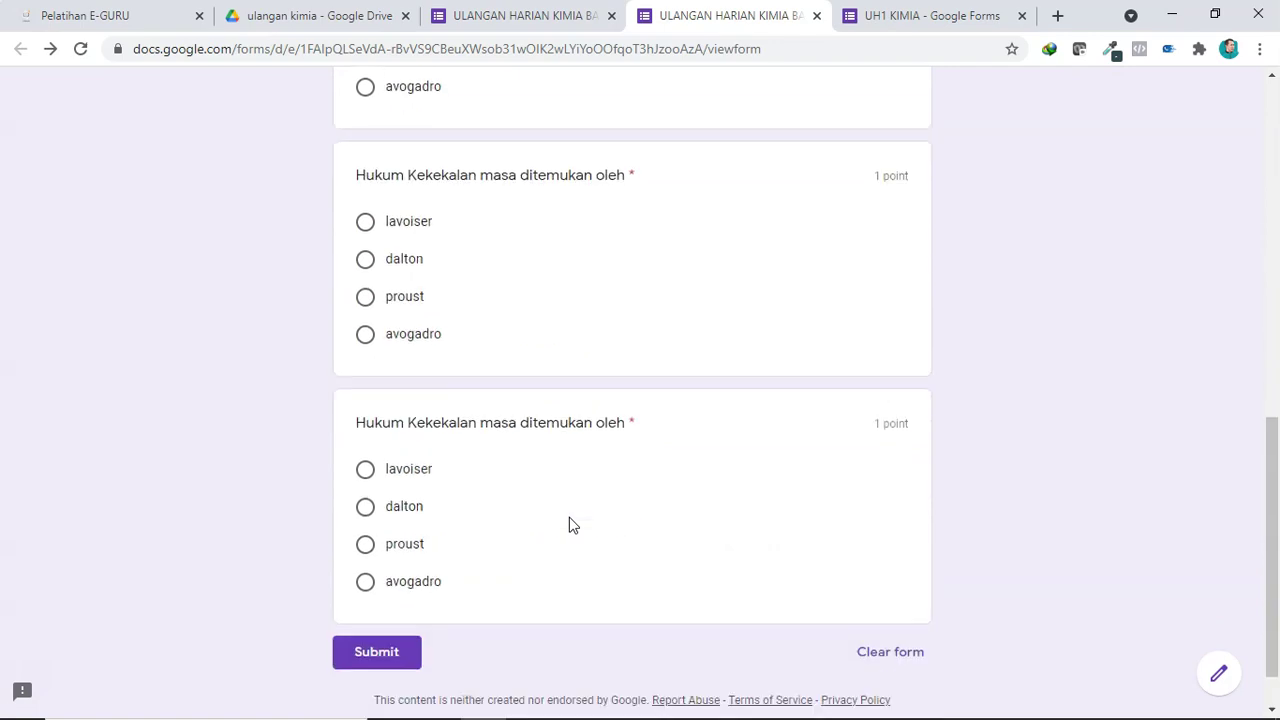
scroll(571, 525, up, 3)
Return to the form editor and add a new section after the first question
click(528, 16)
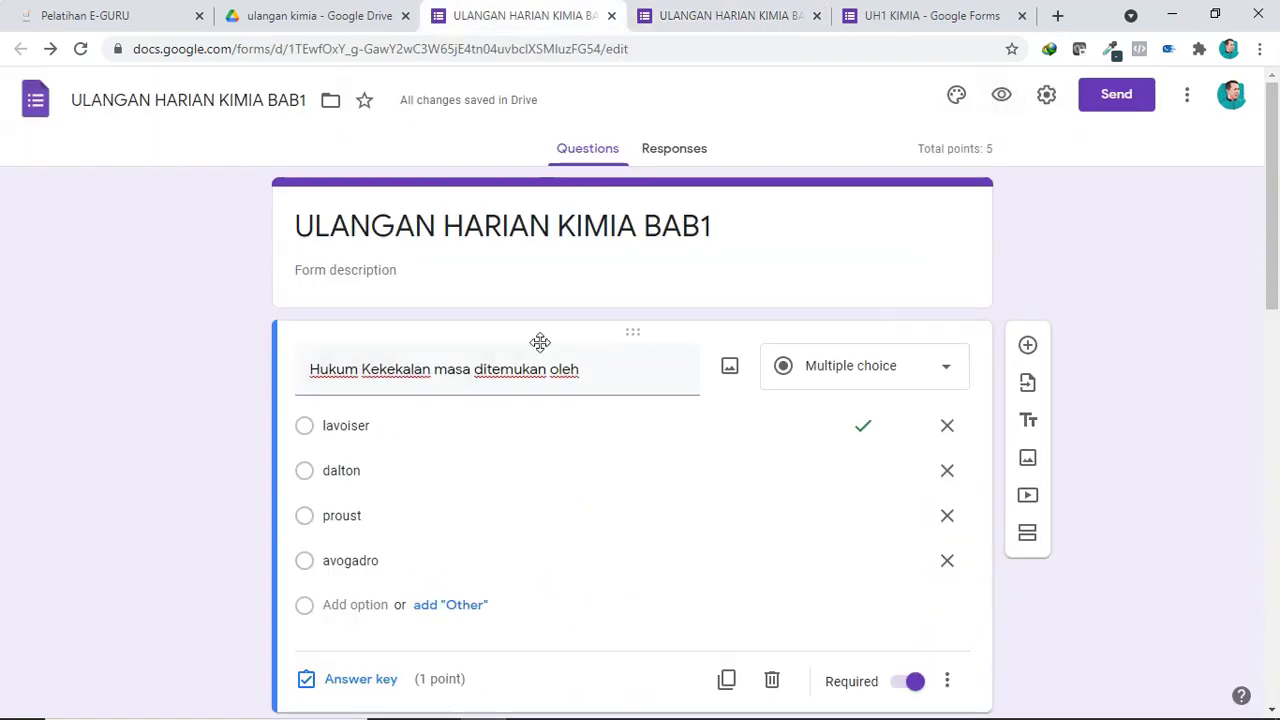
right_click(407, 318)
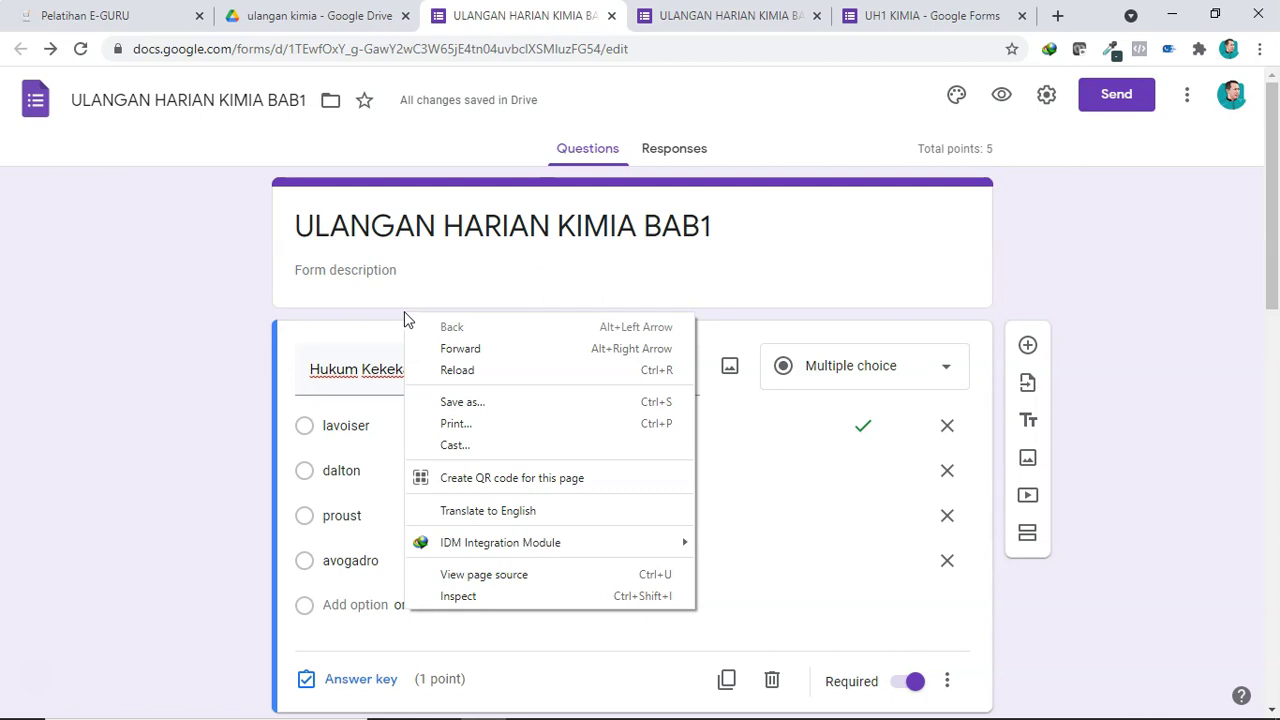
click(1035, 540)
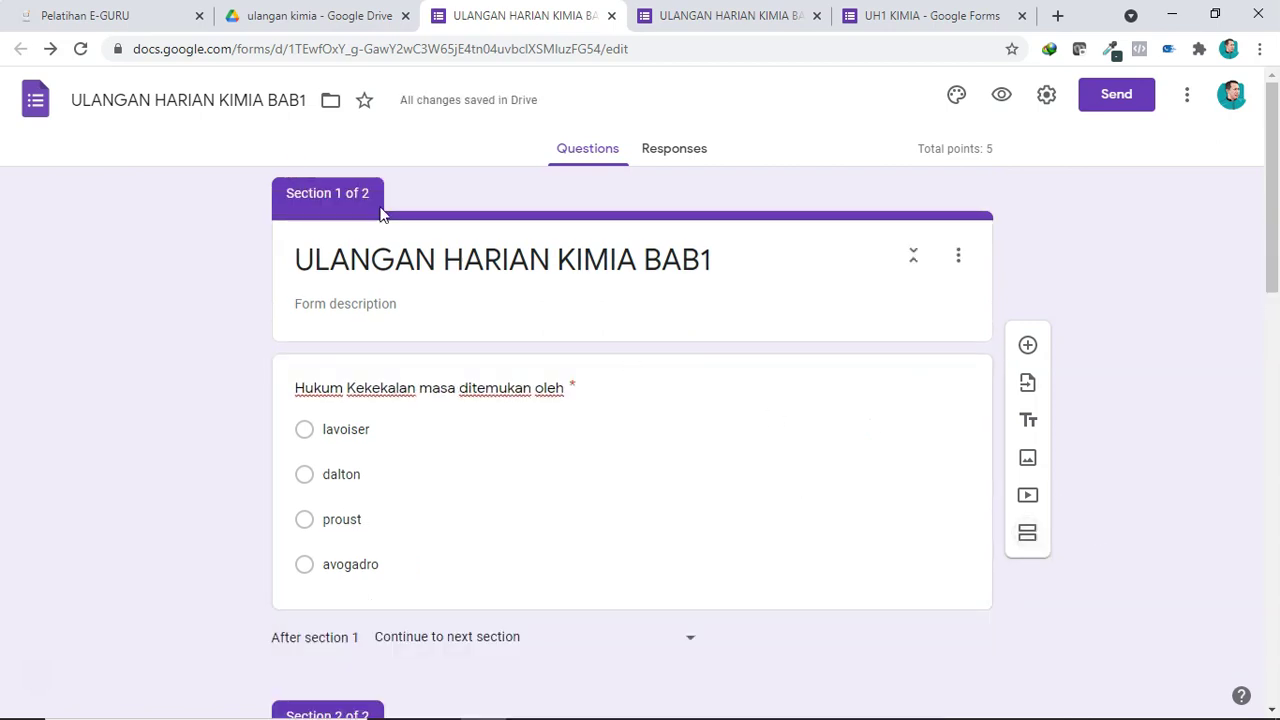
View the section order through the untitled second section's move option and cancel the reordering
scroll(408, 337, down, 2)
scroll(408, 338, down, 2)
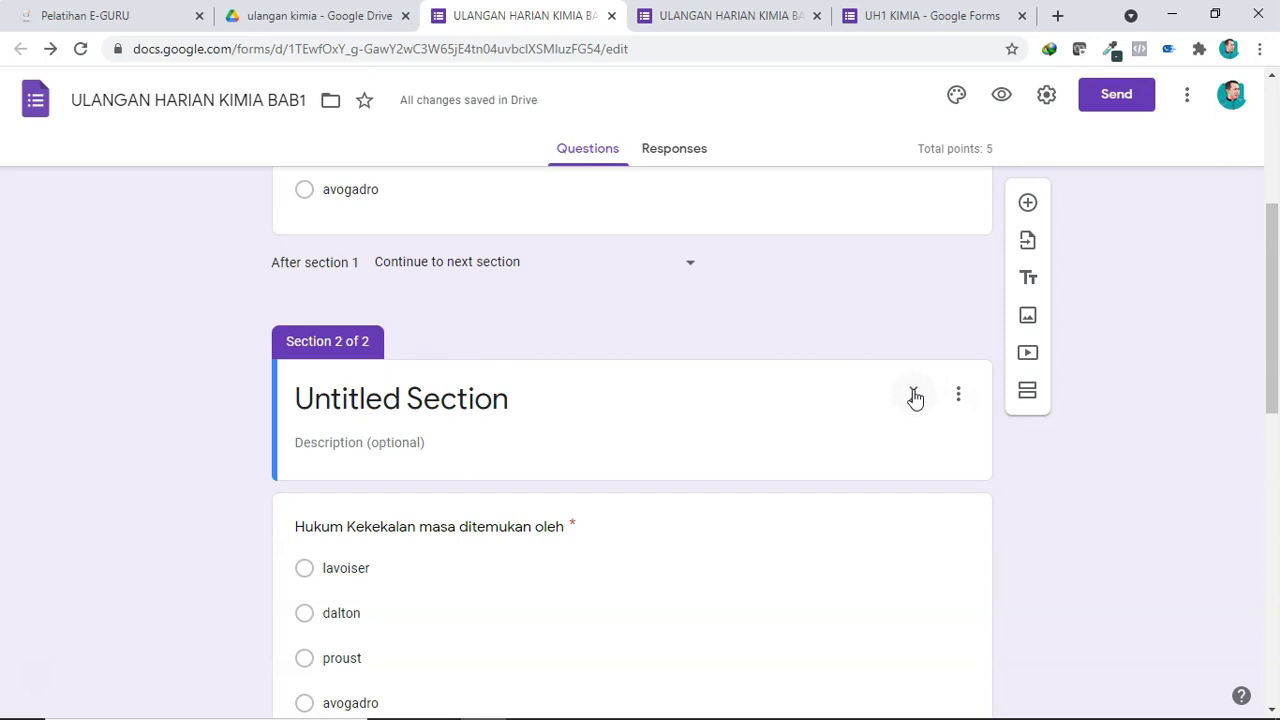
click(956, 396)
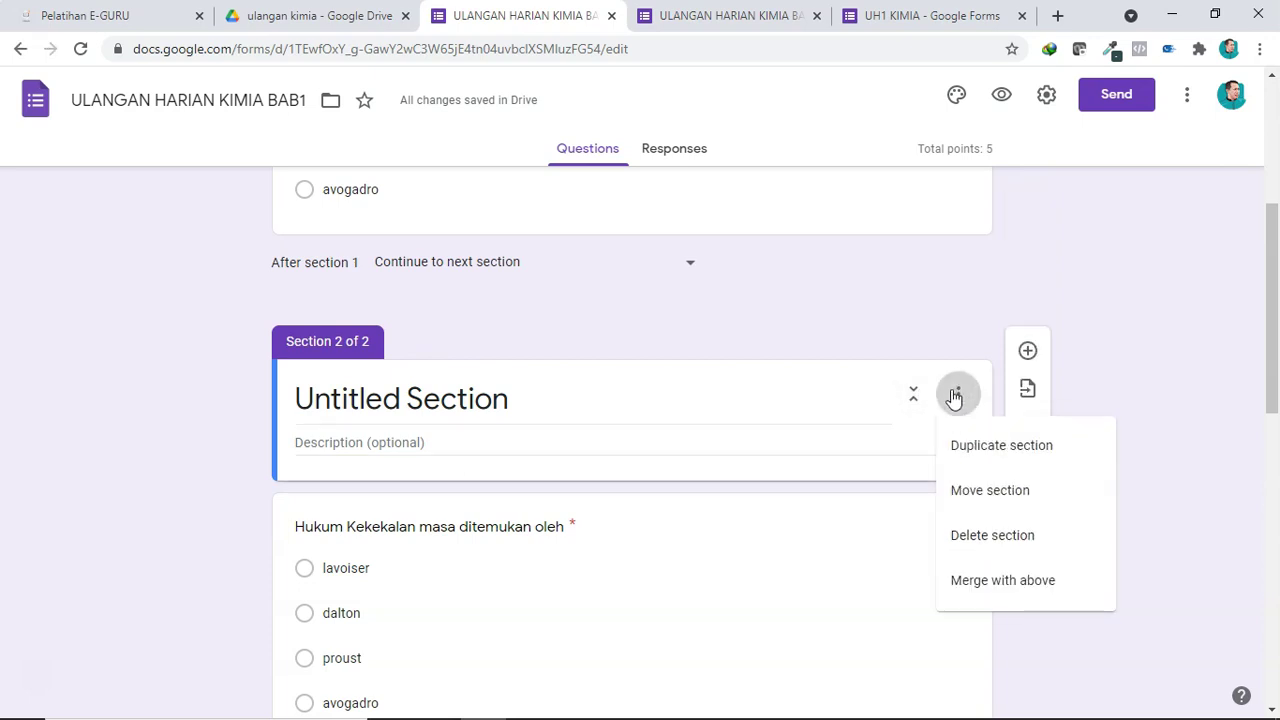
click(962, 490)
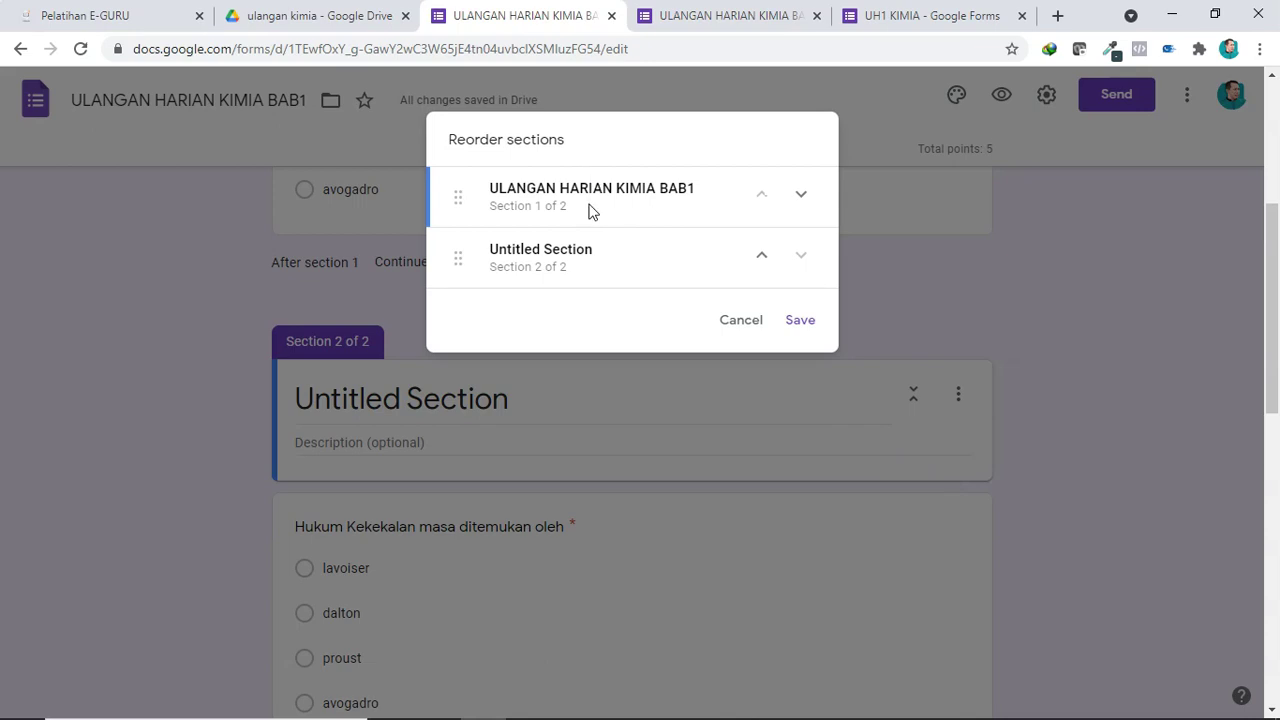
click(741, 320)
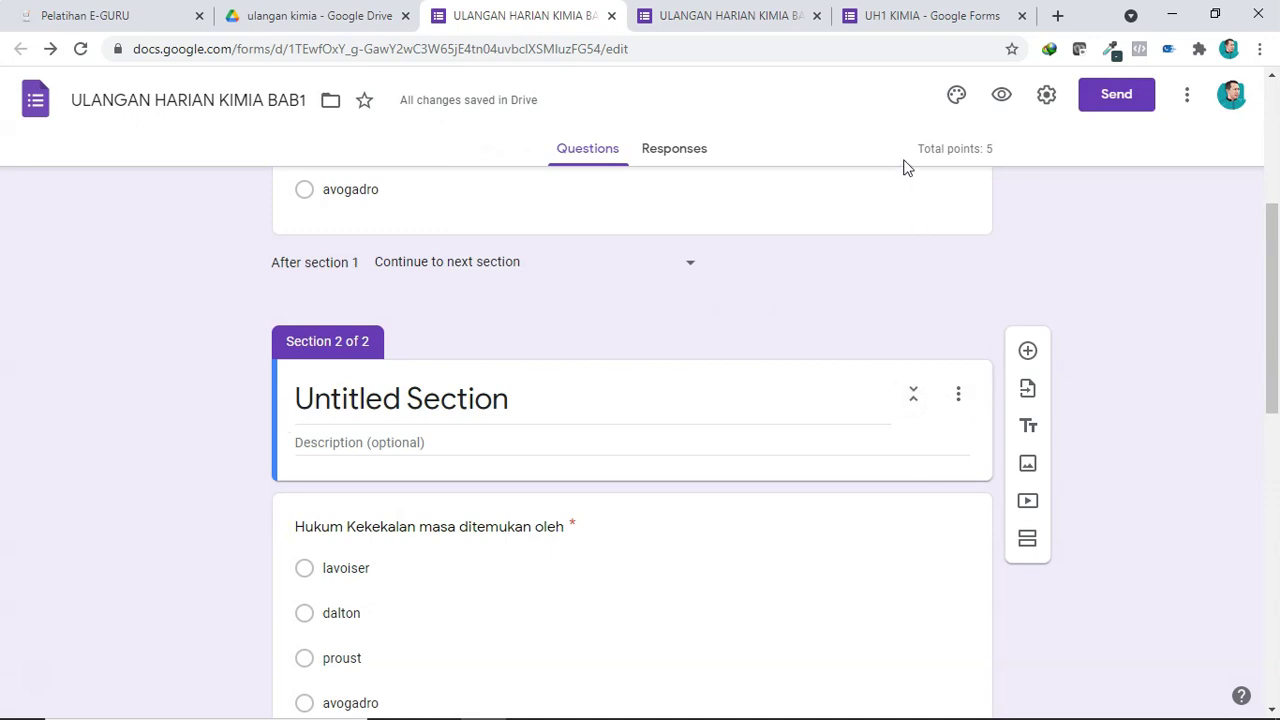
Delete the untitled second section together with its questions
scroll(807, 240, up, 2)
scroll(808, 240, up, 2)
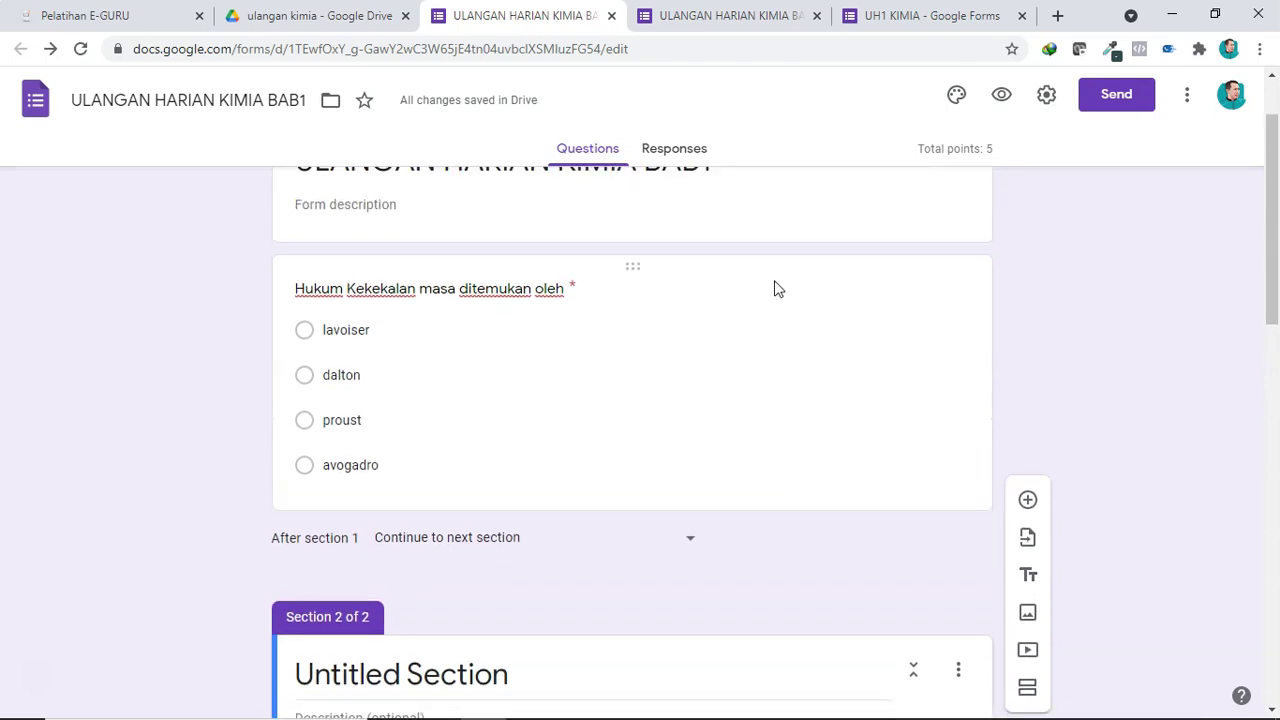
scroll(774, 285, down, 1)
scroll(774, 288, down, 6)
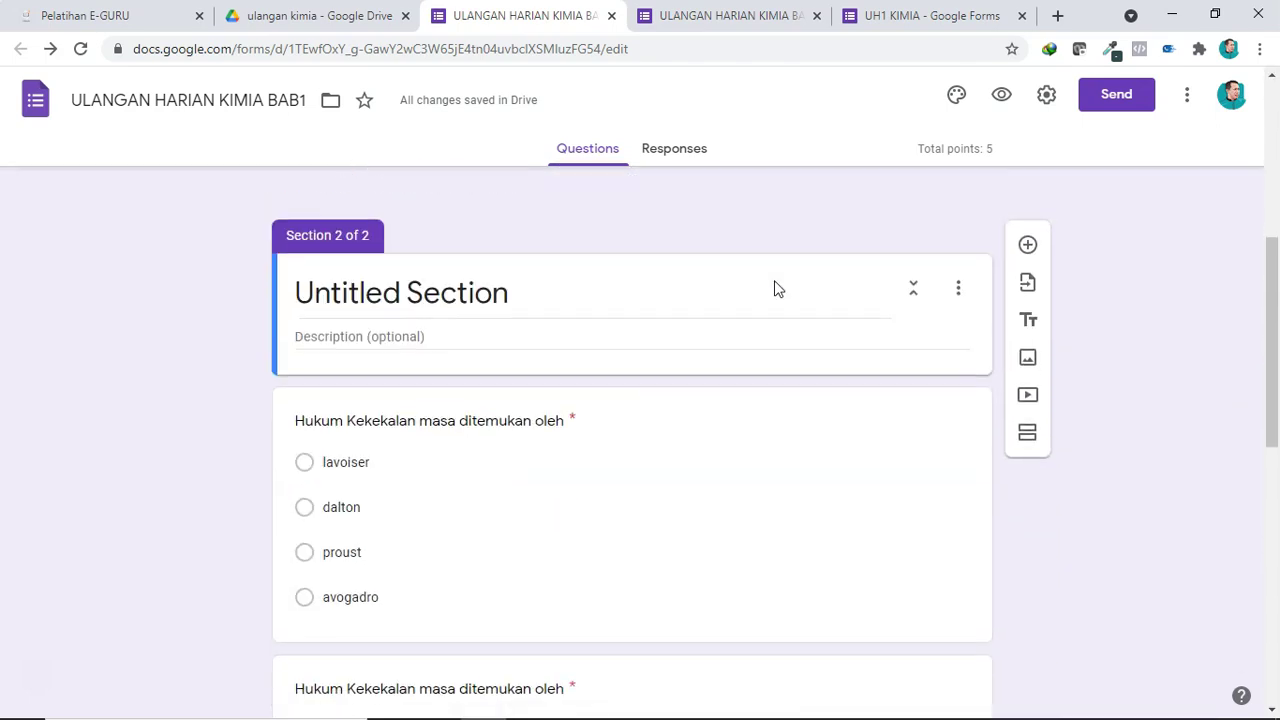
click(775, 288)
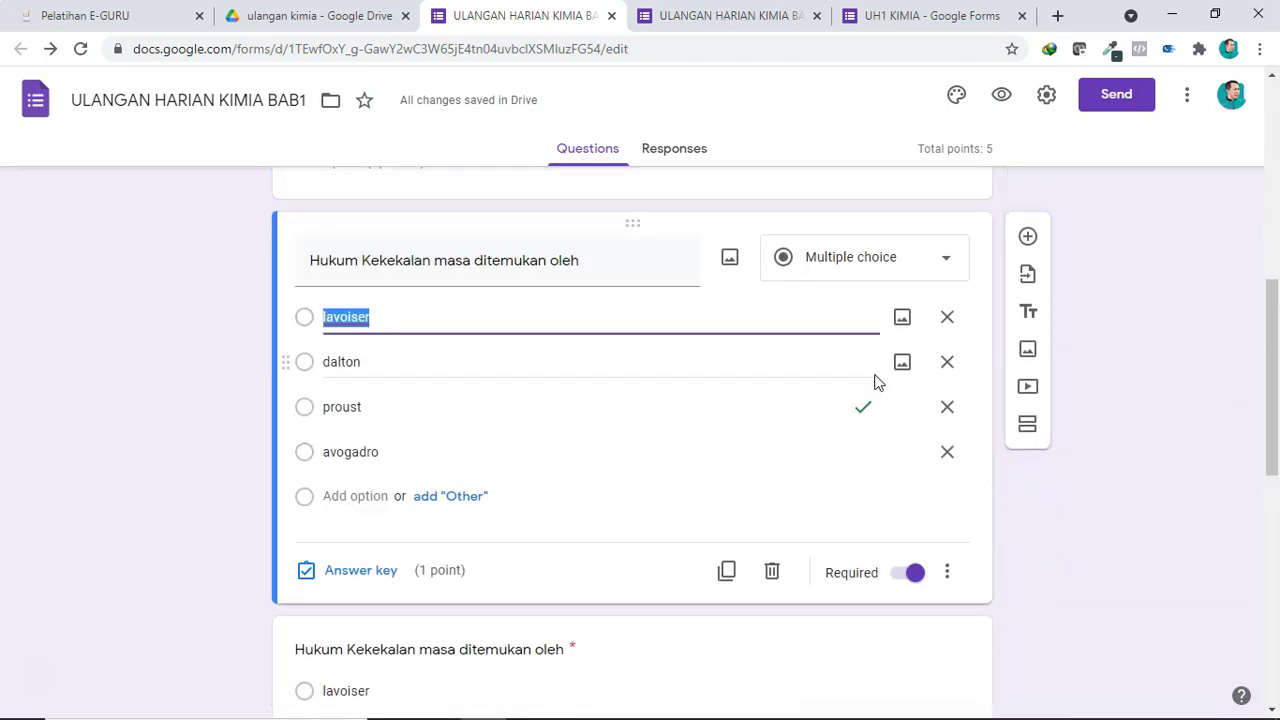
scroll(872, 375, up, 3)
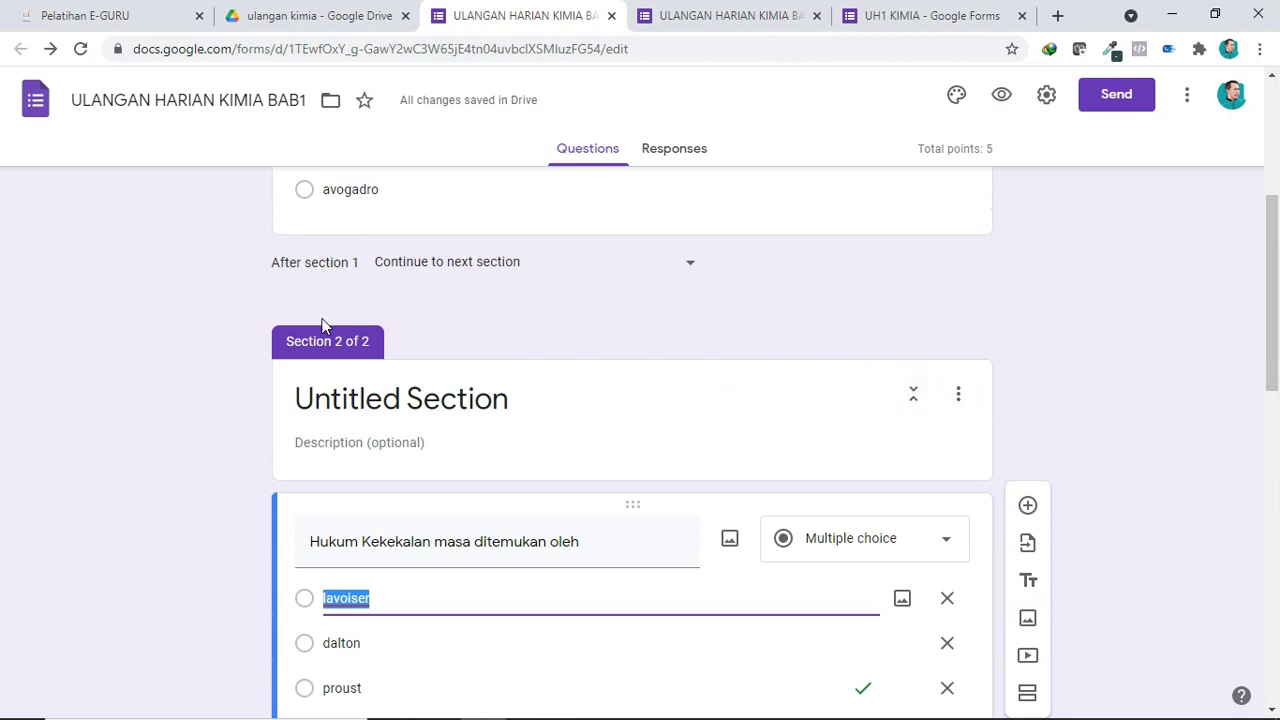
right_click(343, 344)
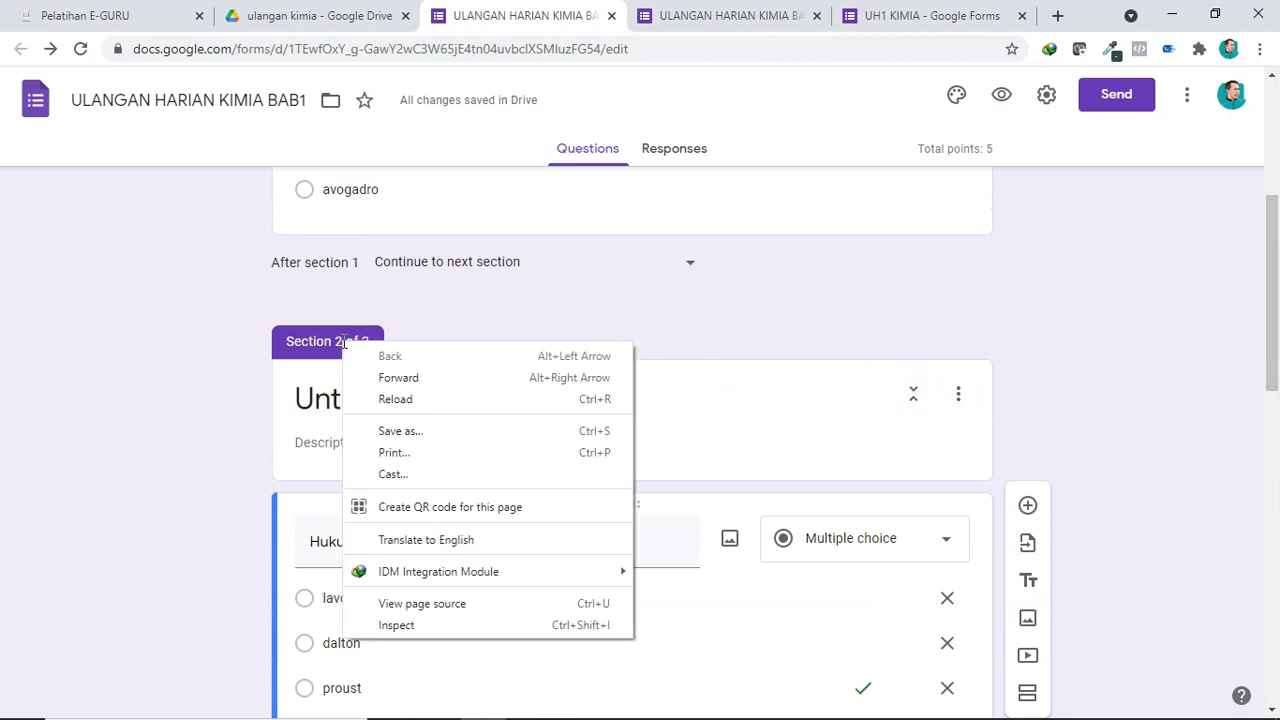
click(955, 410)
click(957, 407)
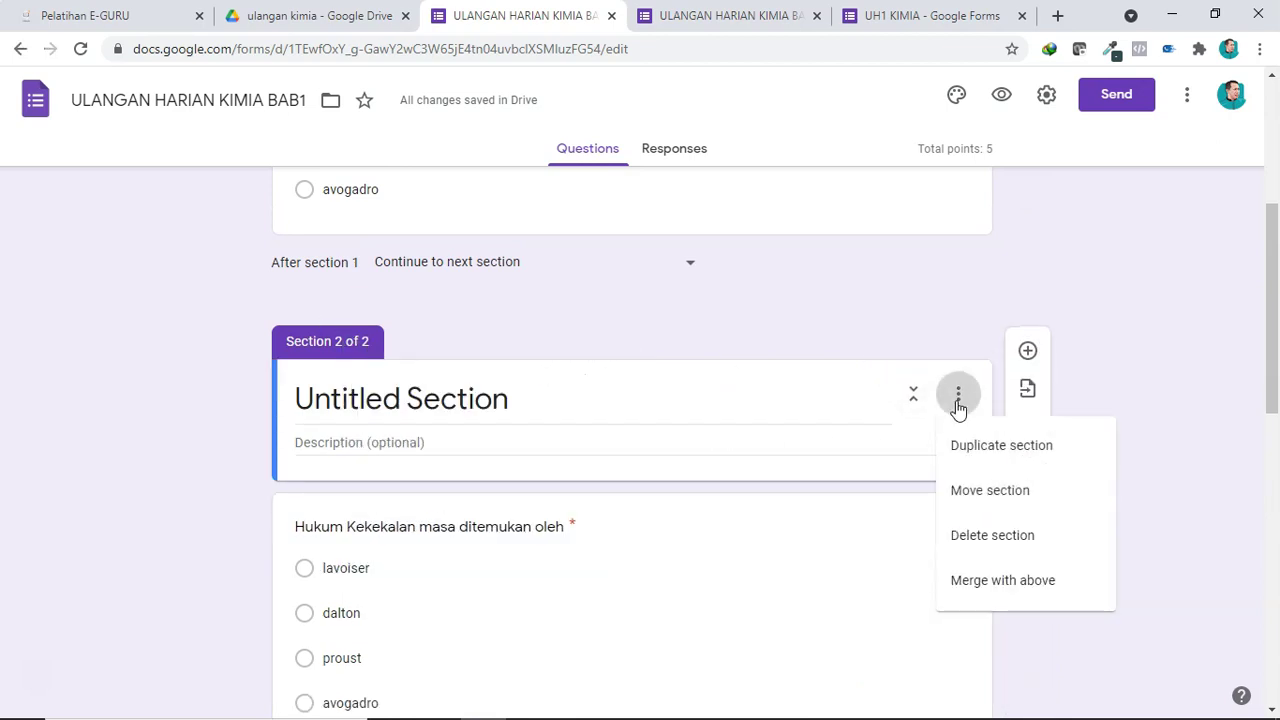
click(970, 535)
click(765, 475)
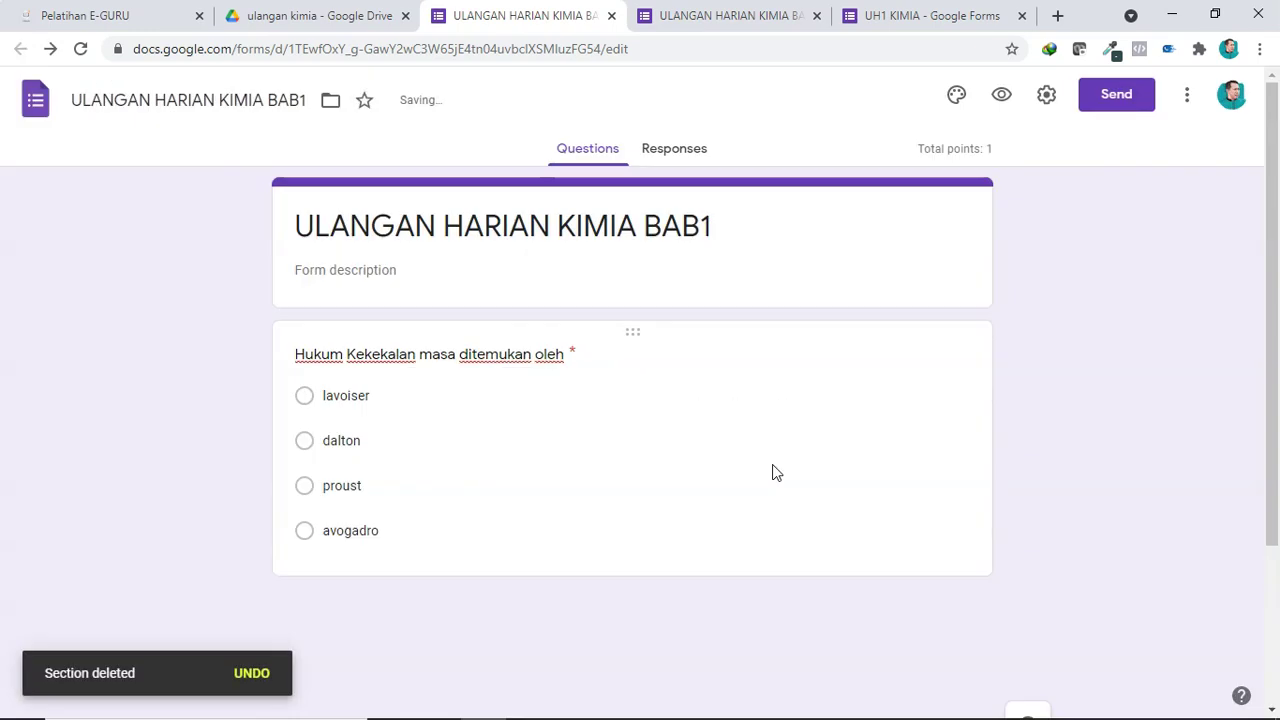
Undo the deletion of the untitled second section
scroll(775, 470, down, 2)
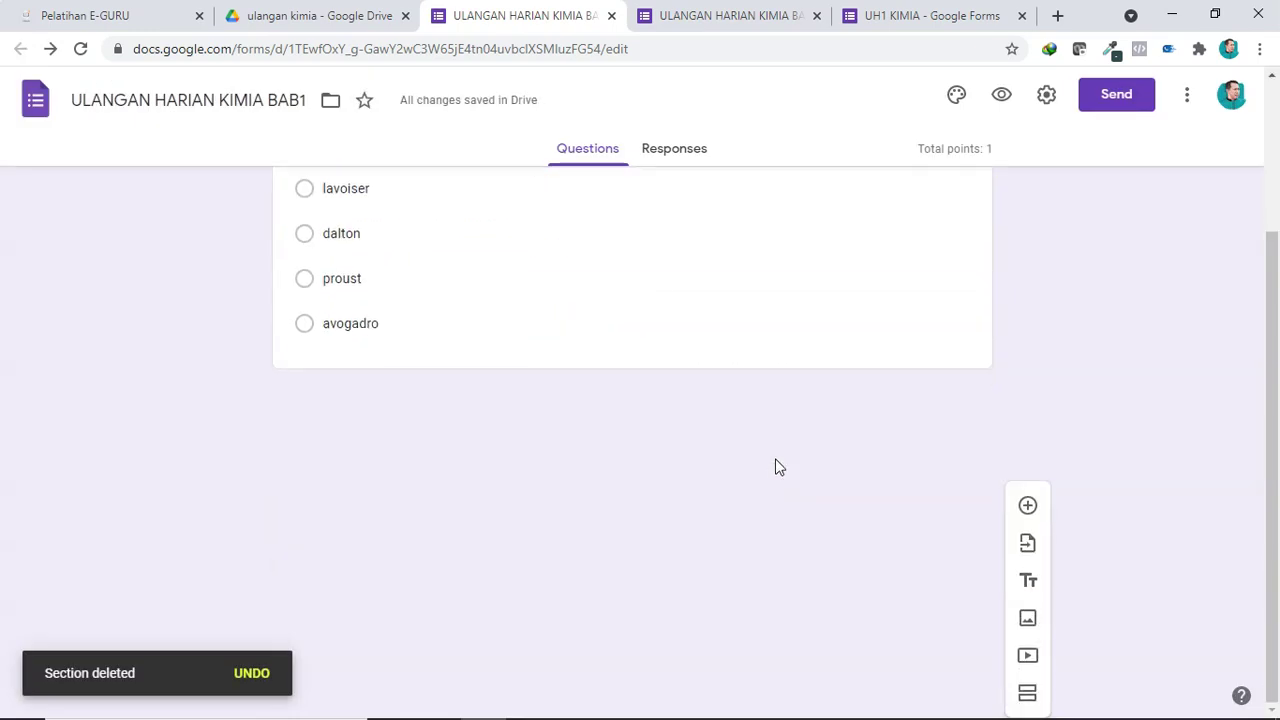
key(ctrl+z)
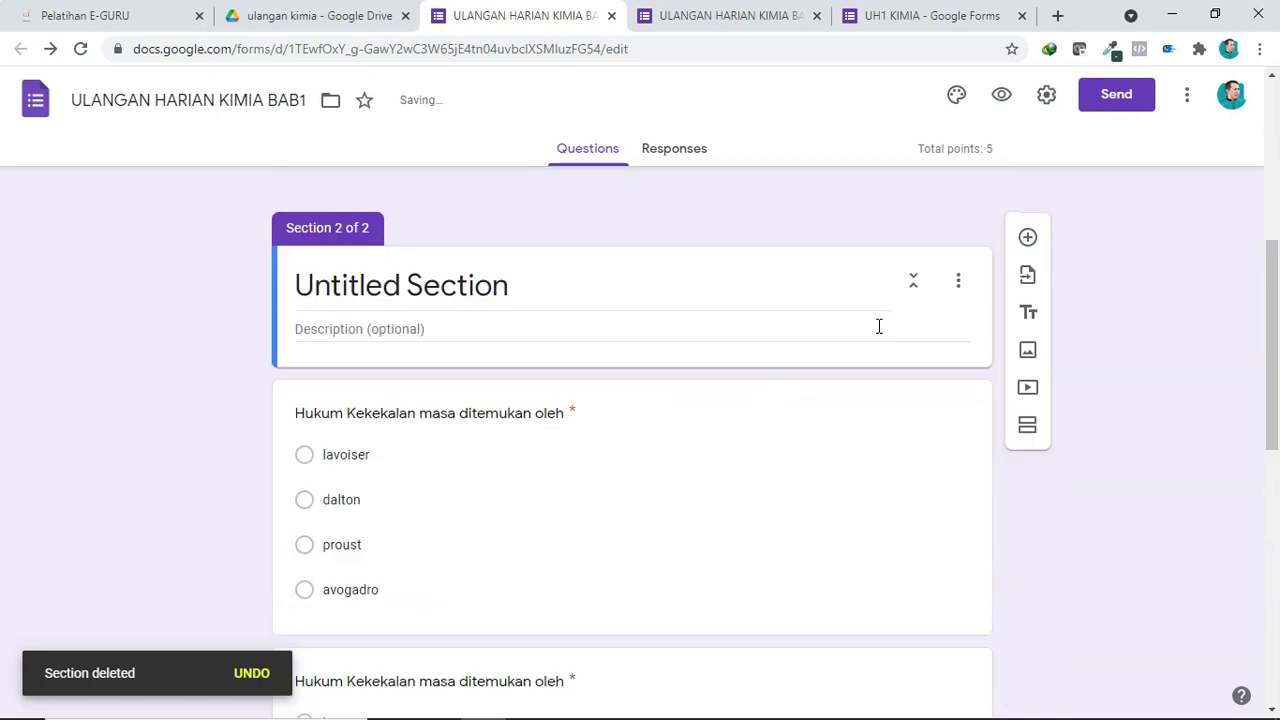
scroll(755, 272, up, 5)
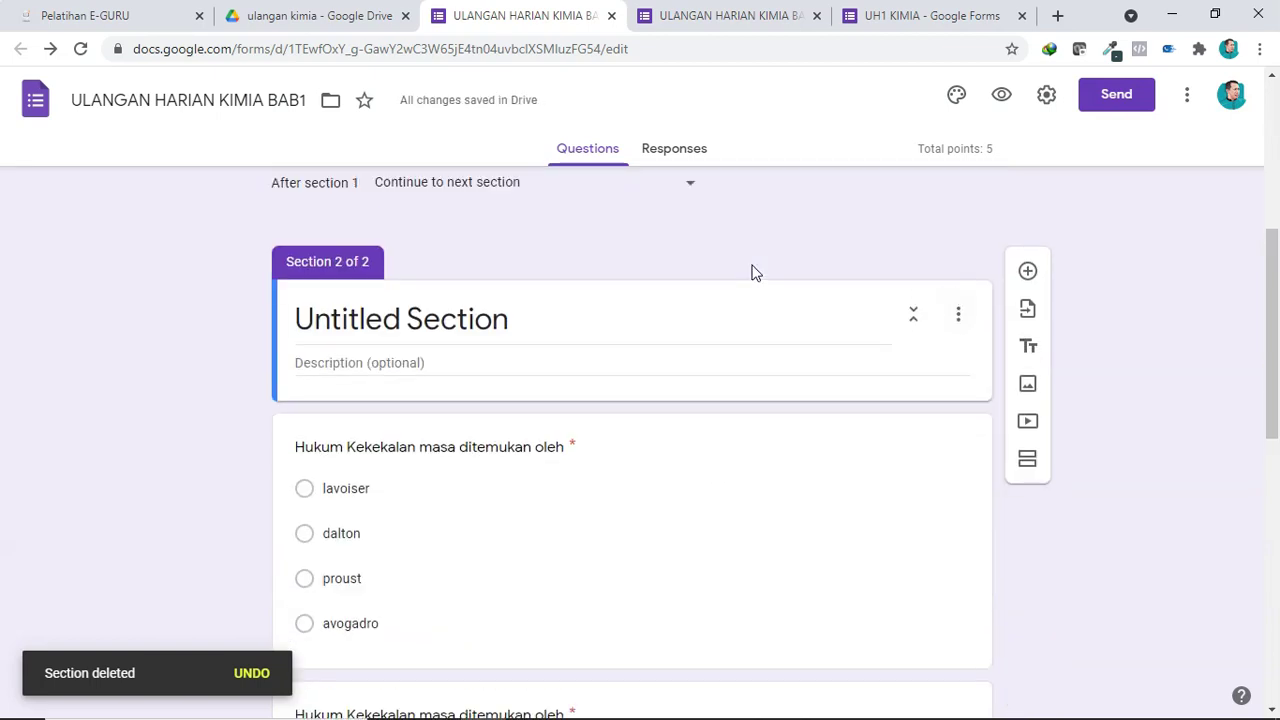
Open the section reordering from the first section and save the order with "ULANGAN HARIAN KIMIA BAB1" before the untitled section
scroll(755, 272, up, 1)
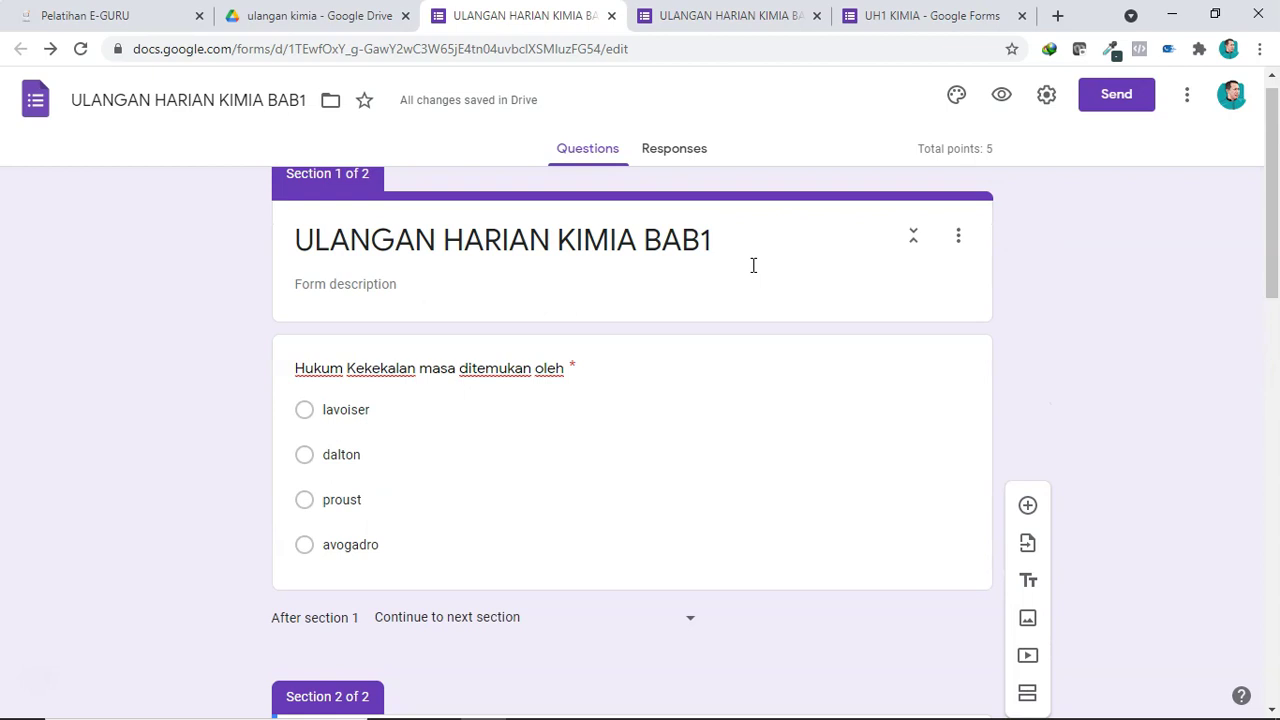
click(958, 238)
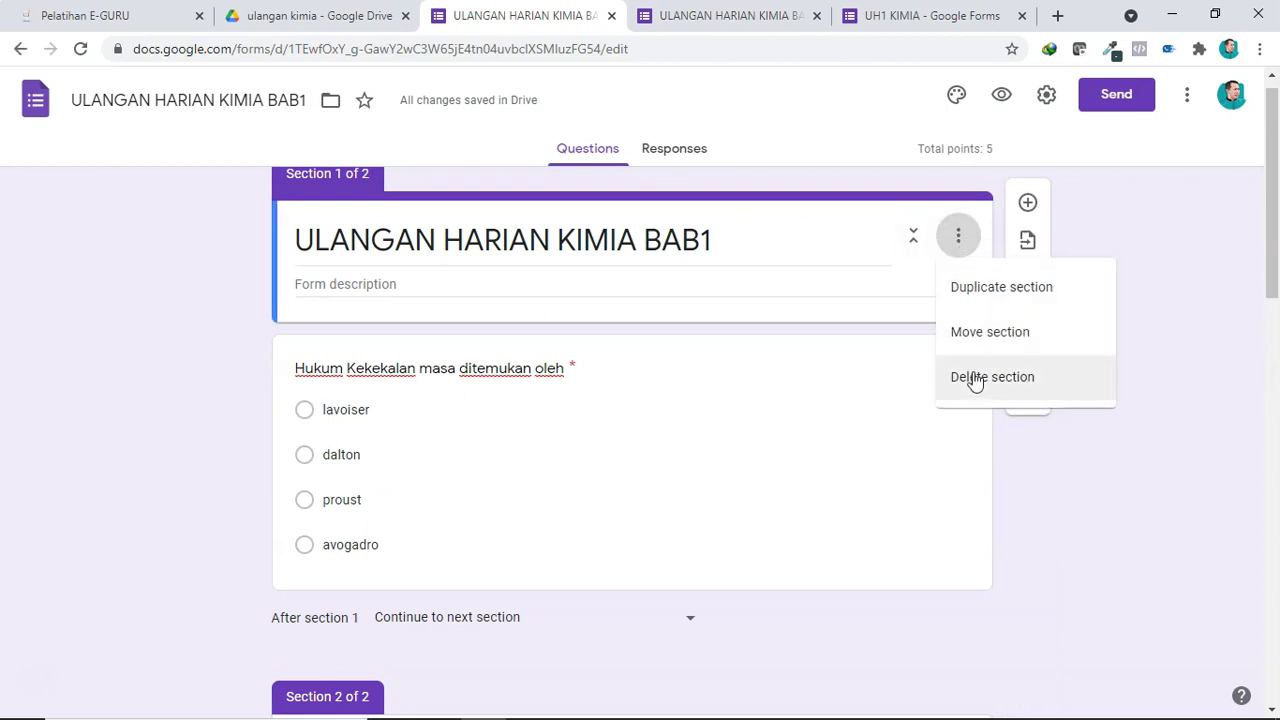
click(975, 340)
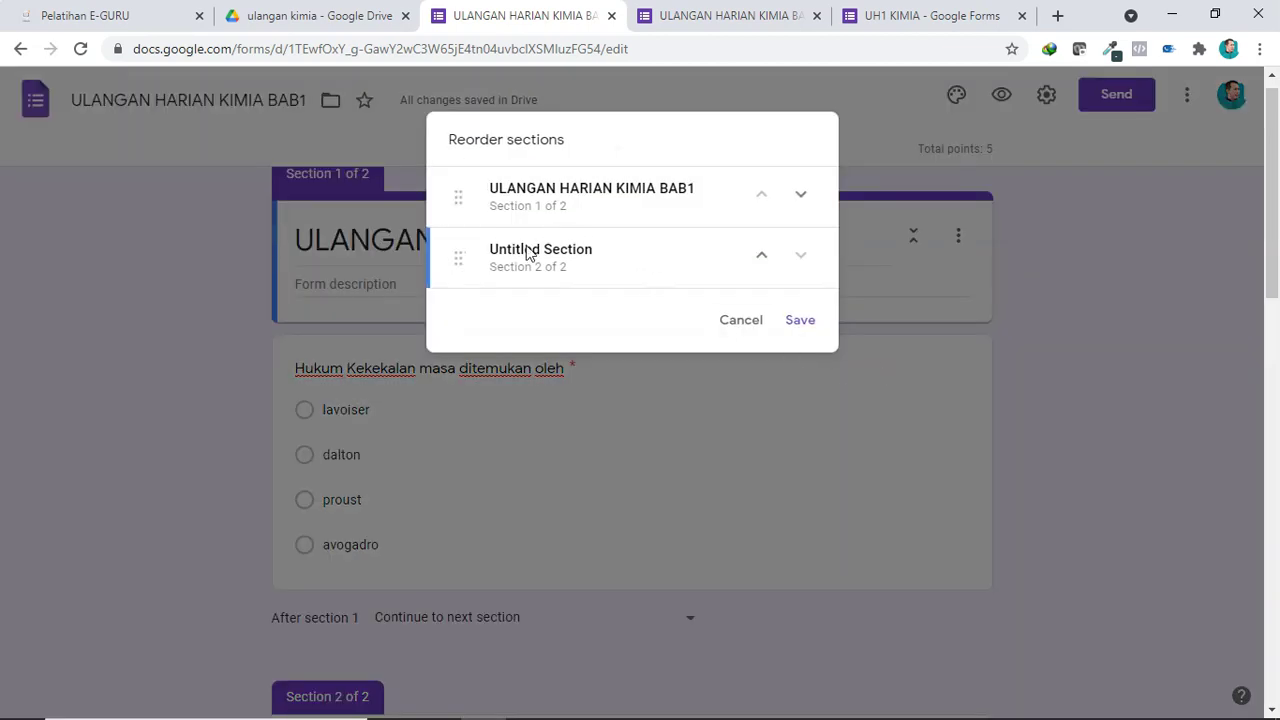
click(793, 324)
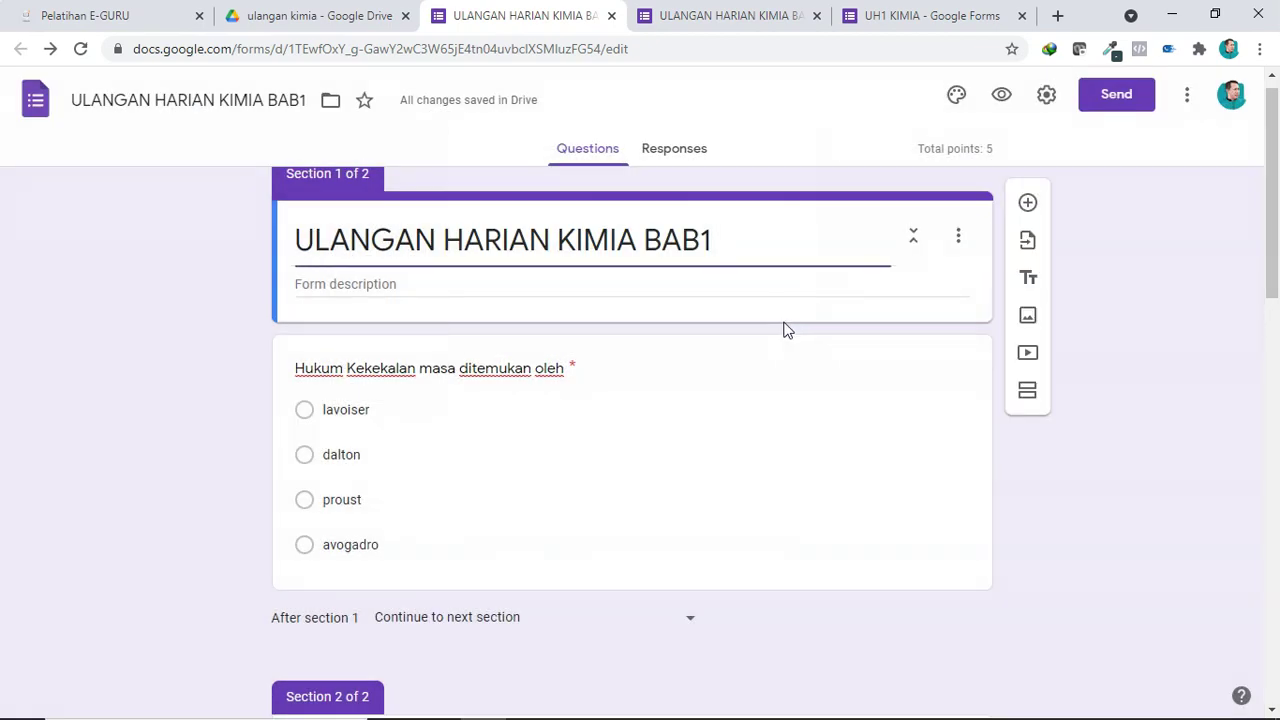
scroll(763, 360, down, 6)
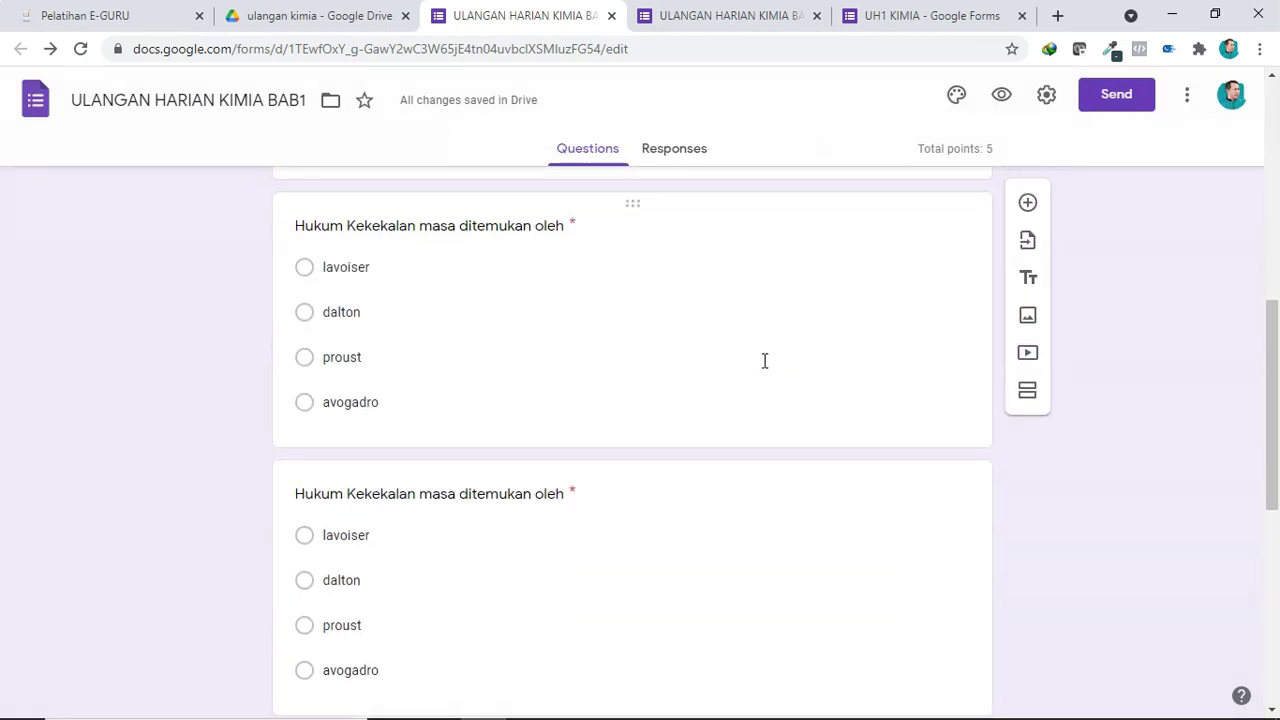
scroll(486, 277, up, 6)
scroll(880, 366, down, 3)
scroll(773, 366, up, 2)
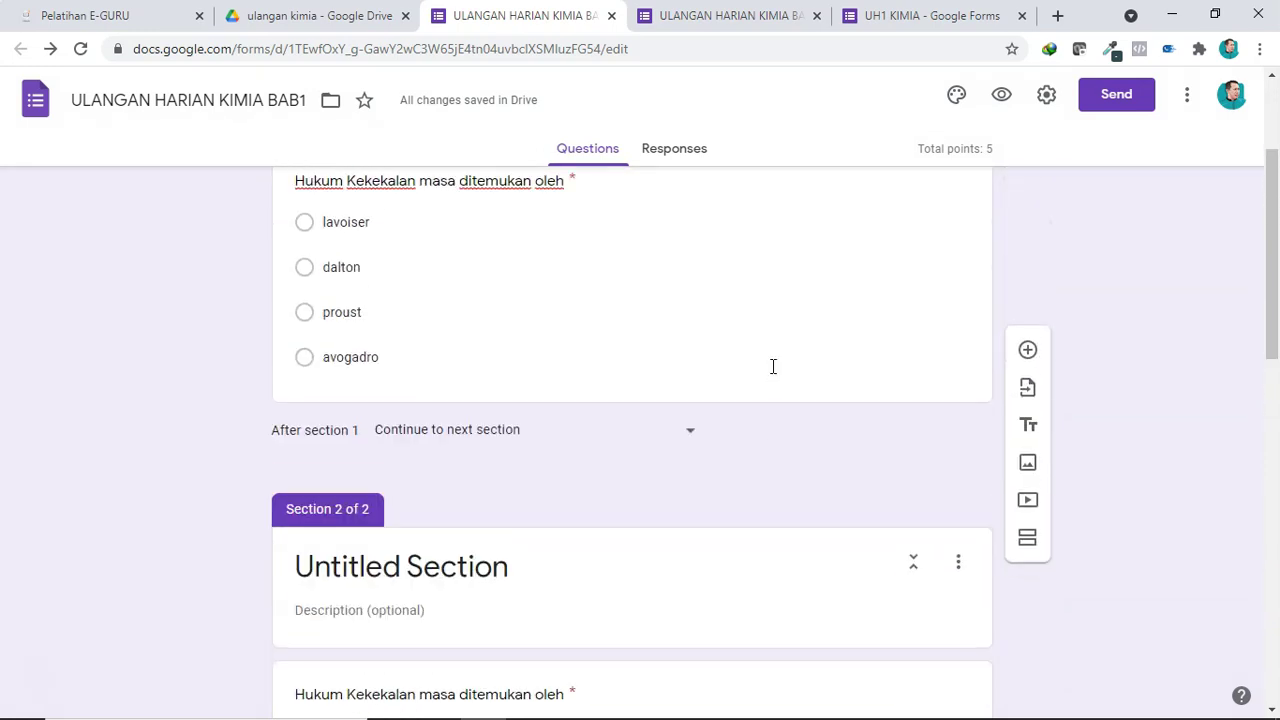
Change the first section's question "Hukum Kekekalan masa ditemukan oleh" into a short answer question titled "Nama"
scroll(691, 434, up, 2)
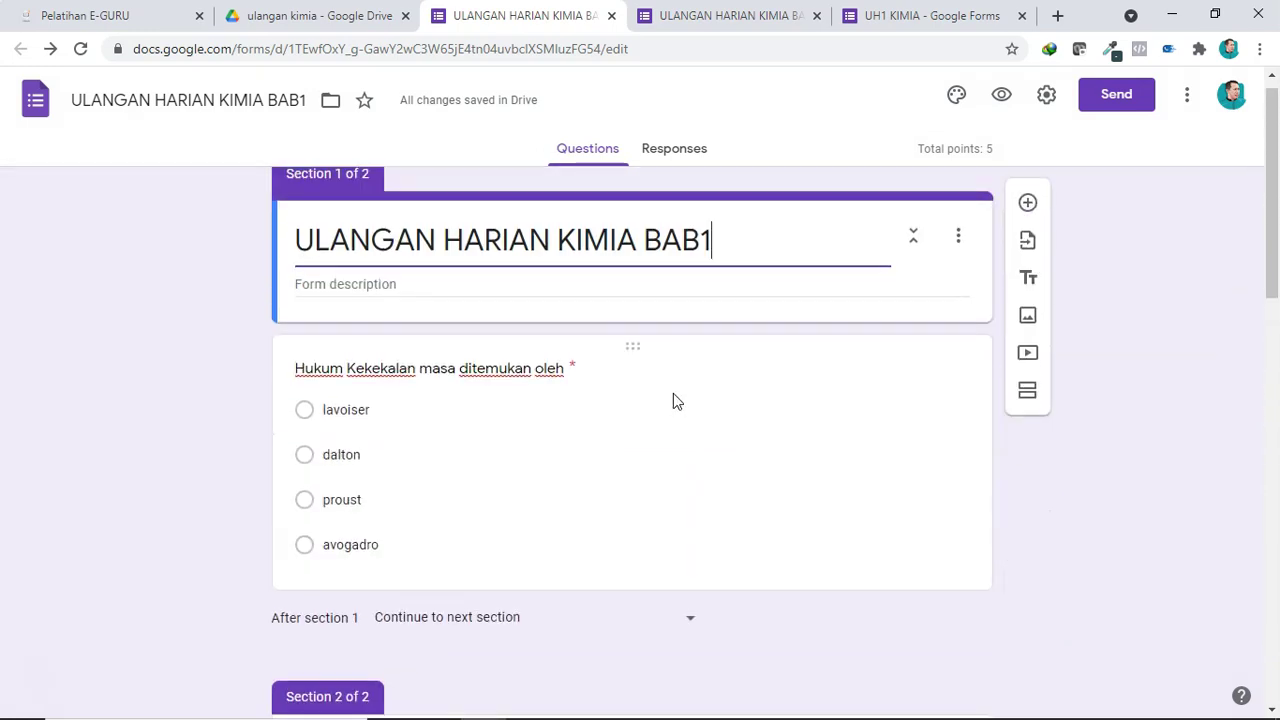
click(673, 395)
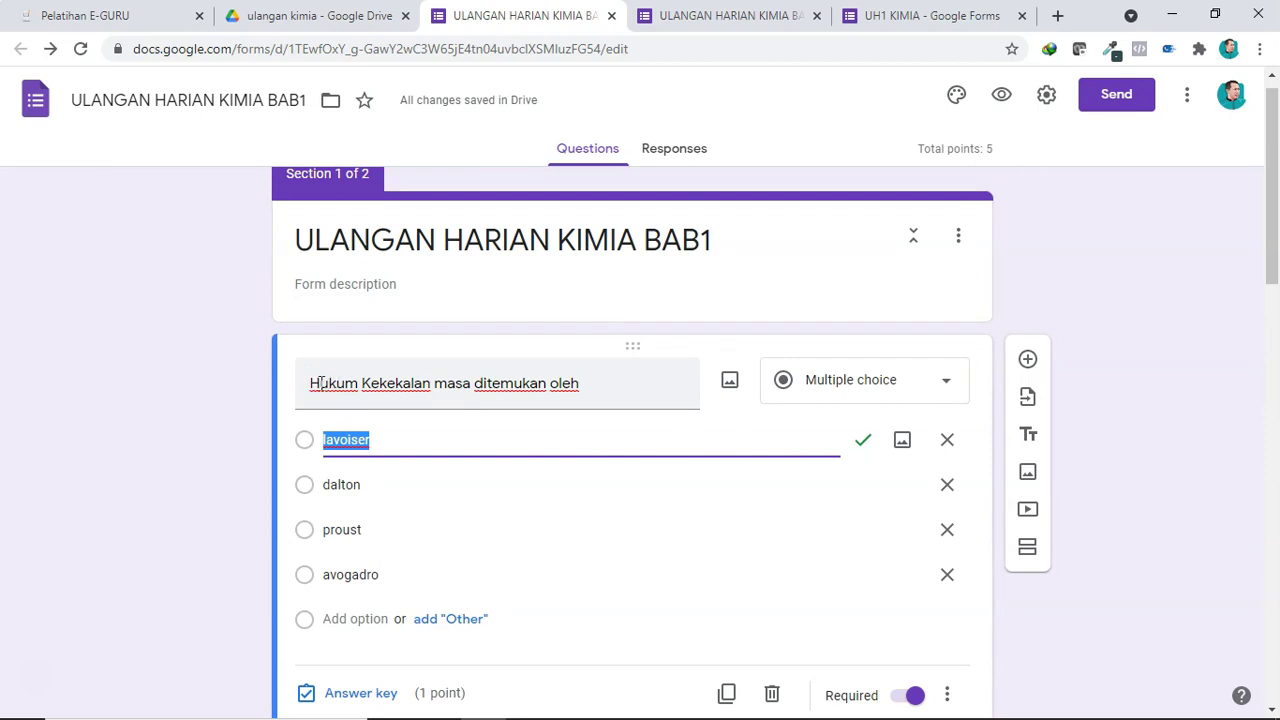
drag(312, 385, 632, 385)
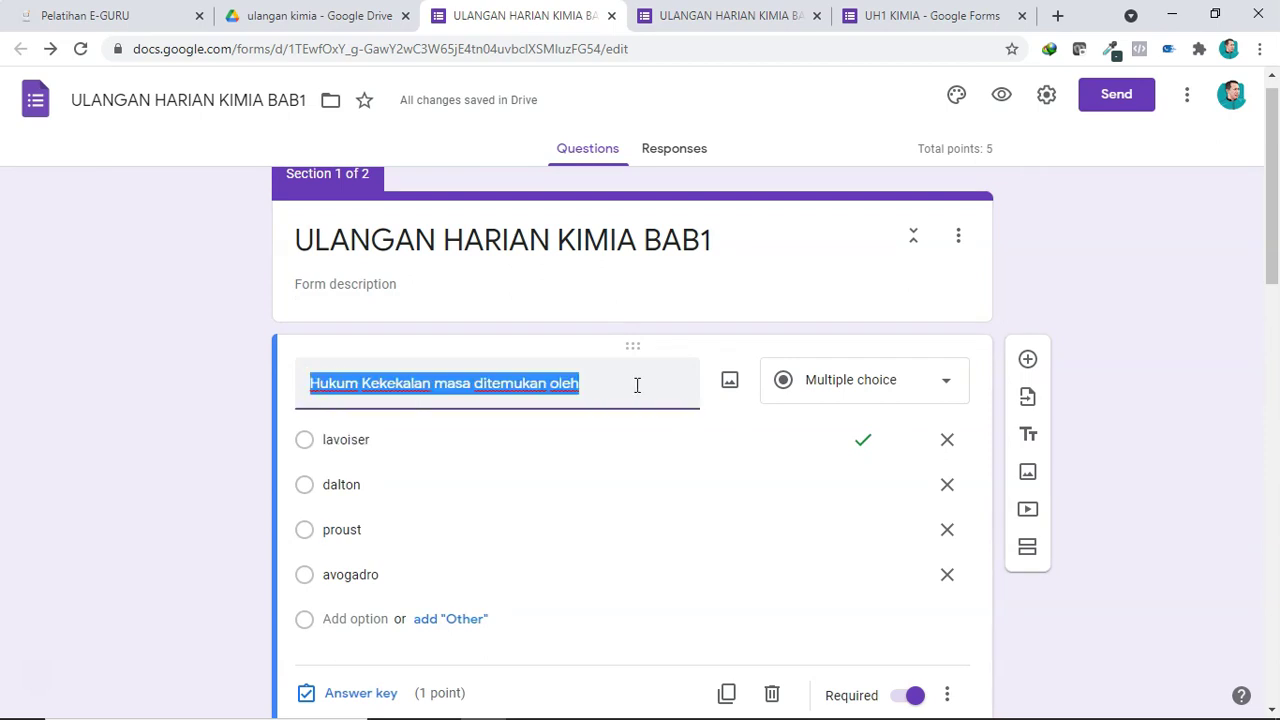
text(Nama)
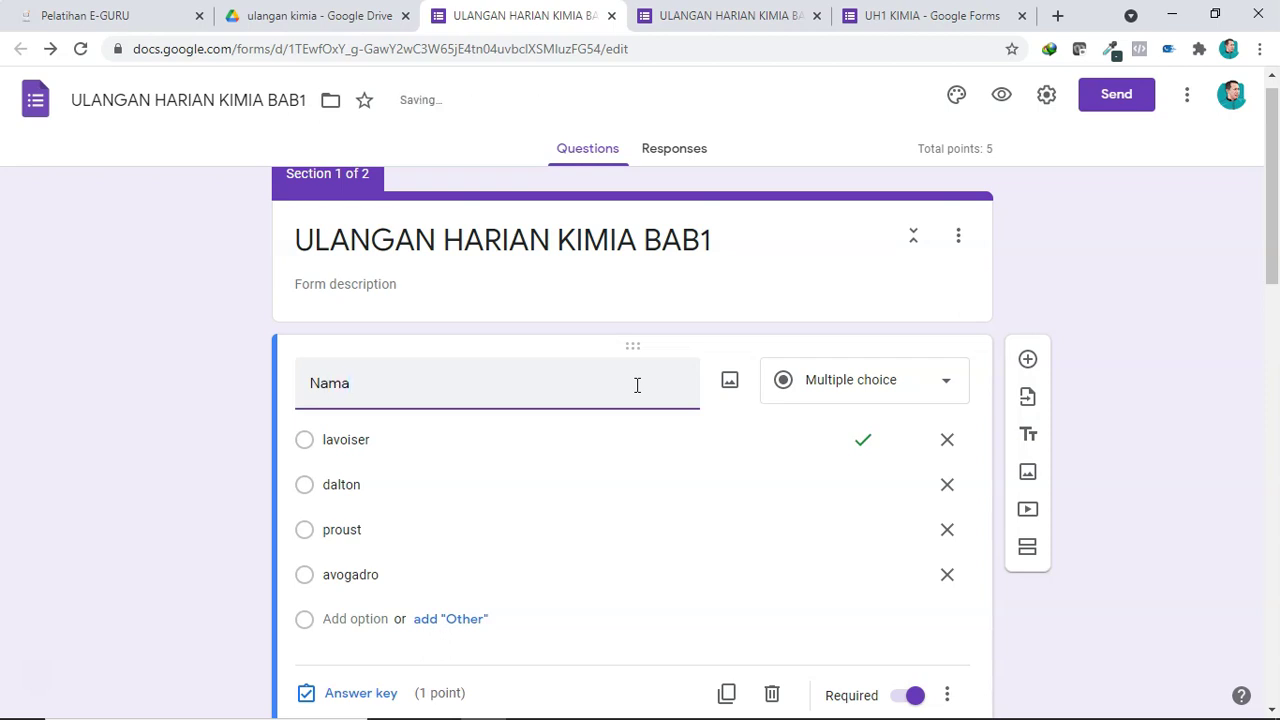
click(872, 388)
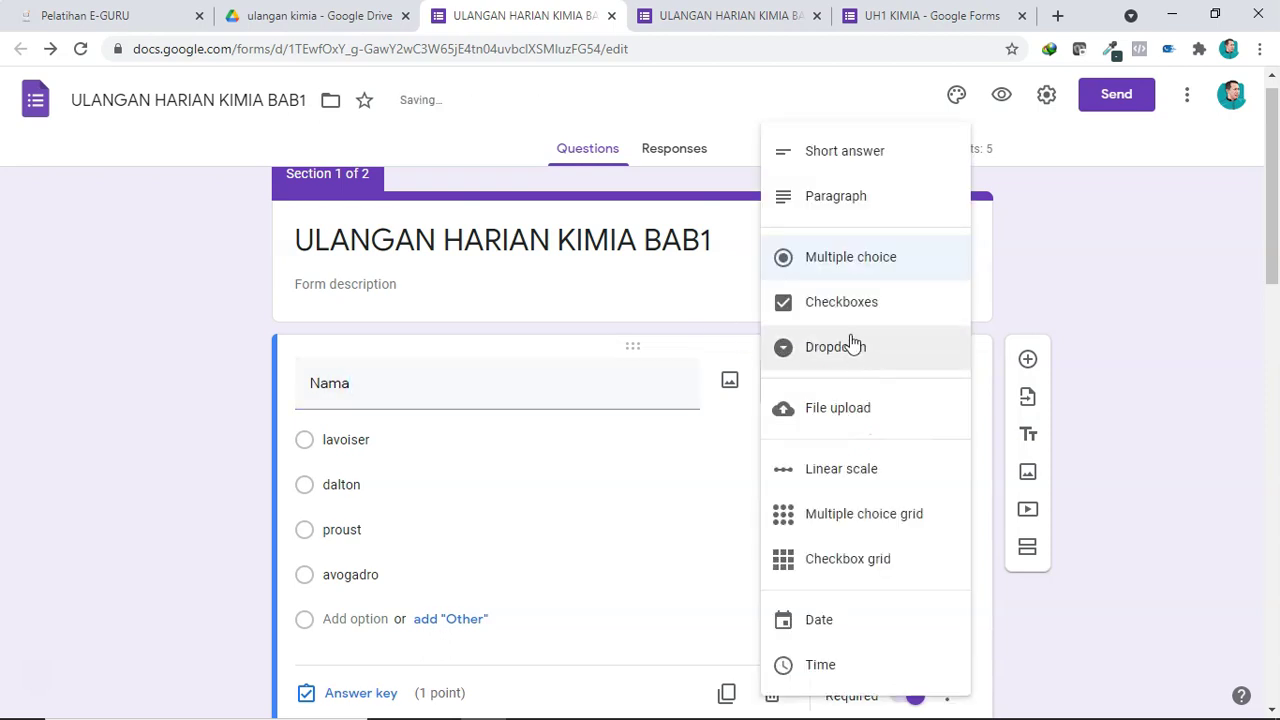
click(836, 155)
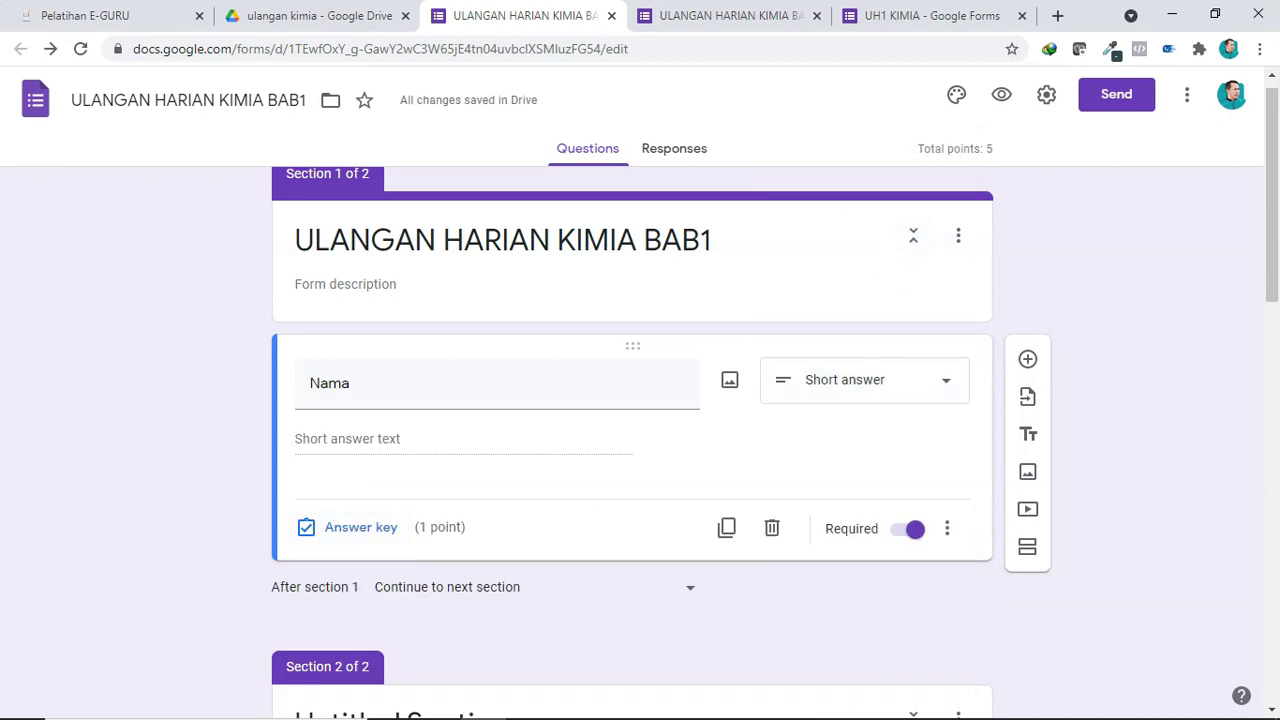
Set the "Nama" question's score to 0 points in its answer key
click(360, 527)
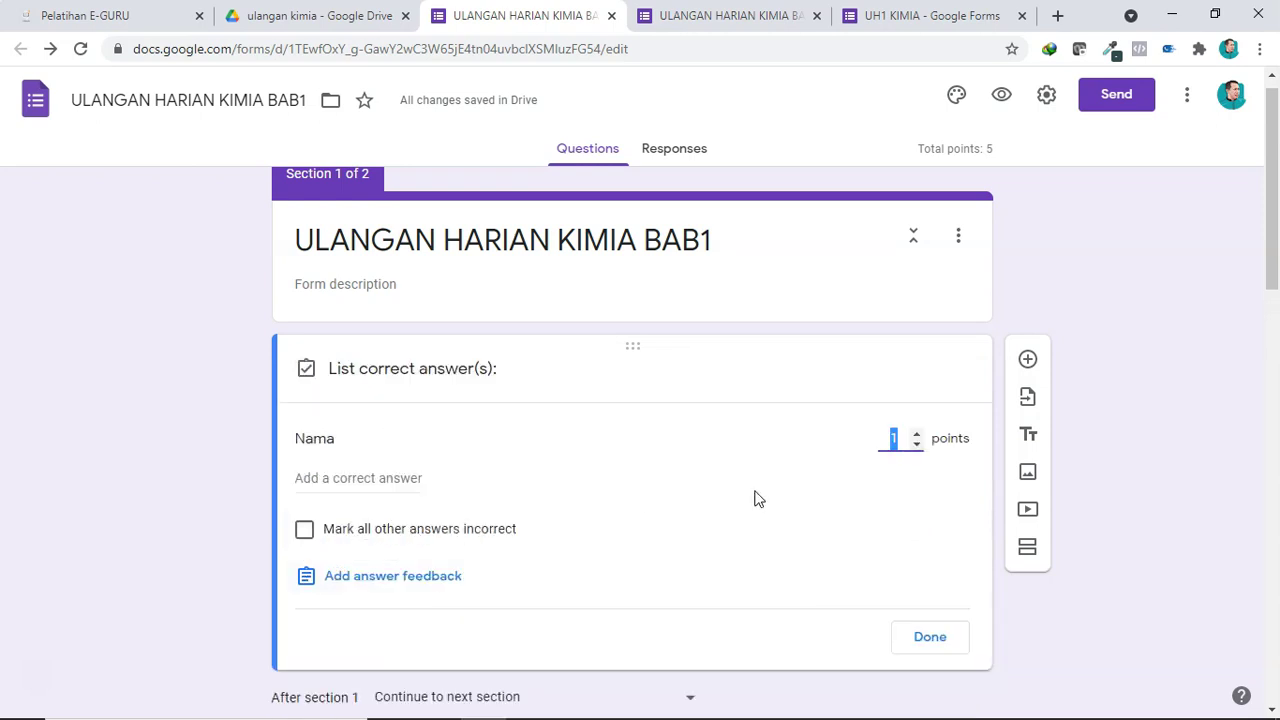
click(915, 445)
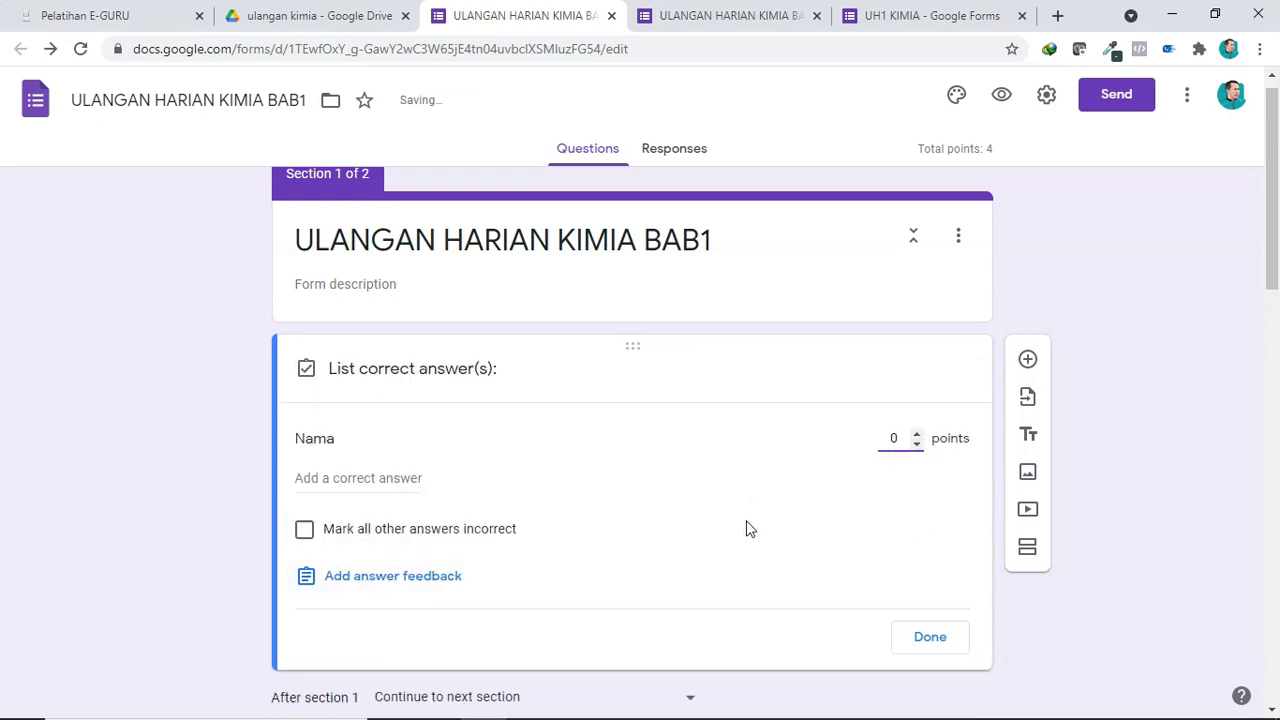
click(920, 646)
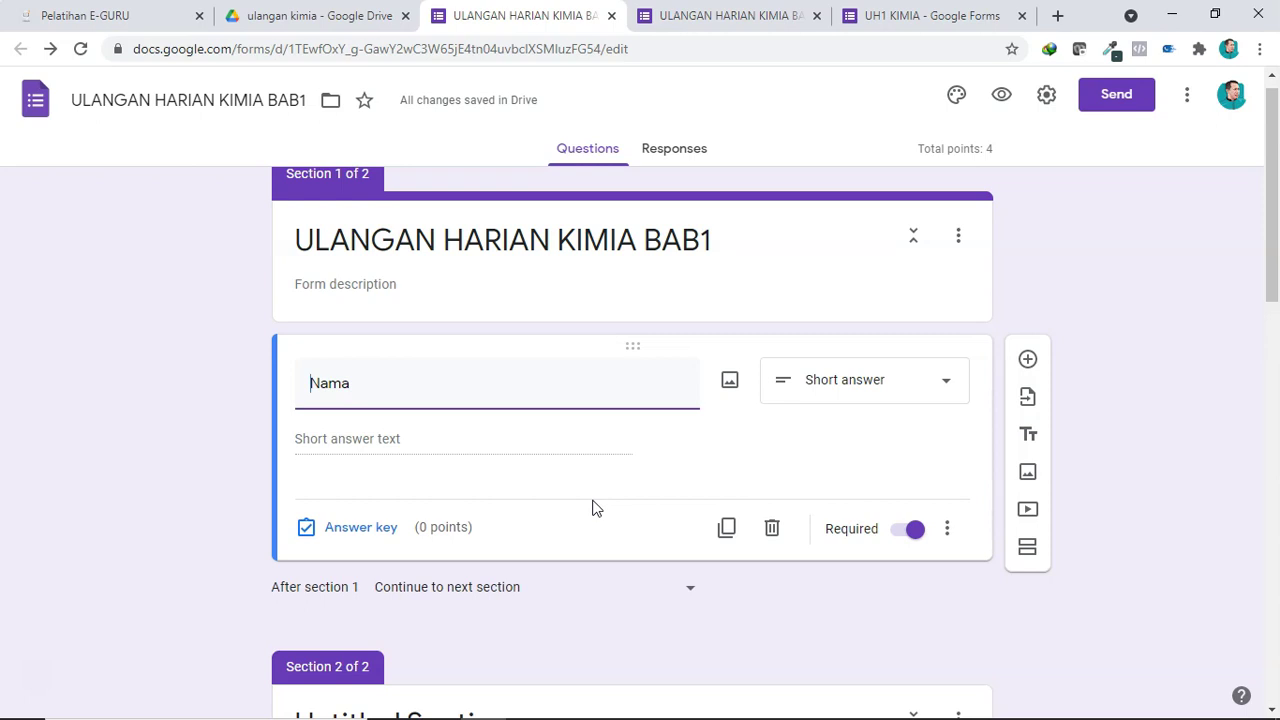
Rename the untitled second section as "Jawablah Pertanyan Berikut"
scroll(500, 530, down, 2)
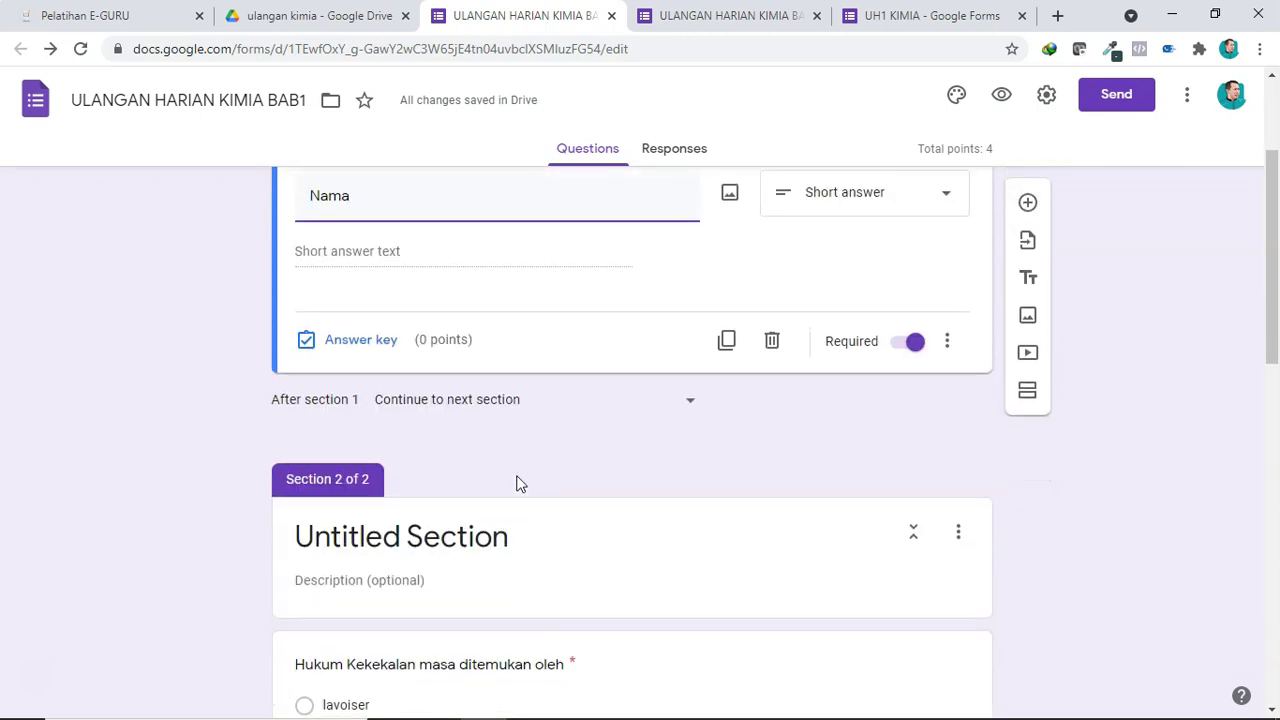
scroll(517, 483, down, 1)
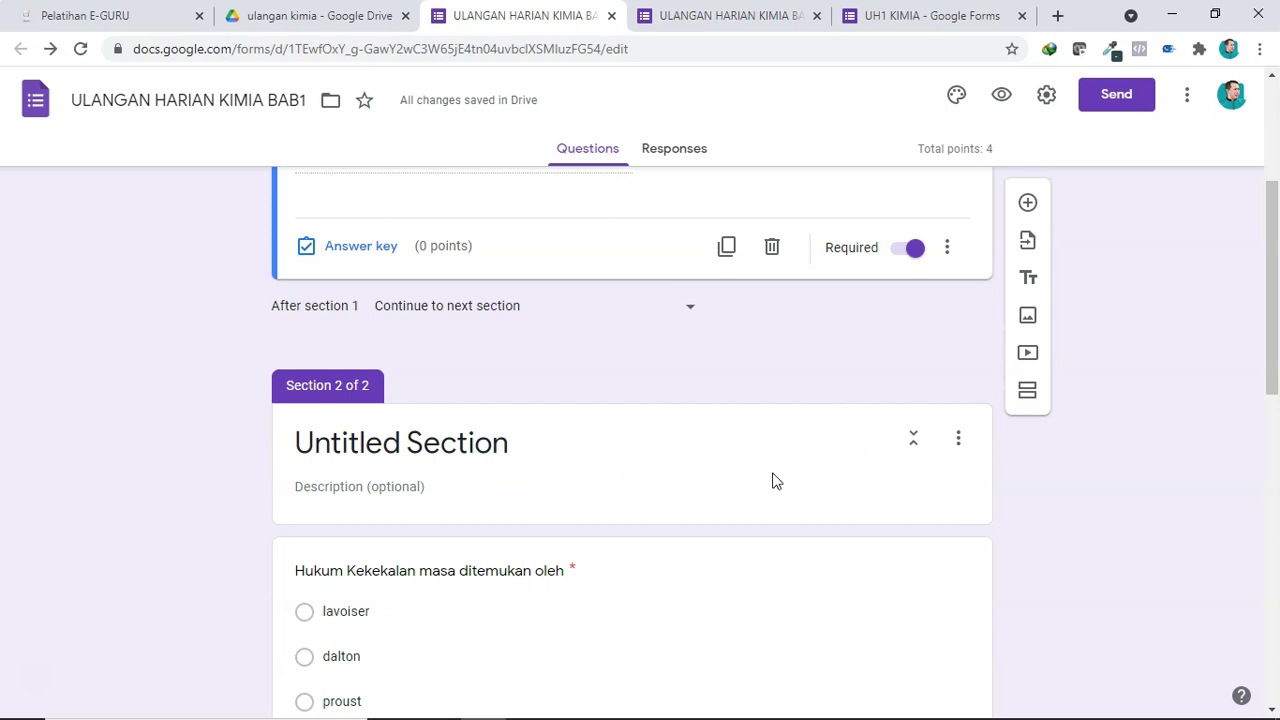
click(772, 481)
scroll(772, 481, down, 1)
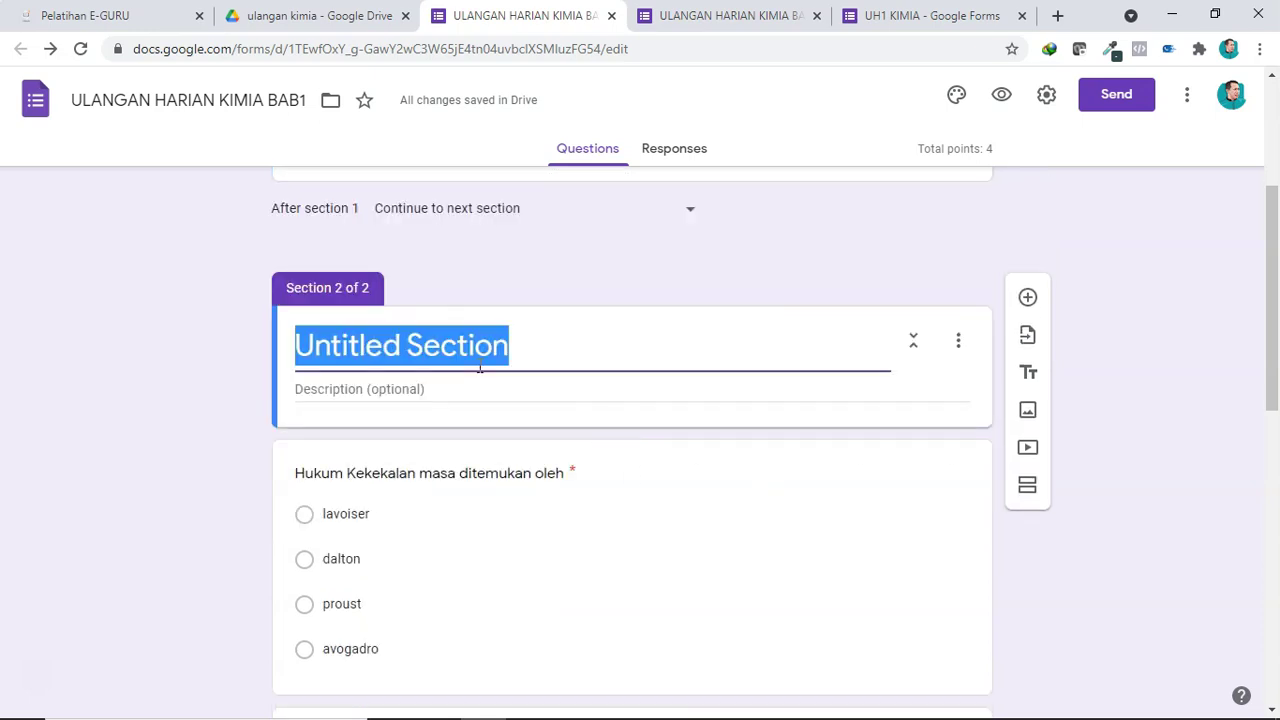
text(Jawa)
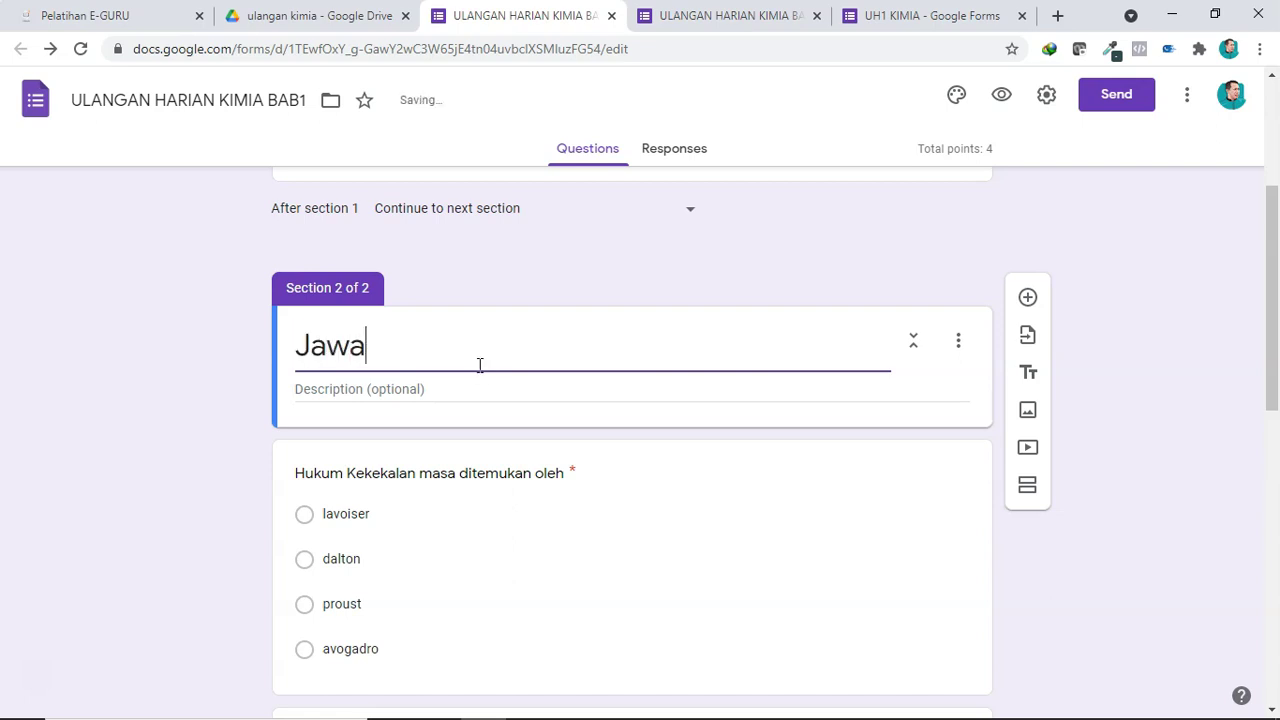
text(blah Per)
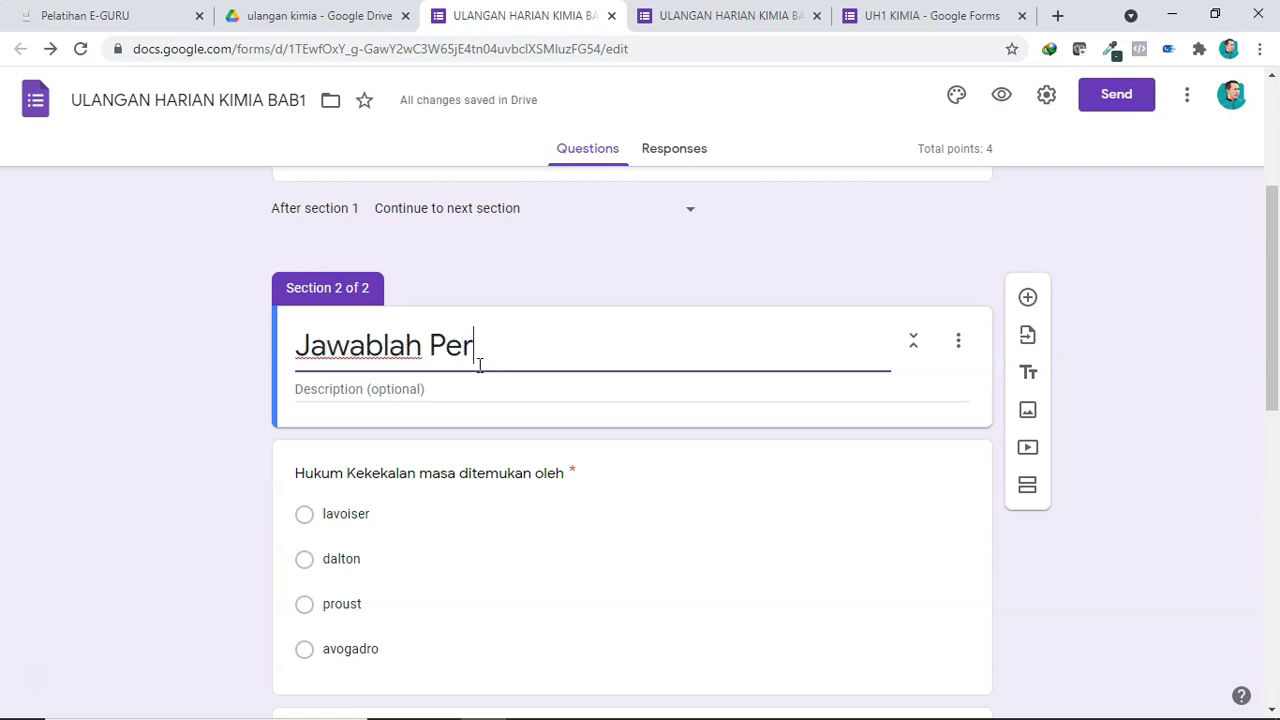
text(tanyan Berikut)
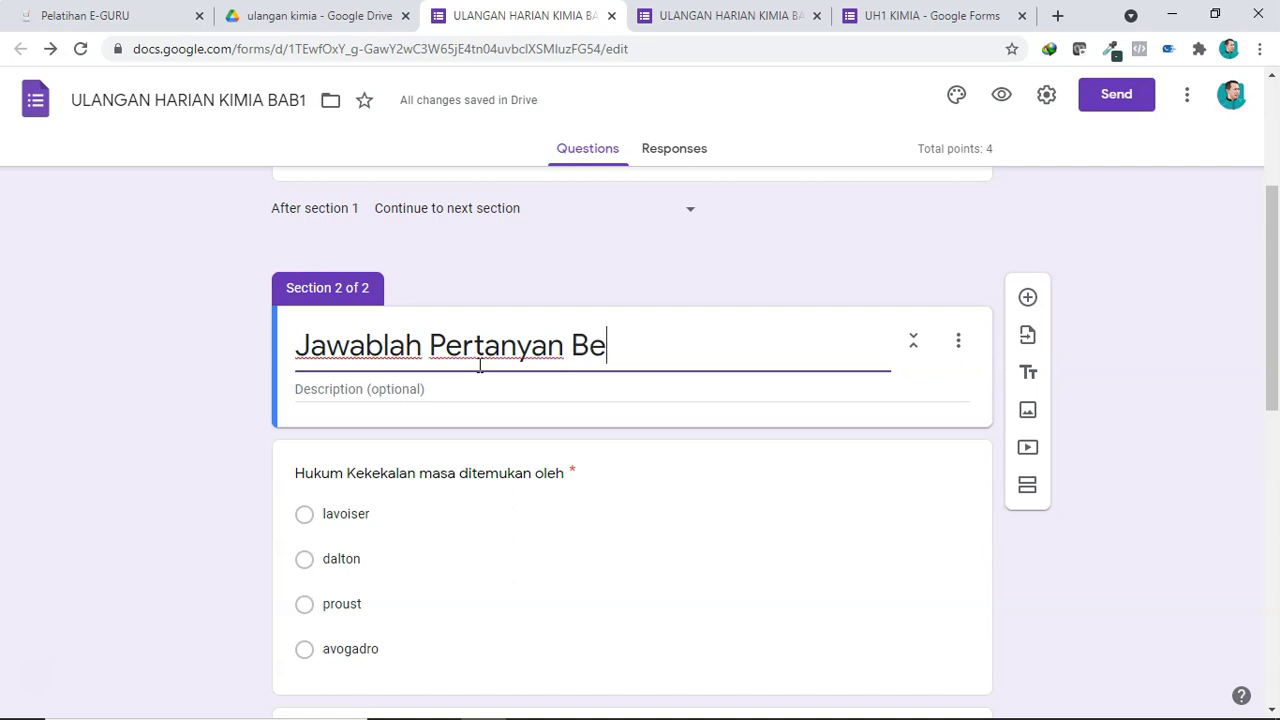
click(457, 449)
Duplicate the "Nama" question, retitle the copy "Kelas" and make it a dropdown question
scroll(423, 423, up, 1)
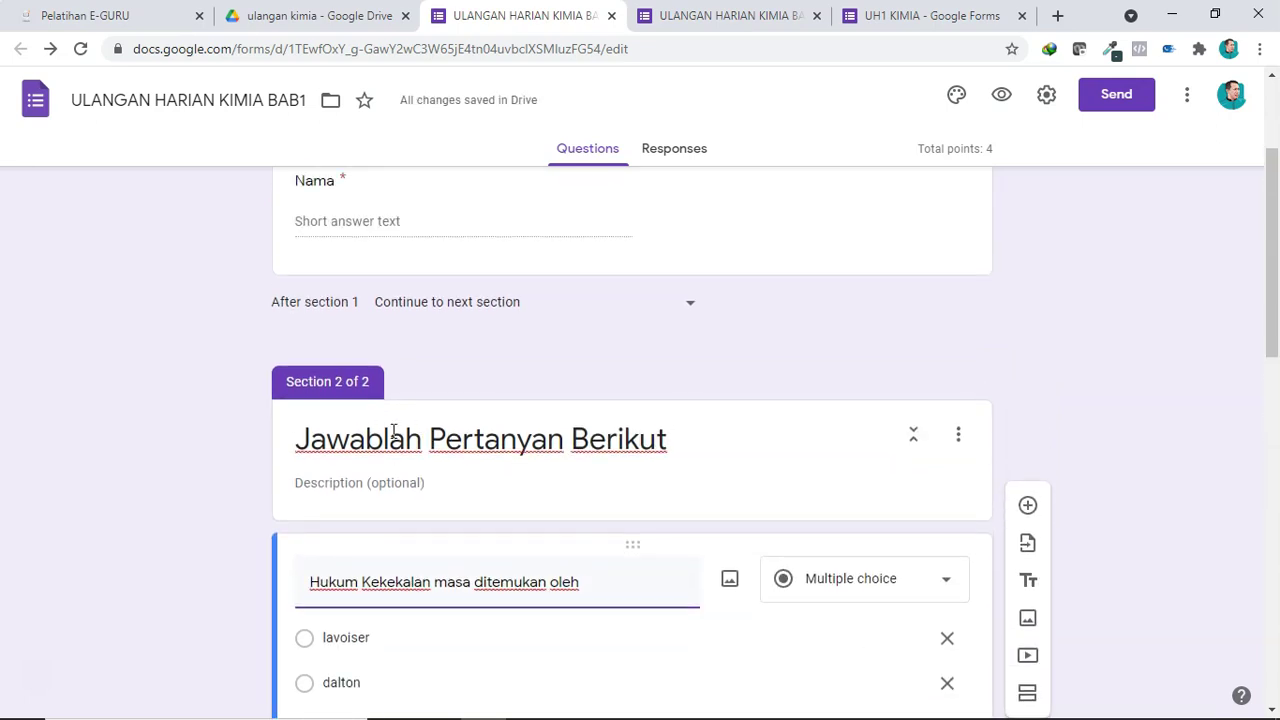
scroll(418, 455, up, 2)
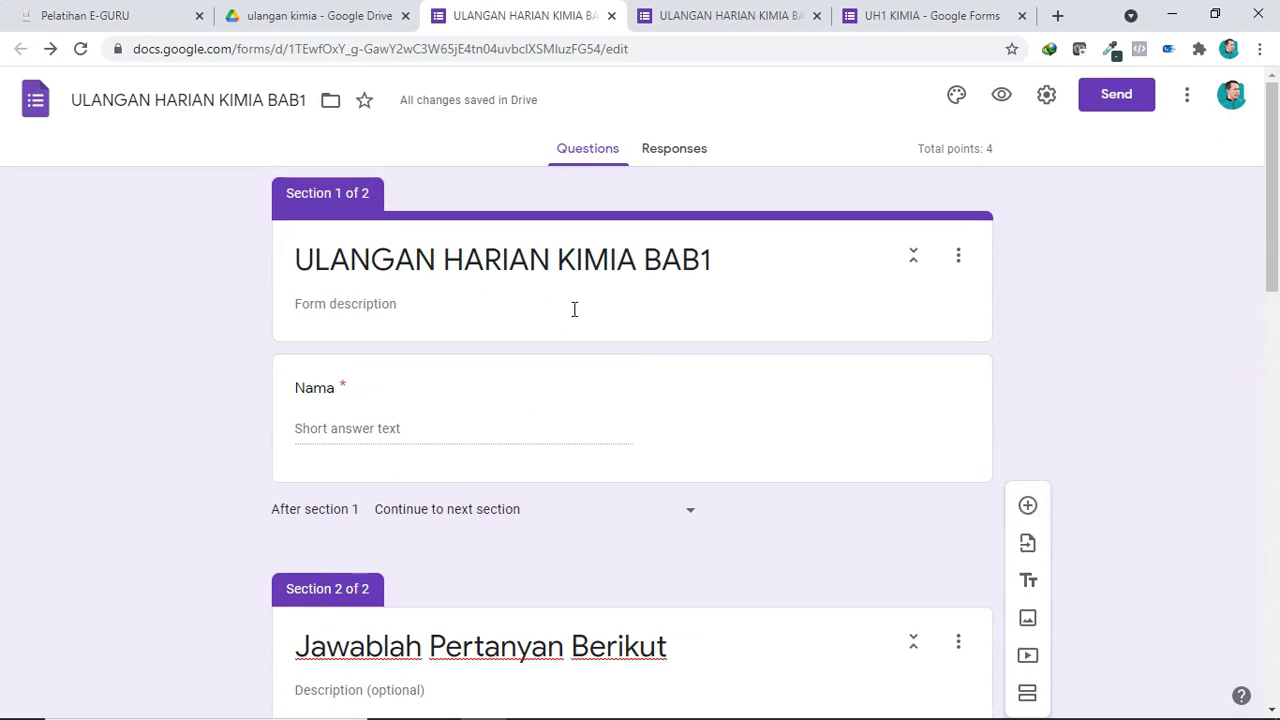
right_click(680, 423)
click(617, 400)
click(617, 400)
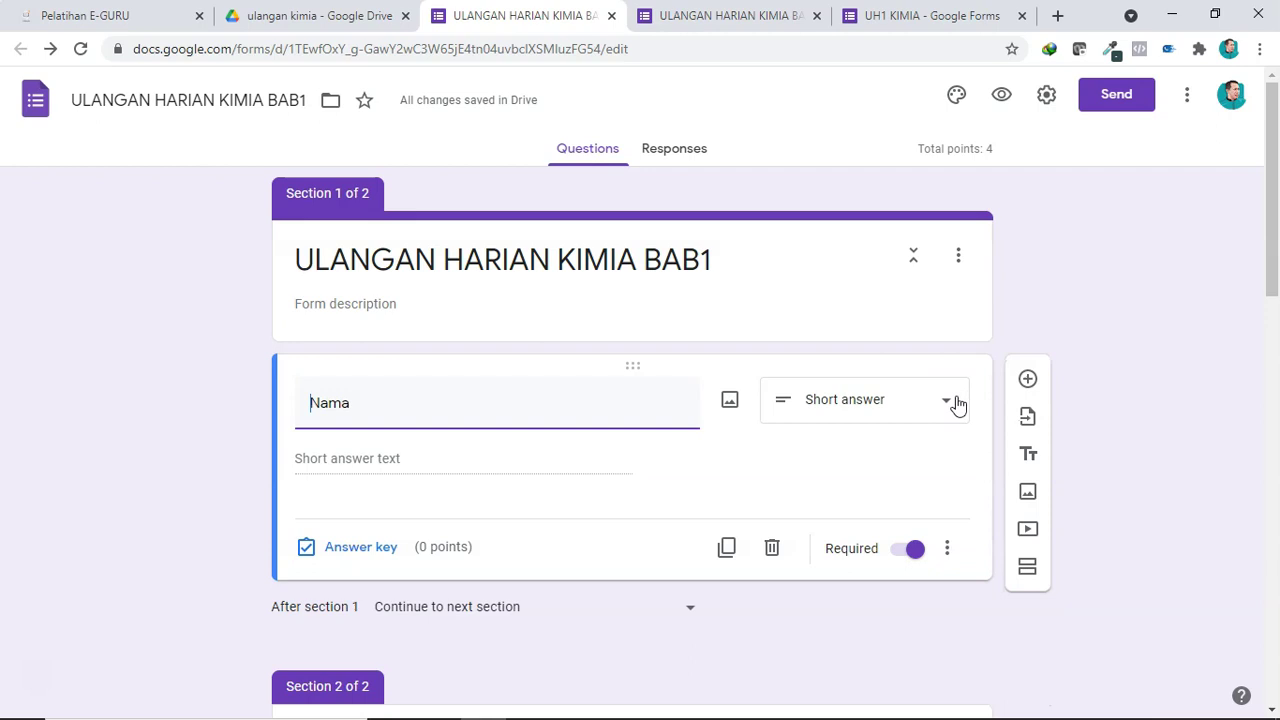
click(729, 556)
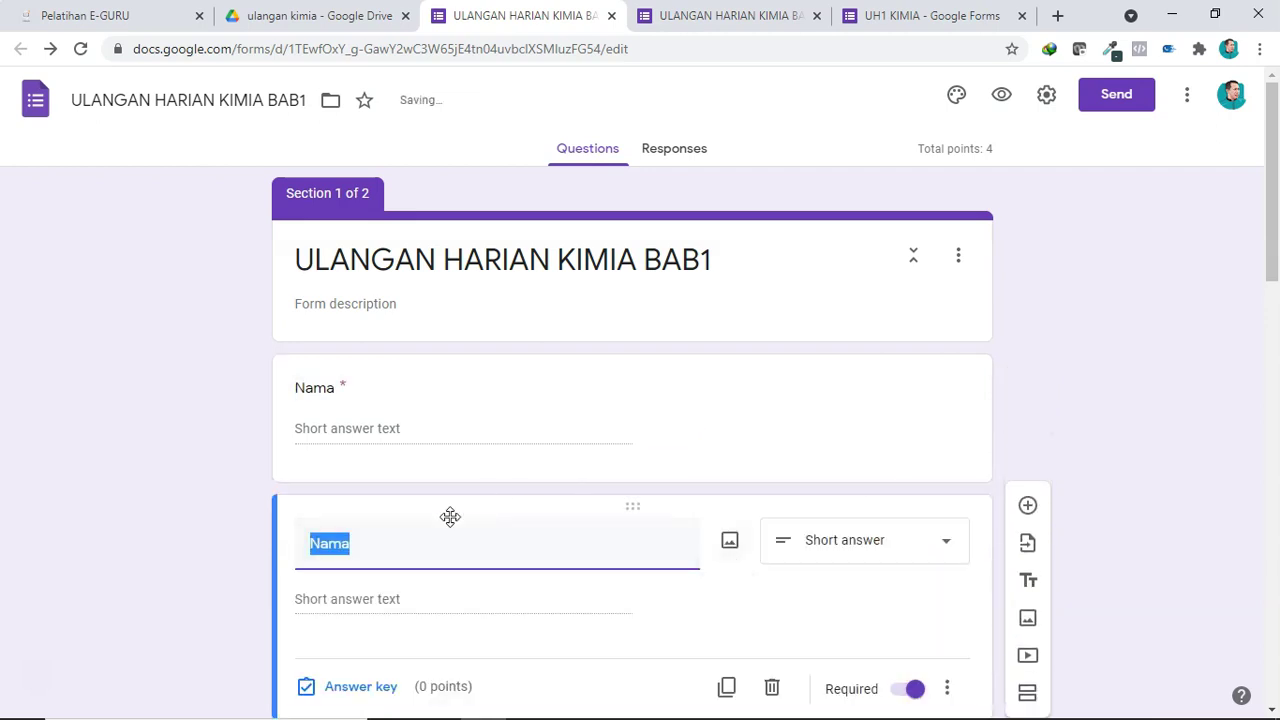
text(Kelas)
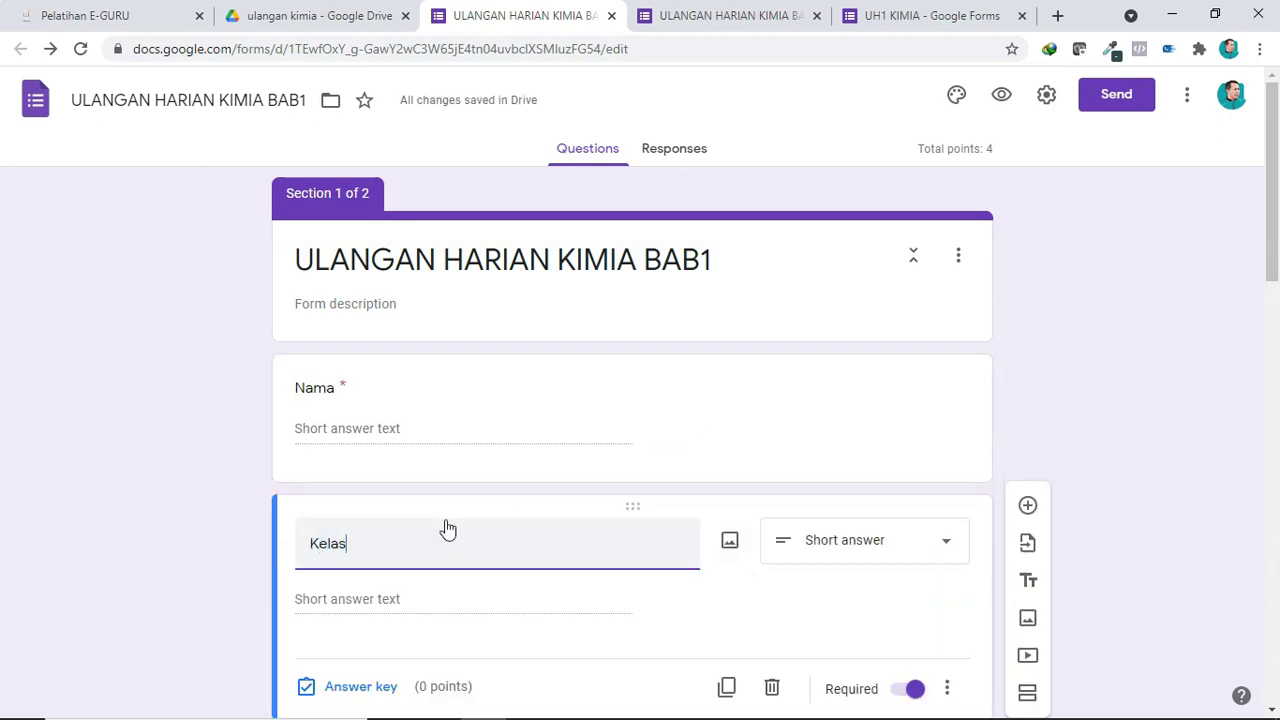
click(832, 555)
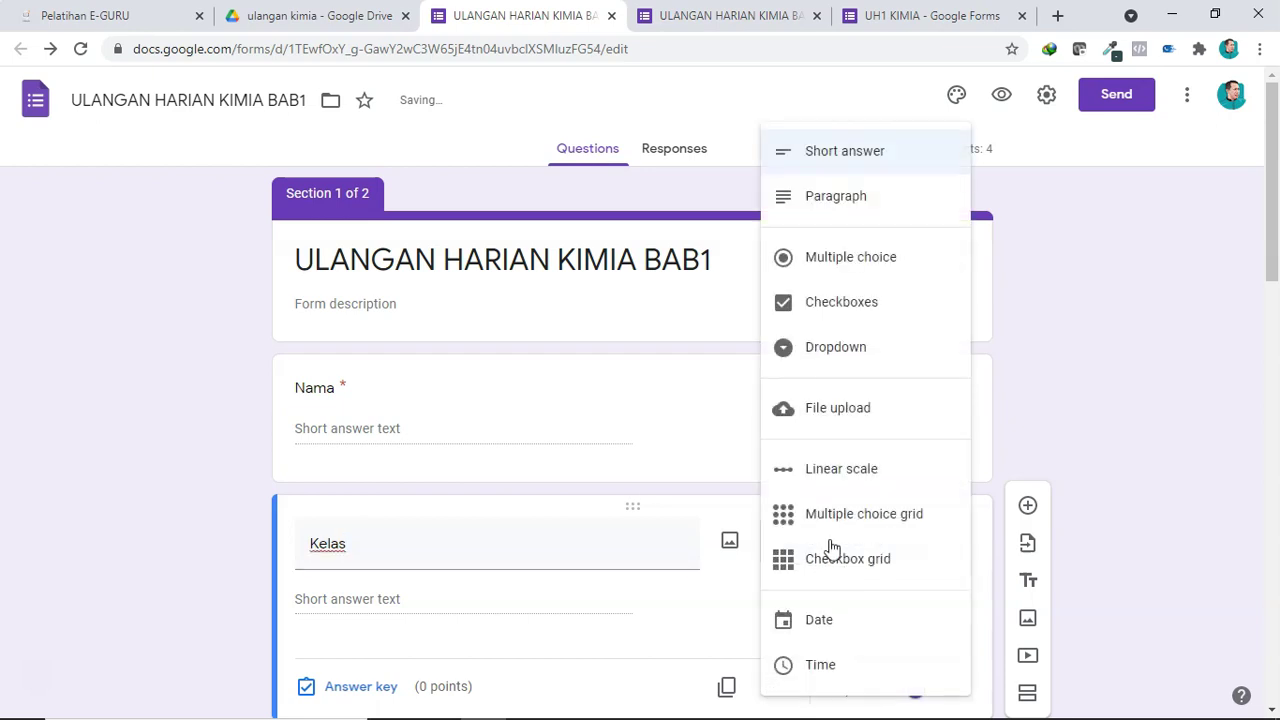
click(835, 347)
scroll(508, 486, down, 2)
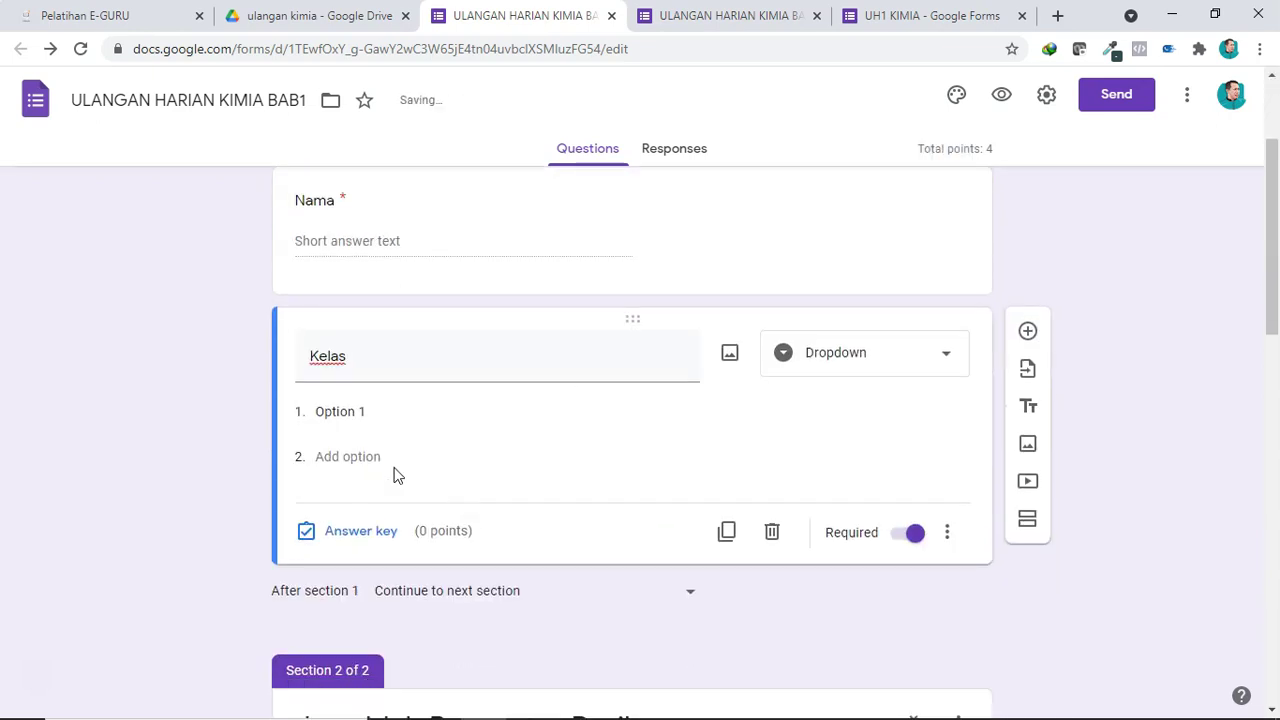
Fill in the "Kelas" dropdown with the five options XAB1, XAB2, XAB3, XAB4 and XAB5
click(365, 411)
text(xab1)
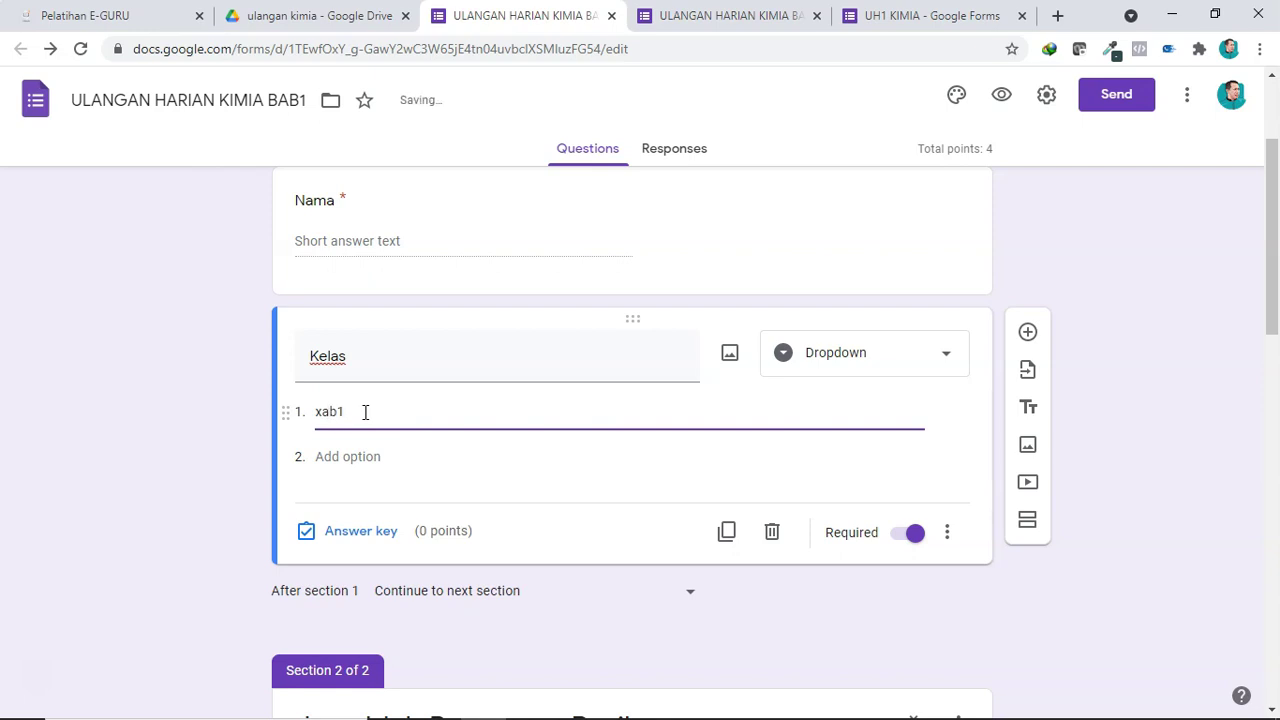
drag(365, 411, 286, 415)
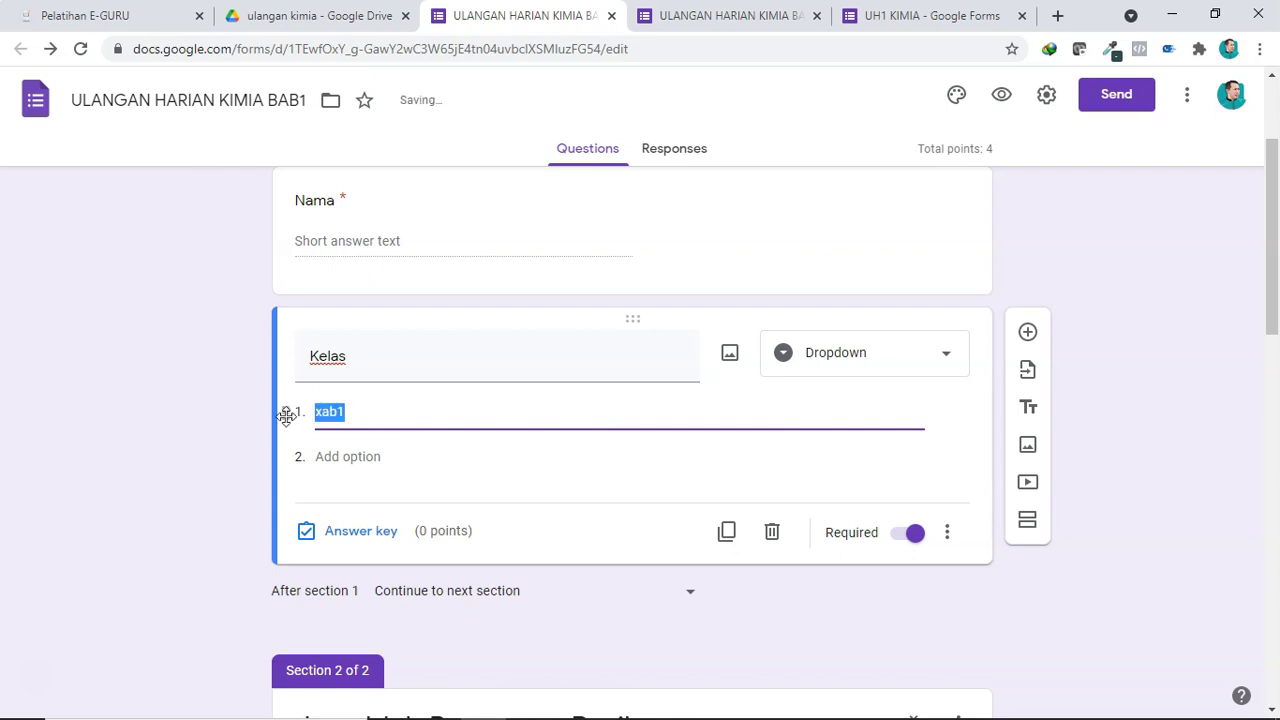
text(x)
key(BackSpace)
key(BackSpace)
text(XAB1)
key(Return)
text(XAB2)
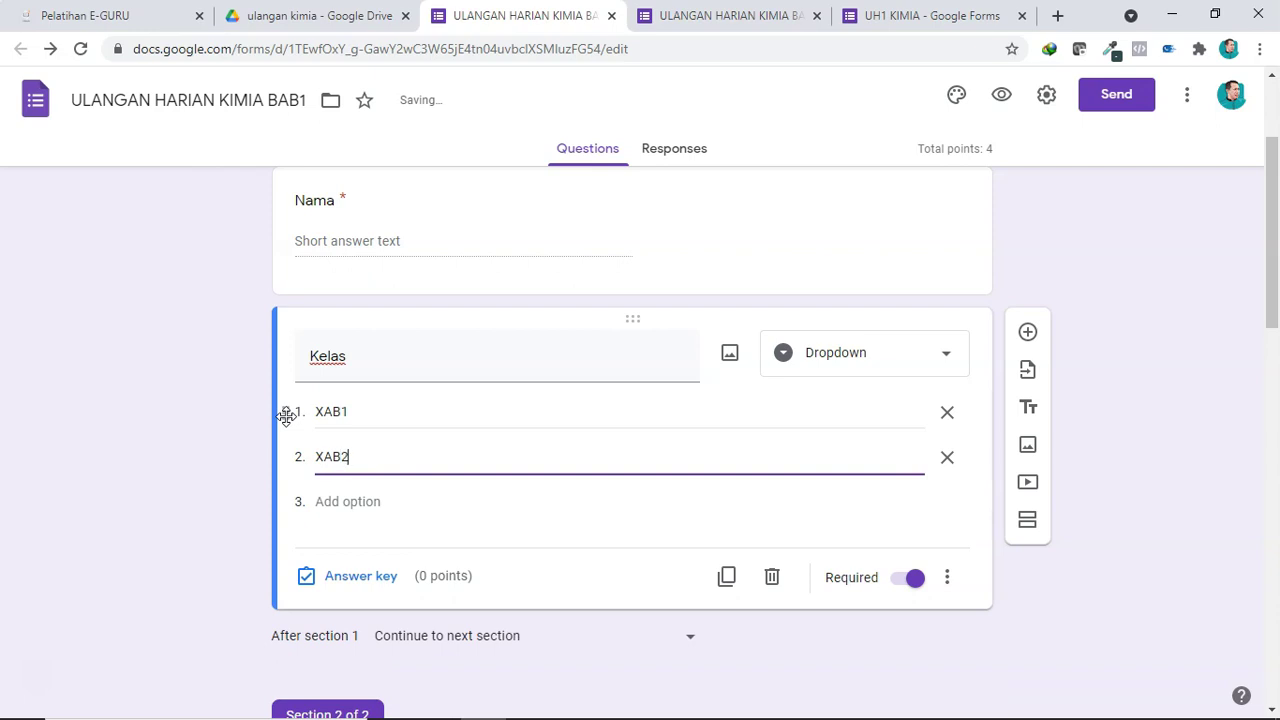
key(Return)
text(XAB3)
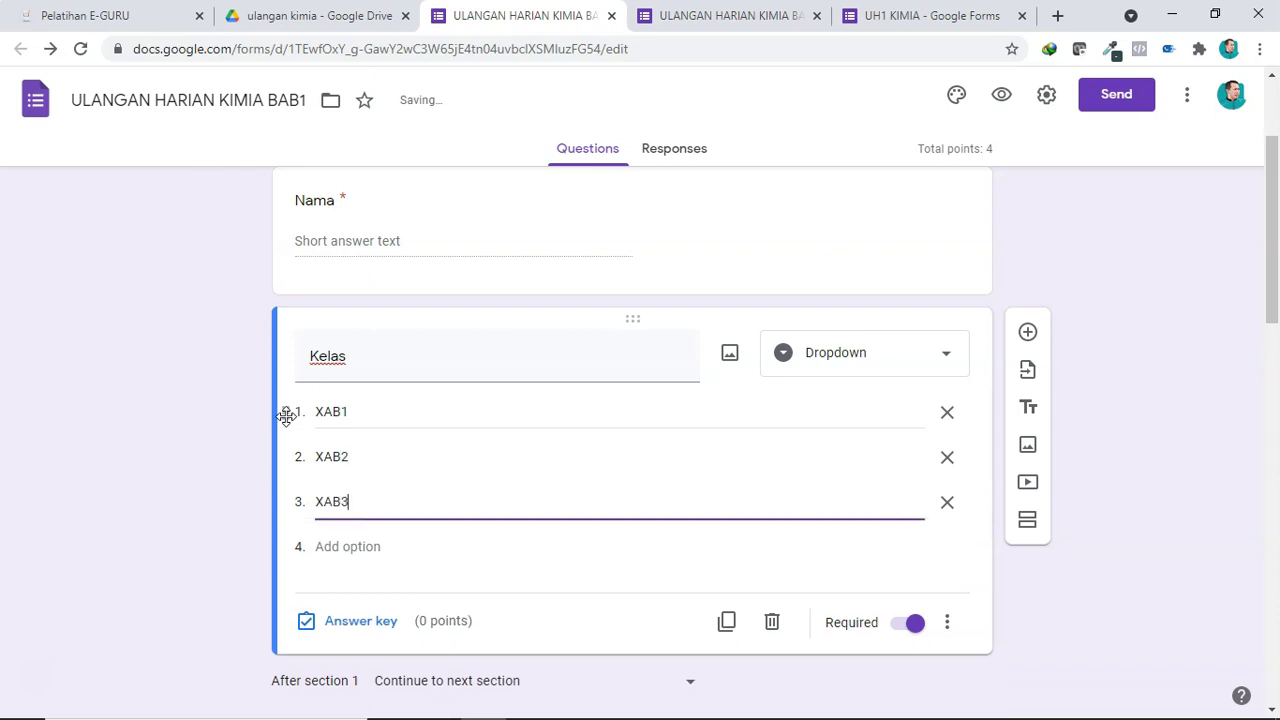
key(Return)
text(XAB4)
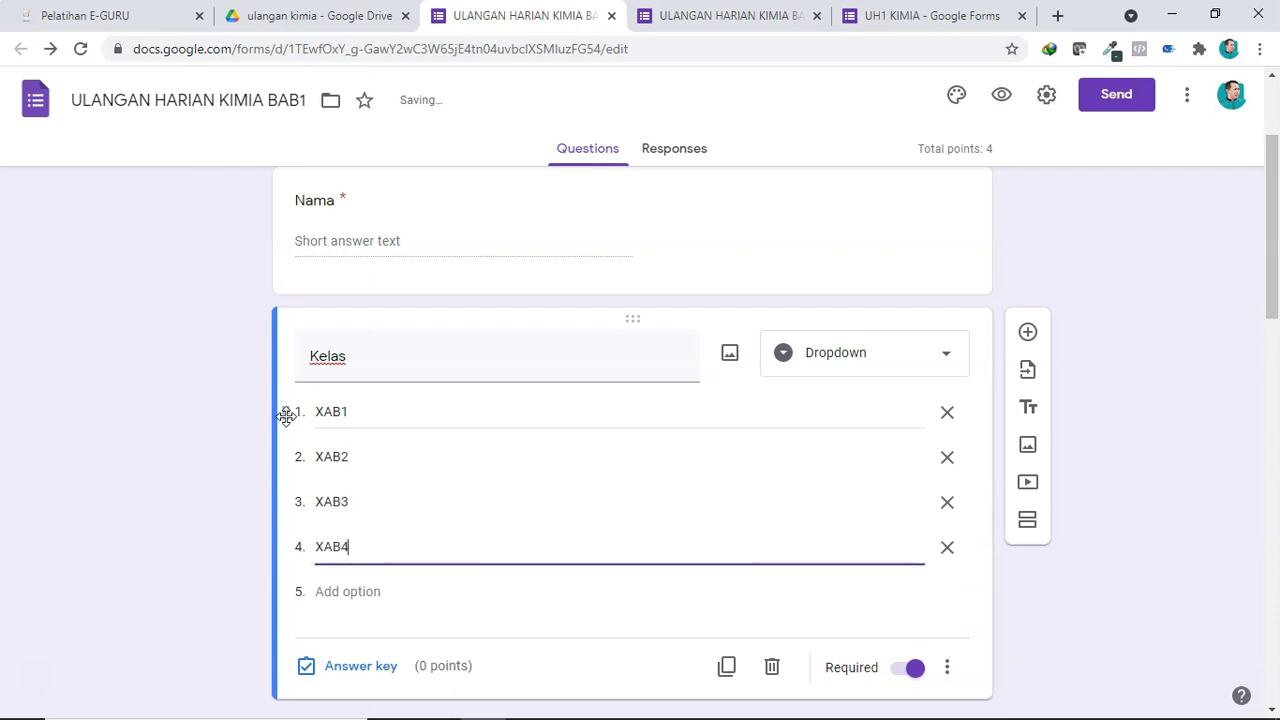
text(X)
key(Return)
text(XAB)
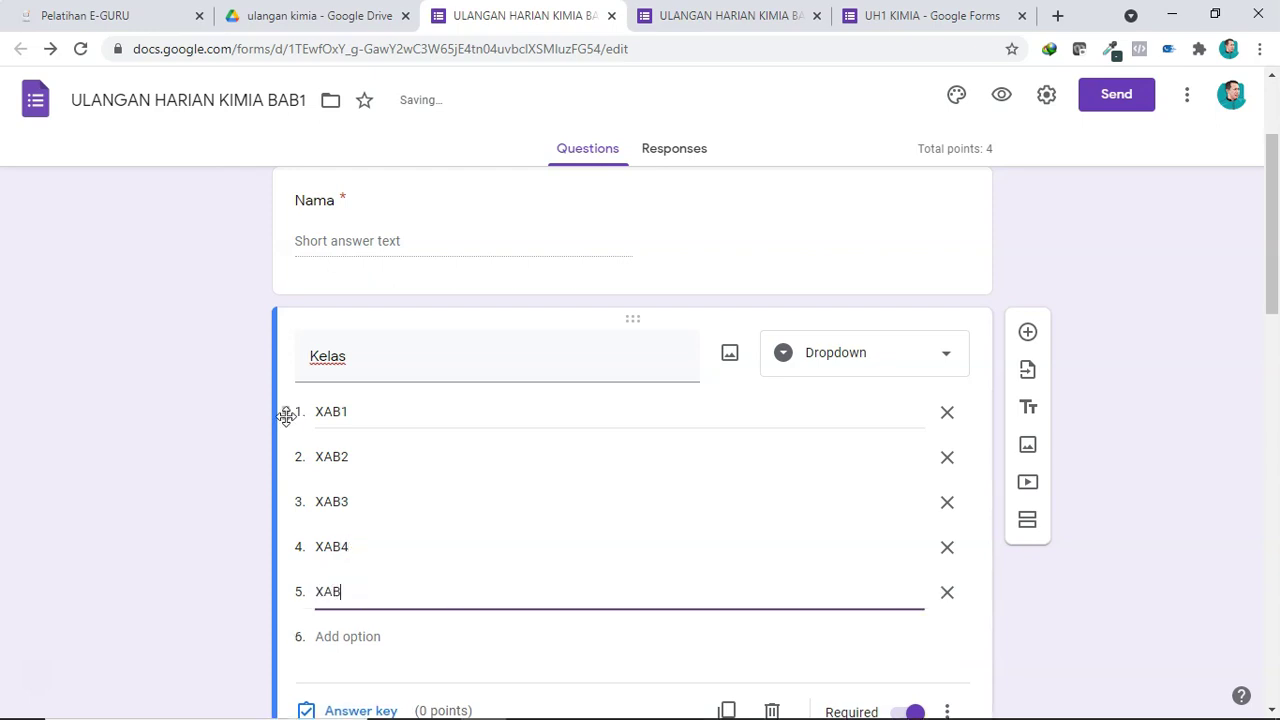
text(5)
click(1227, 353)
Preview the form, enter a student name under "Nama", choose XAB1 as "Kelas" and continue to the second section
click(1001, 94)
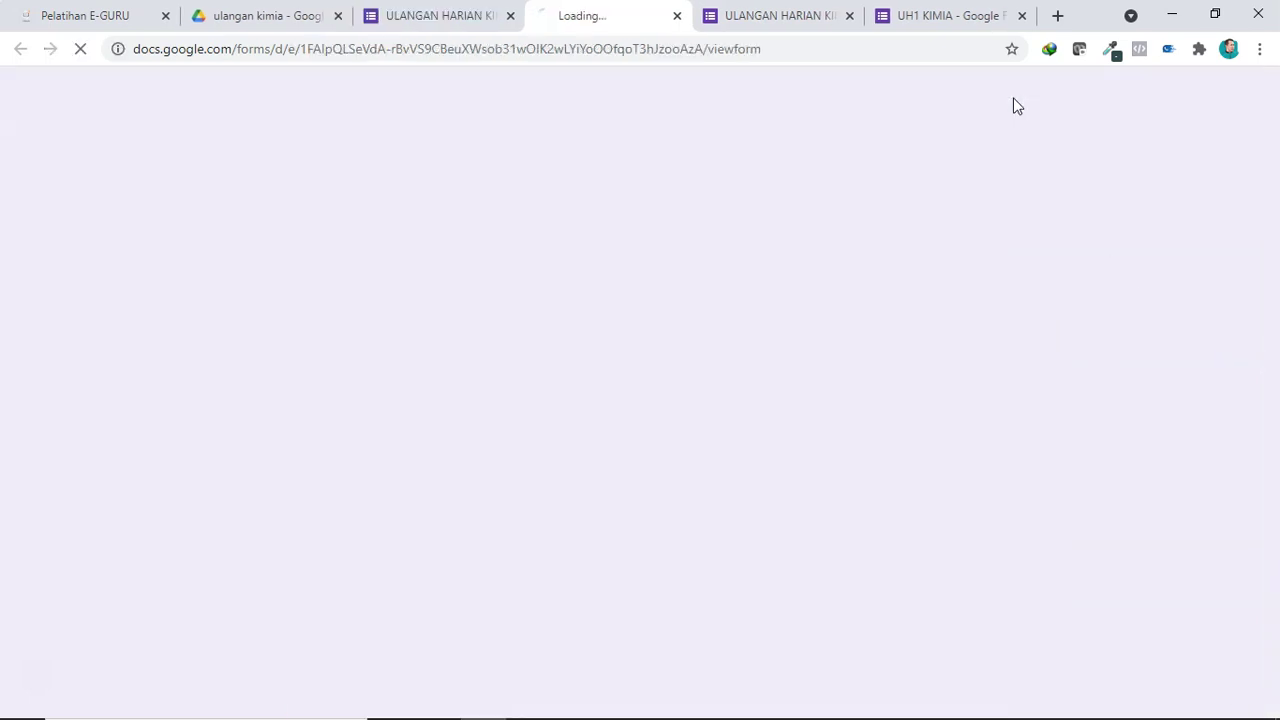
click(476, 328)
text(ANDI)
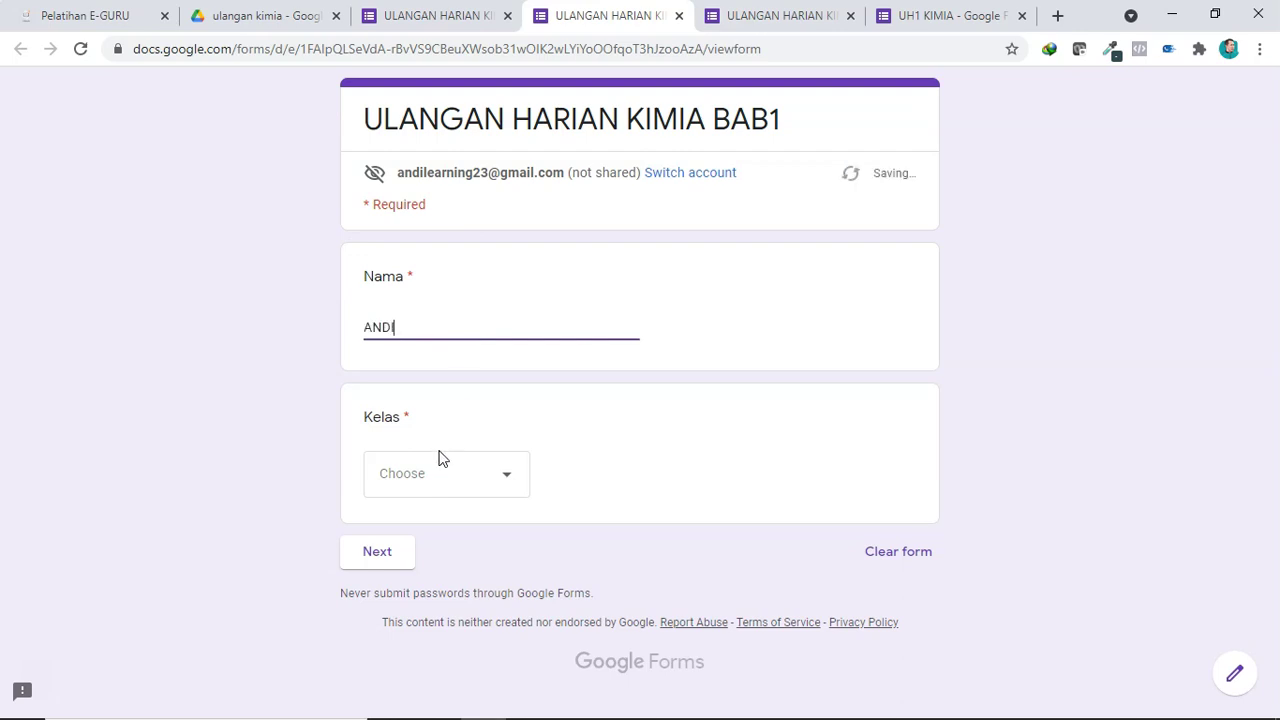
click(441, 466)
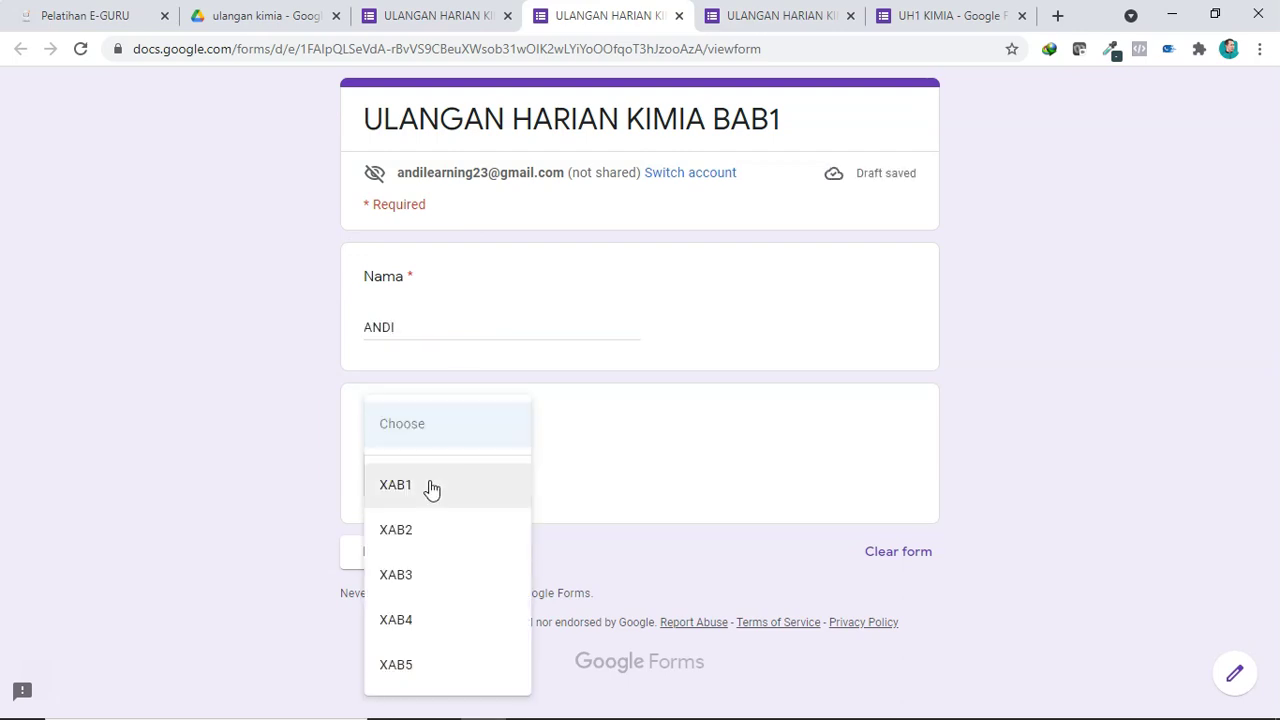
click(431, 488)
click(376, 556)
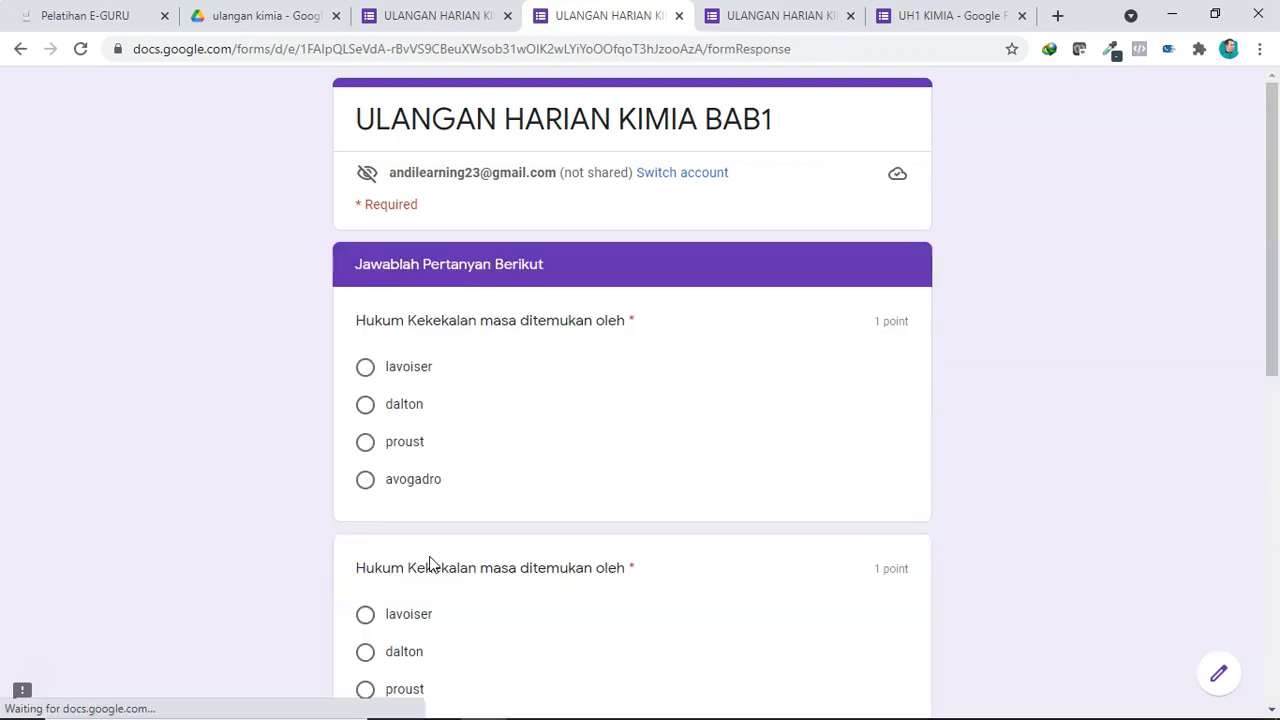
Examine the questions of the second section in the preview and return to the form editor
scroll(541, 427, down, 7)
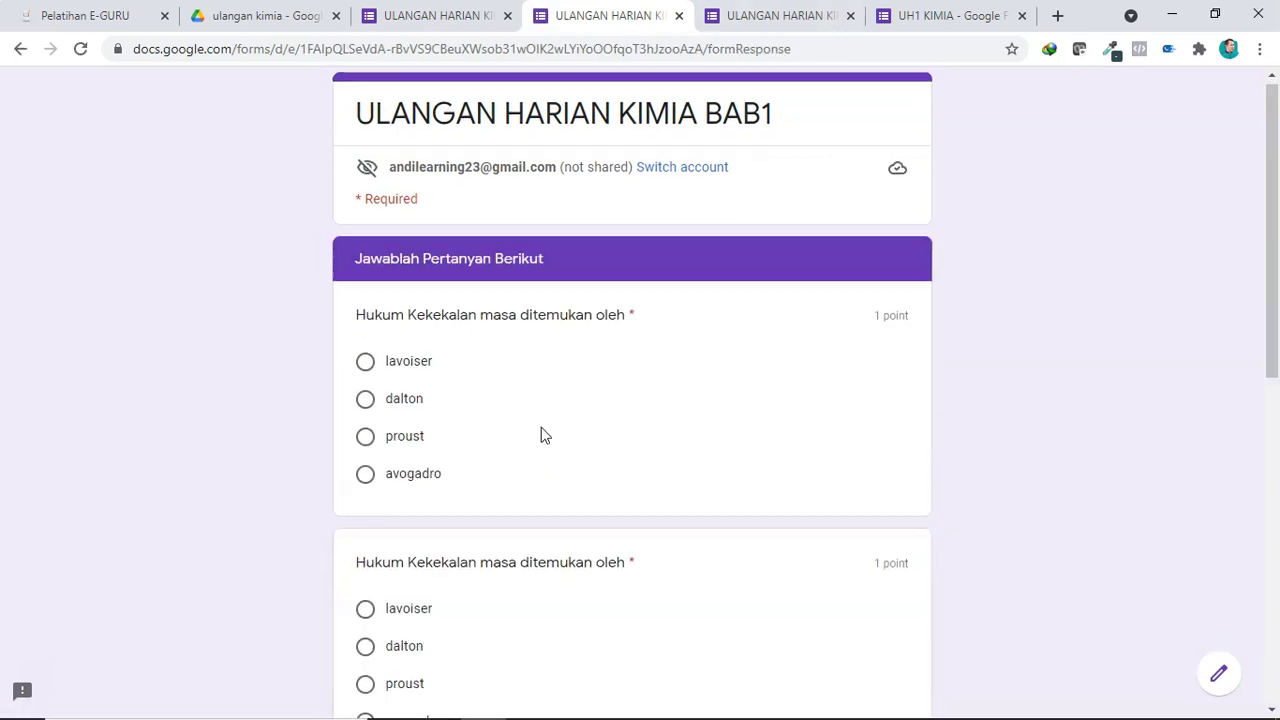
scroll(539, 425, up, 3)
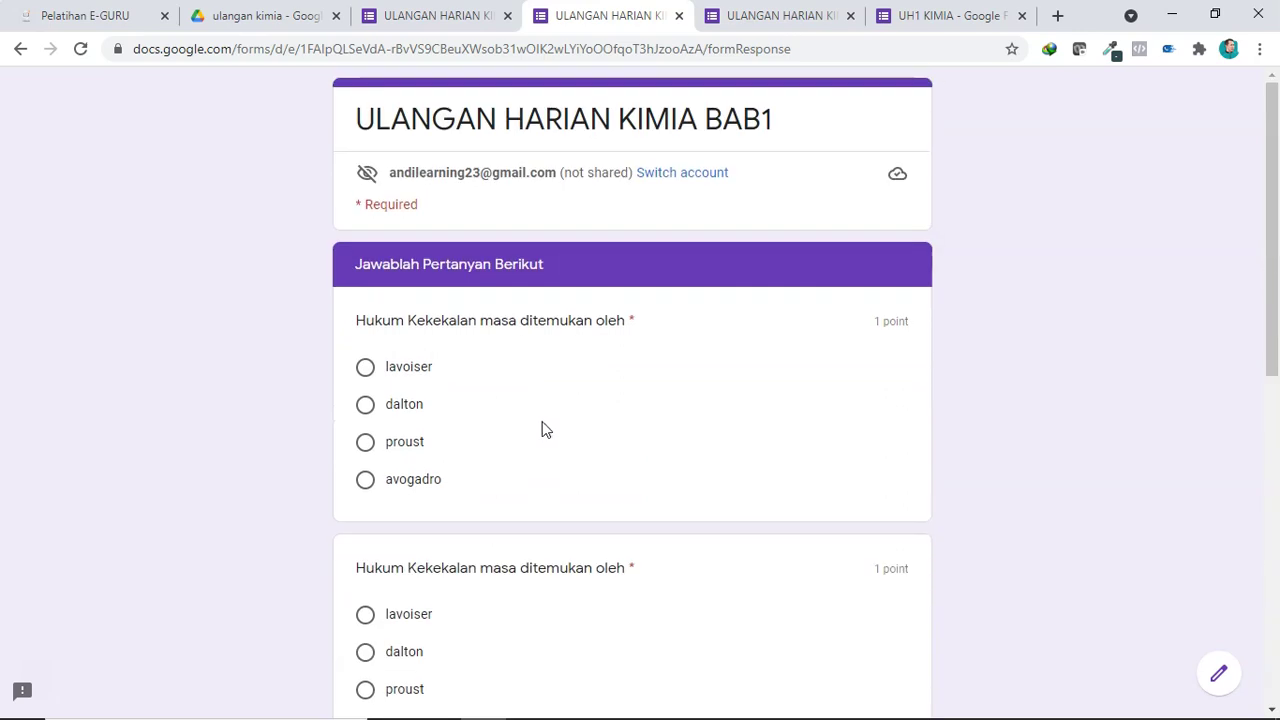
click(437, 15)
scroll(615, 261, up, 2)
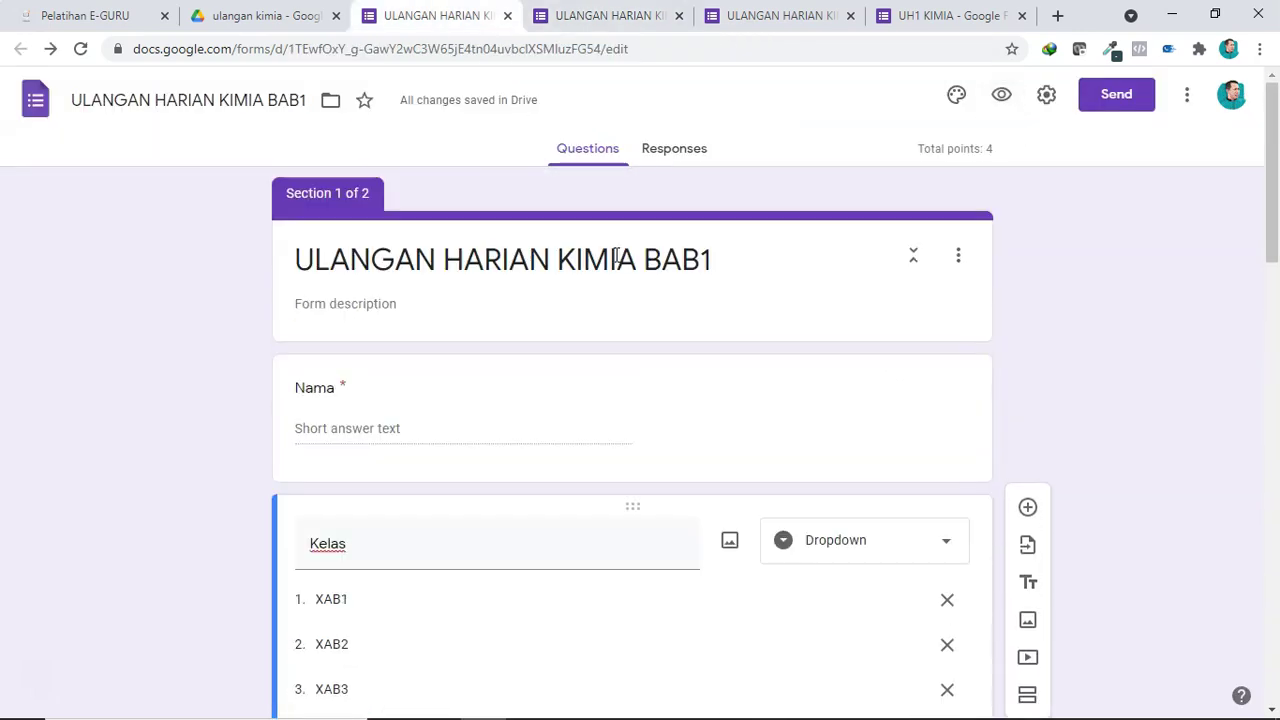
Review the form's two sections in the editor and the quiz questions in the older preview
scroll(615, 258, down, 2)
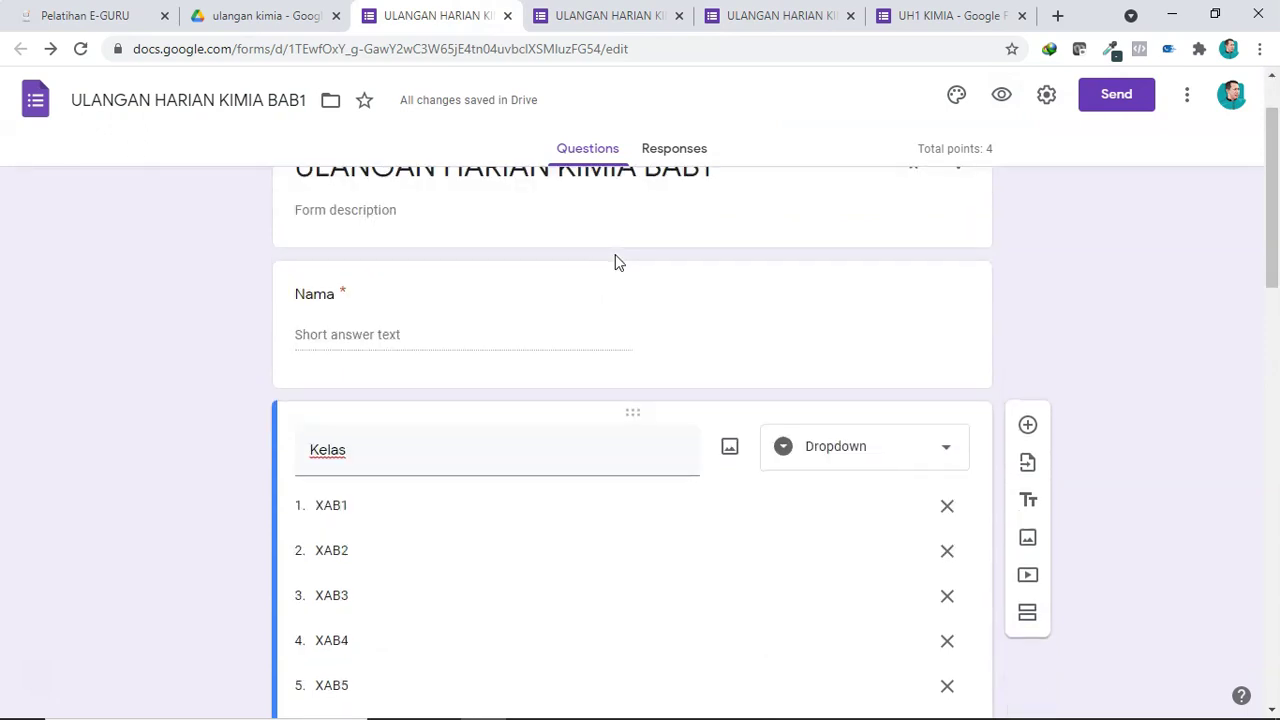
scroll(615, 260, up, 2)
scroll(615, 260, down, 1)
scroll(615, 261, down, 4)
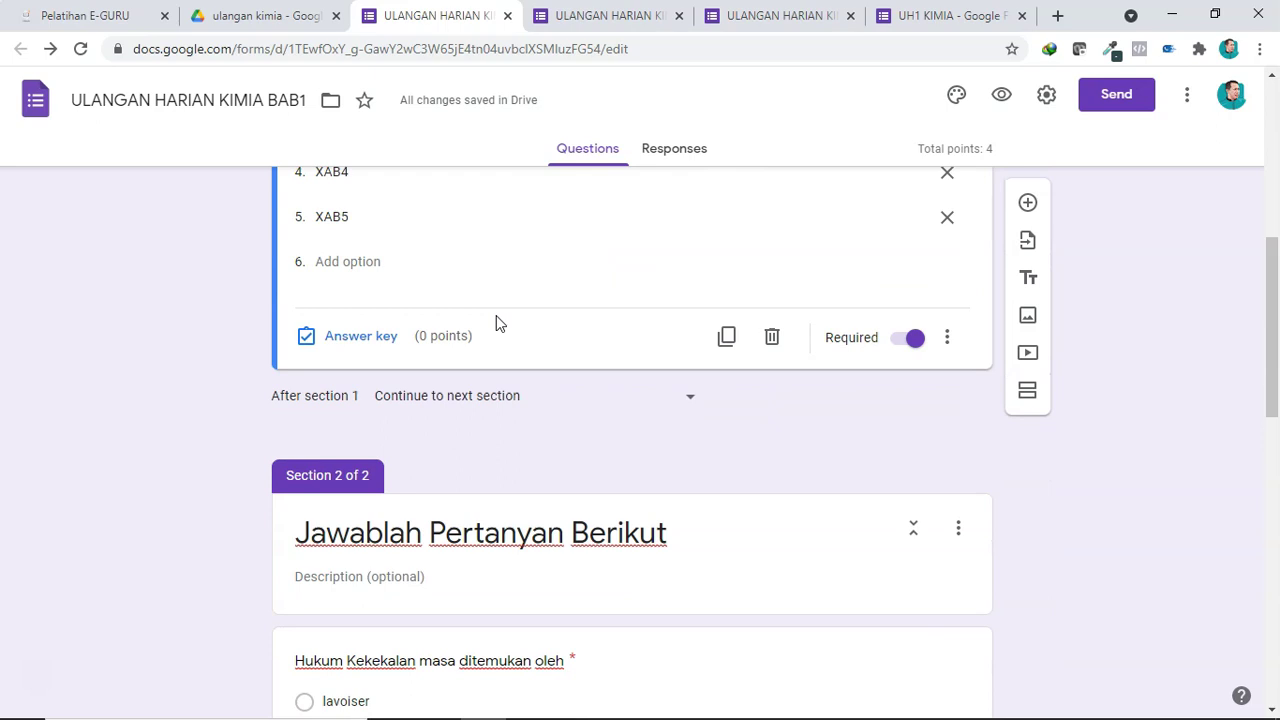
scroll(497, 323, up, 5)
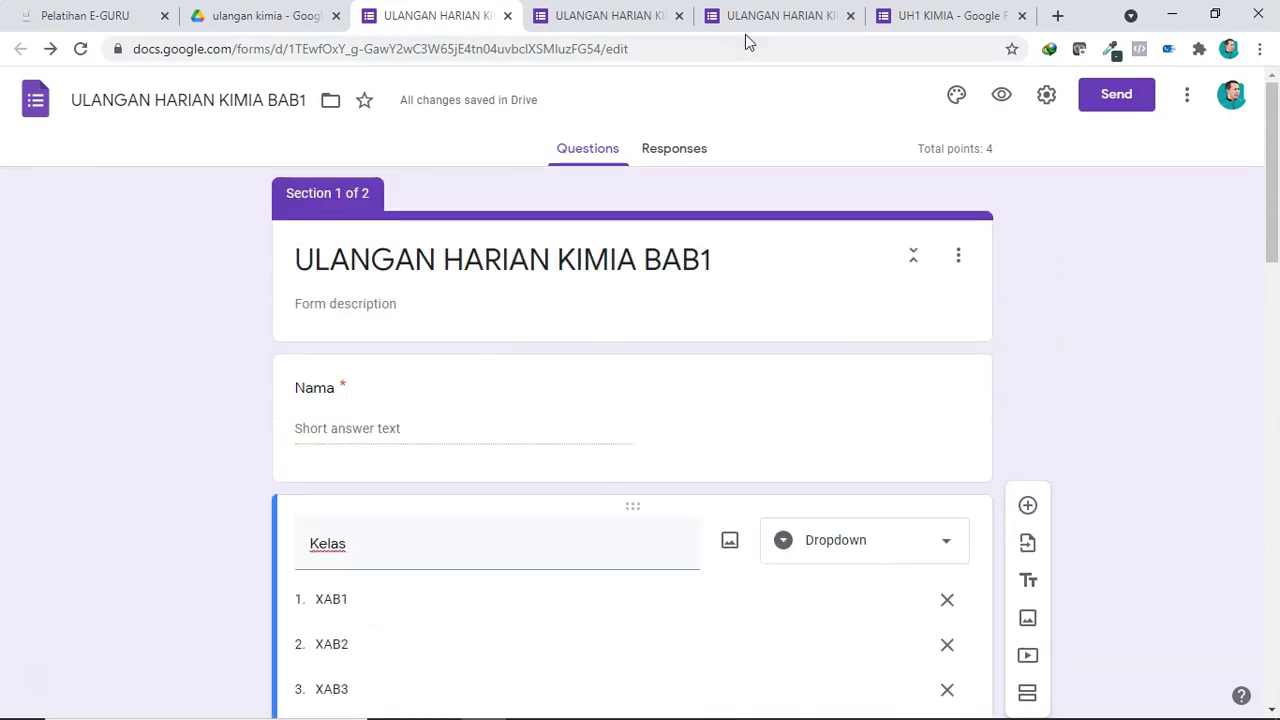
click(765, 16)
scroll(453, 480, up, 5)
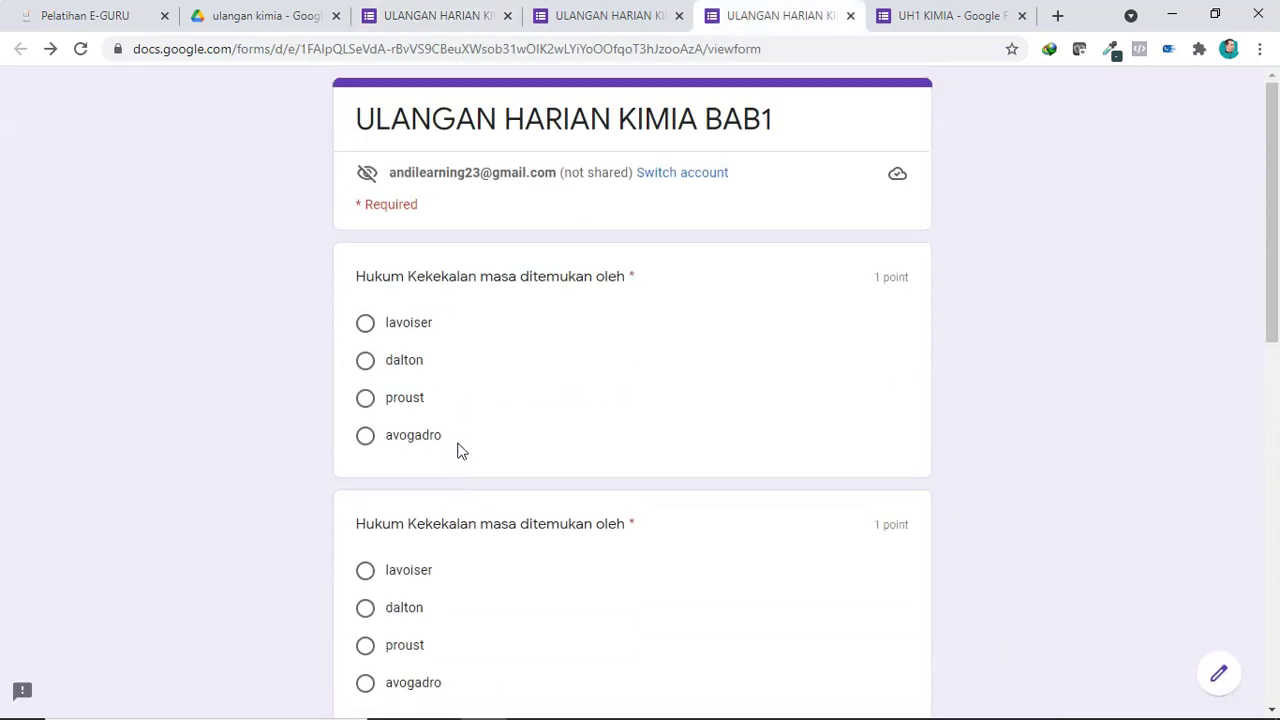
scroll(471, 431, down, 10)
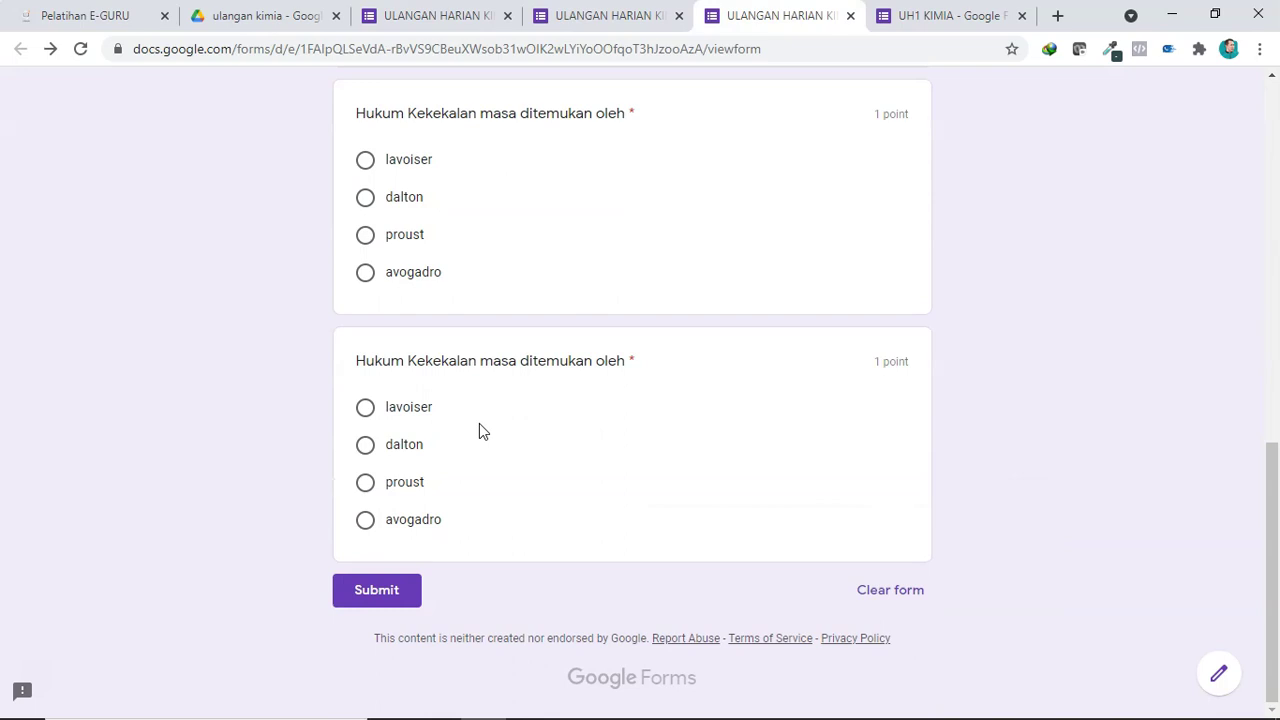
Close both open form previews and return to the editor of "ULANGAN HARIAN KIMIA BAB1"
click(850, 16)
click(608, 16)
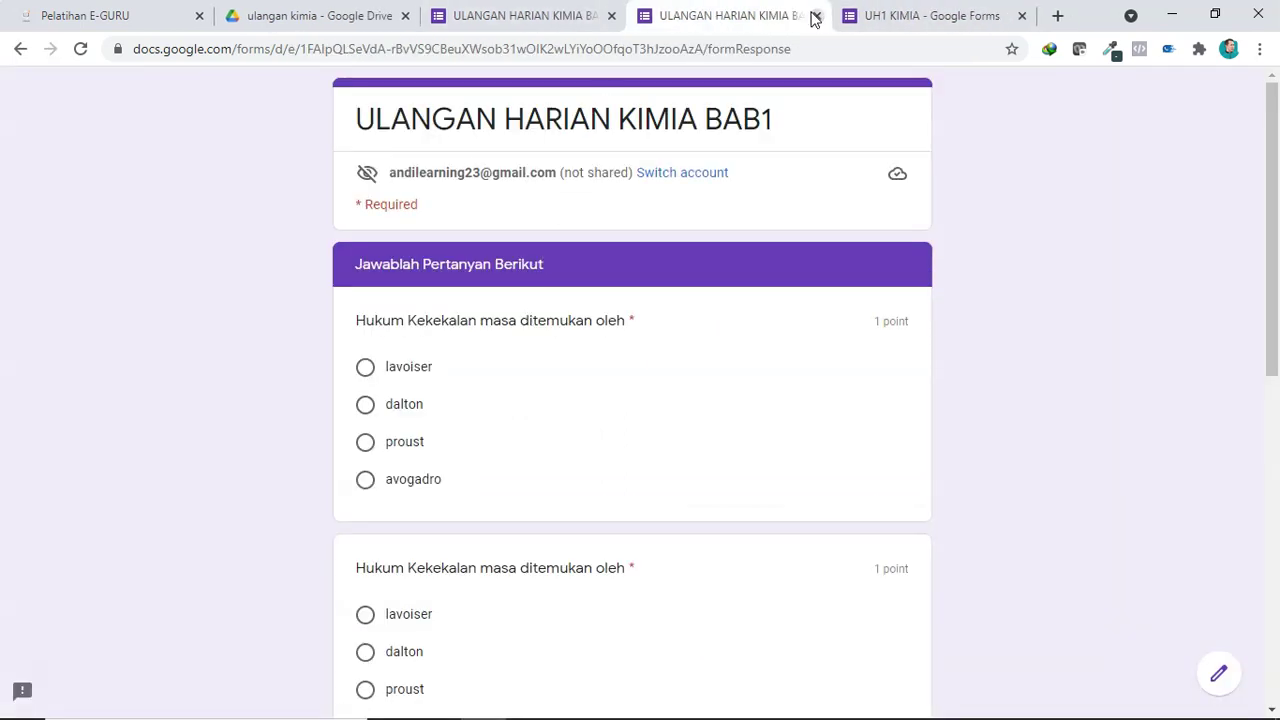
click(811, 15)
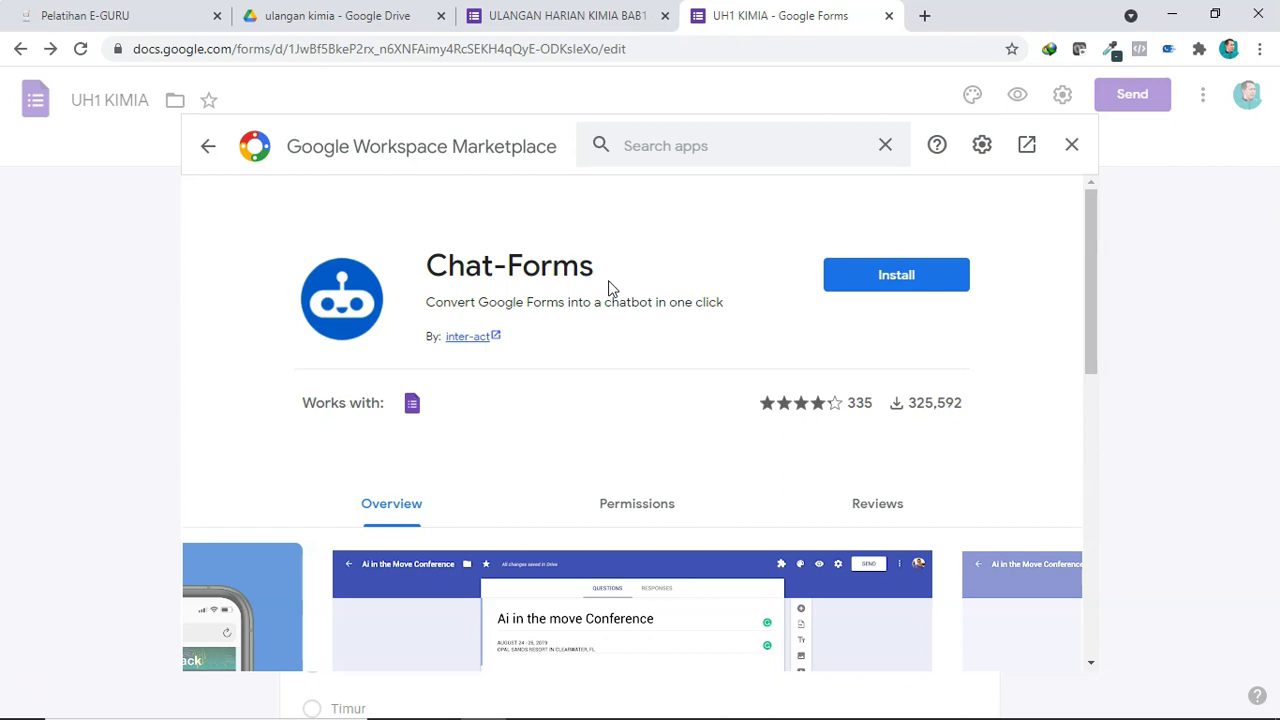
click(529, 27)
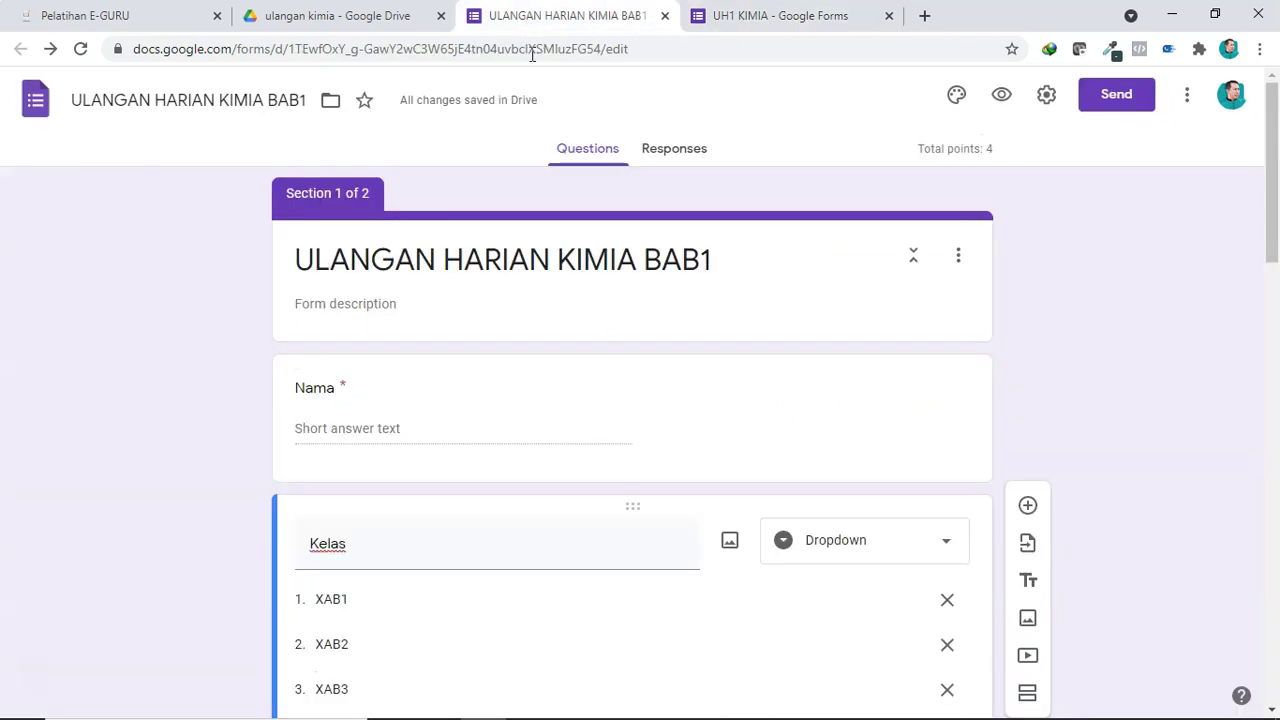
Open the add-ons marketplace from the form, search for "CHAT" and open the Chat-Forms add-on page
right_click(848, 106)
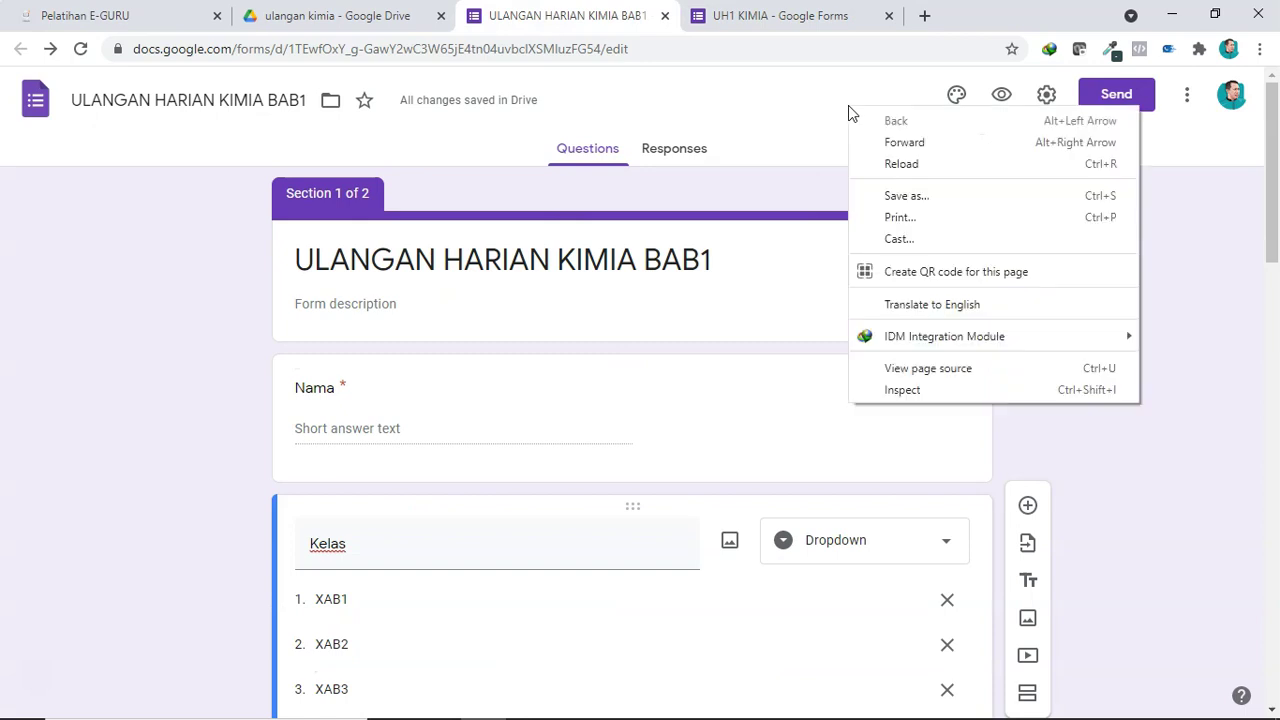
click(1193, 116)
click(1190, 108)
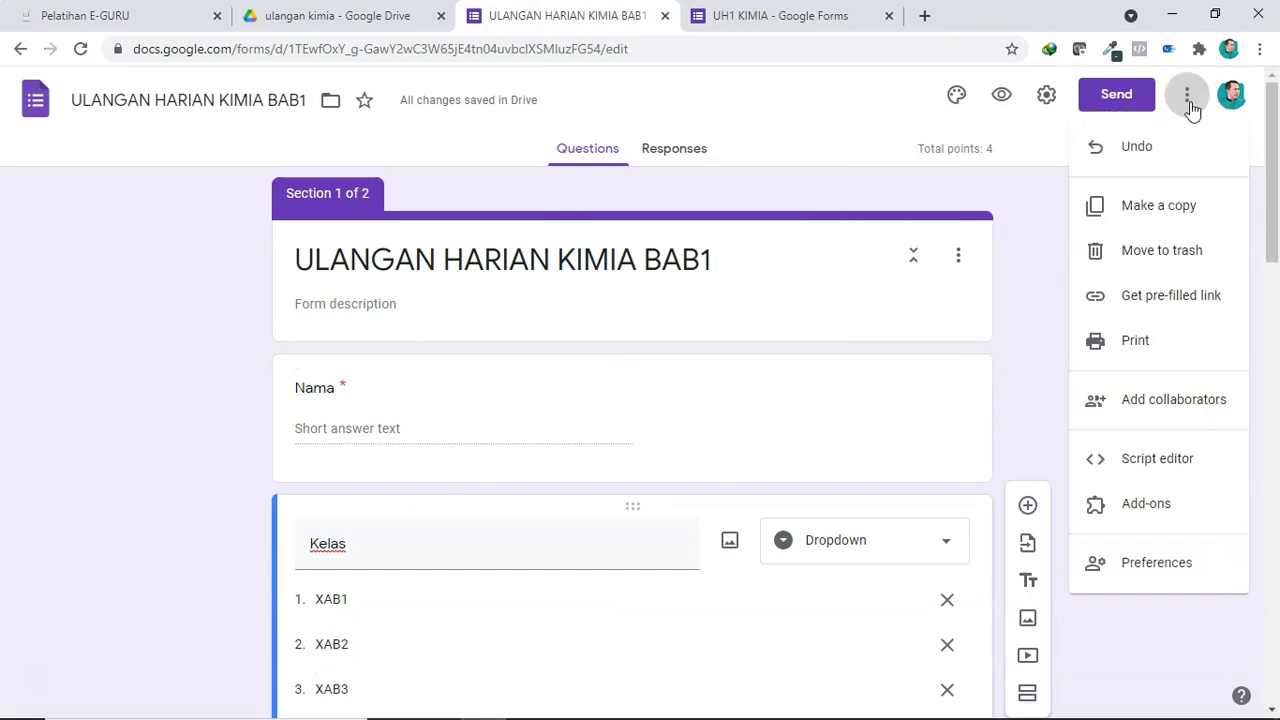
click(1145, 512)
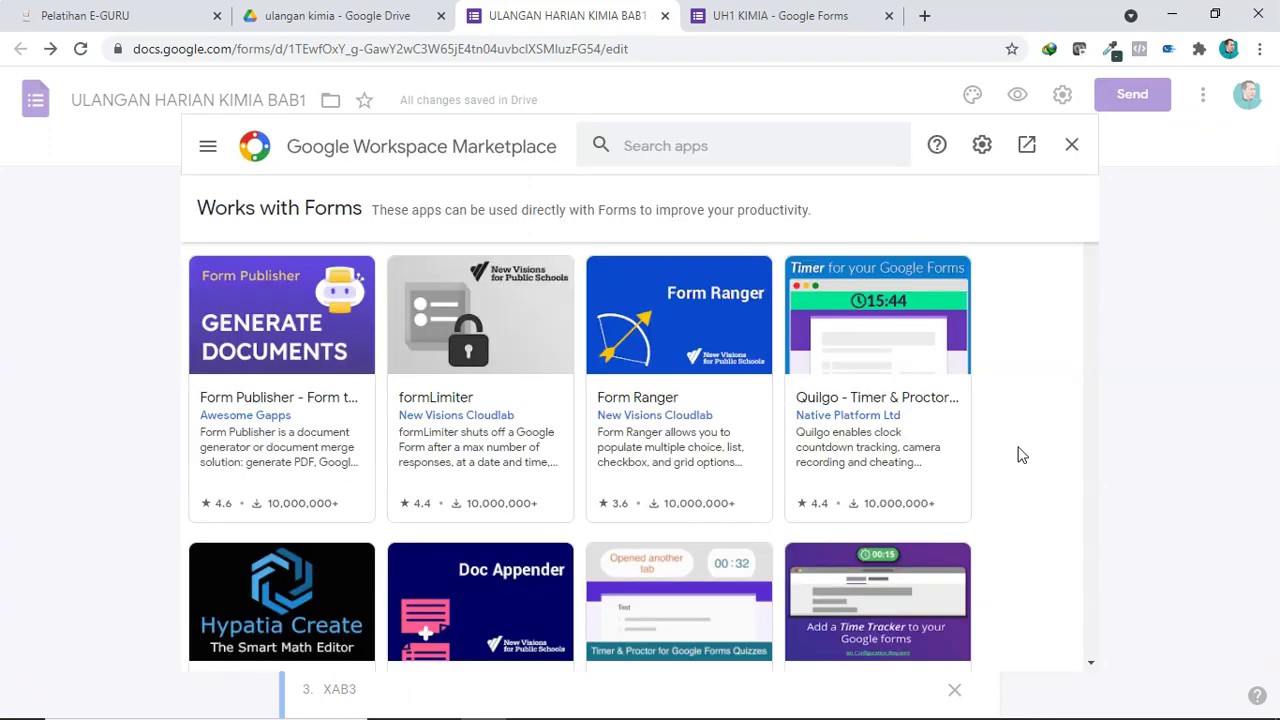
click(689, 152)
text(CHAT)
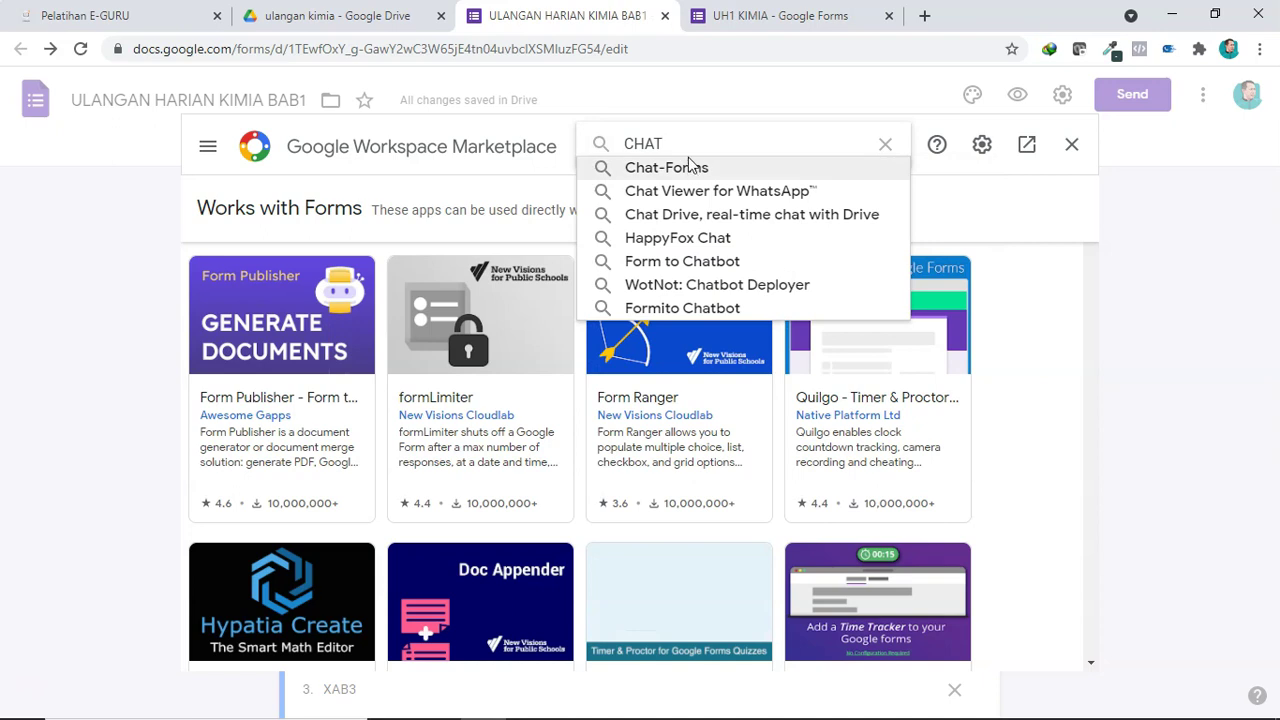
click(688, 166)
click(317, 394)
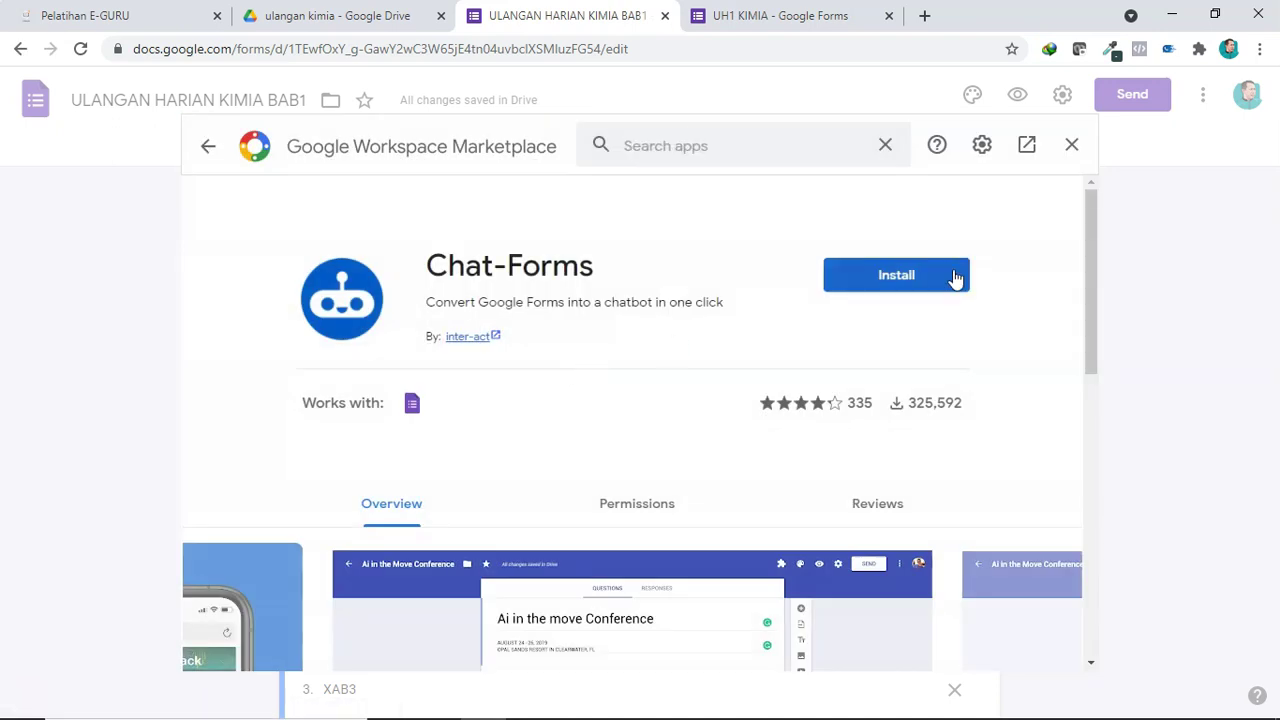
Install the Chat-Forms add-on with the listed Google account, allow its permissions and close the marketplace
click(957, 279)
click(762, 503)
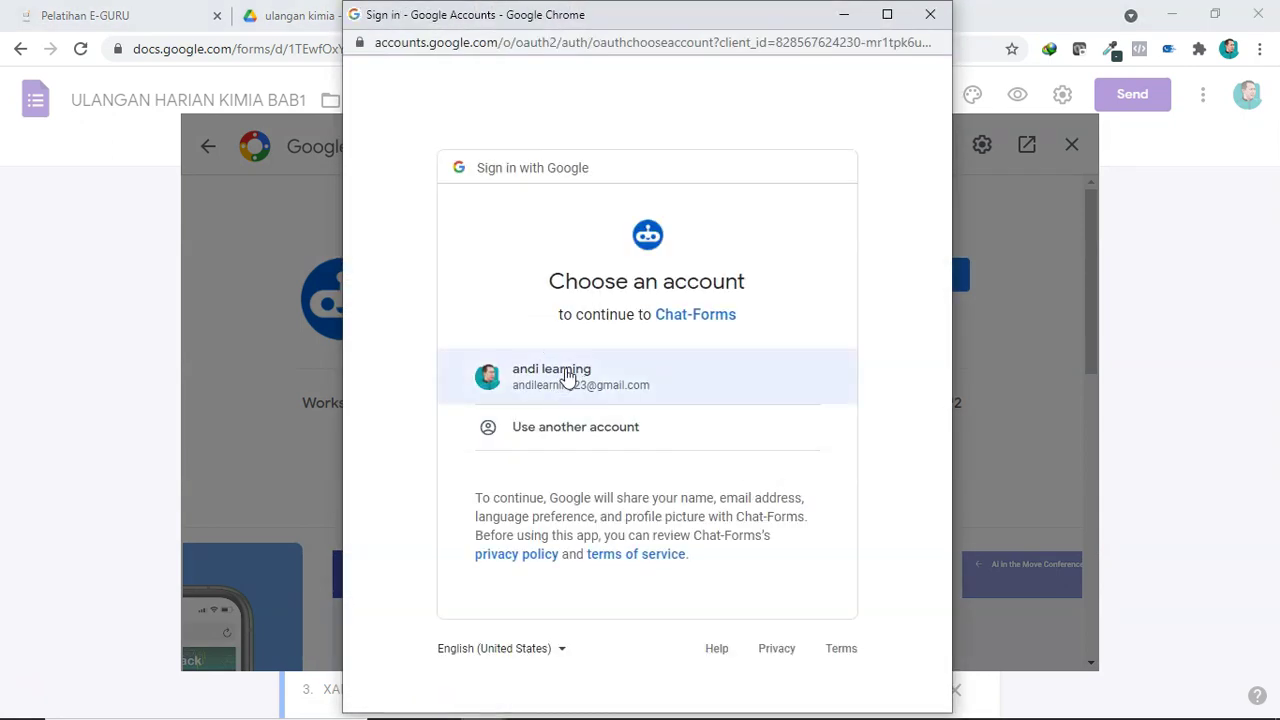
click(566, 375)
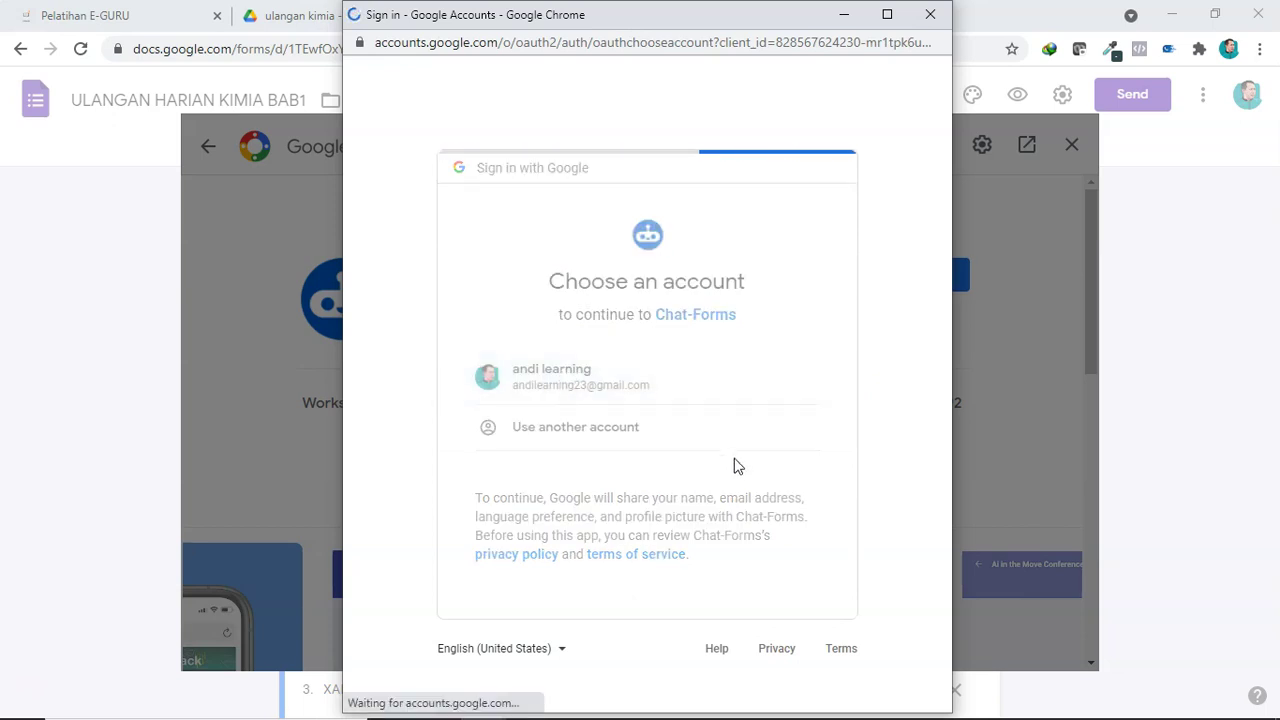
scroll(745, 473, down, 5)
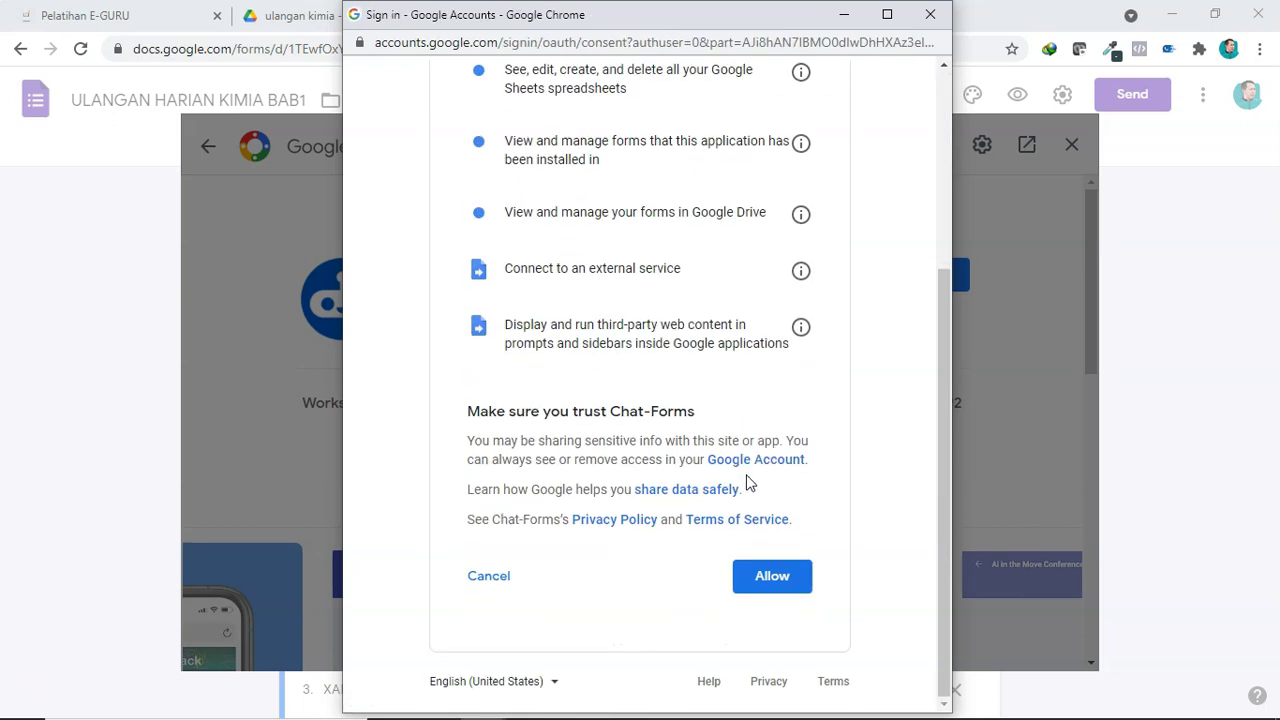
click(775, 578)
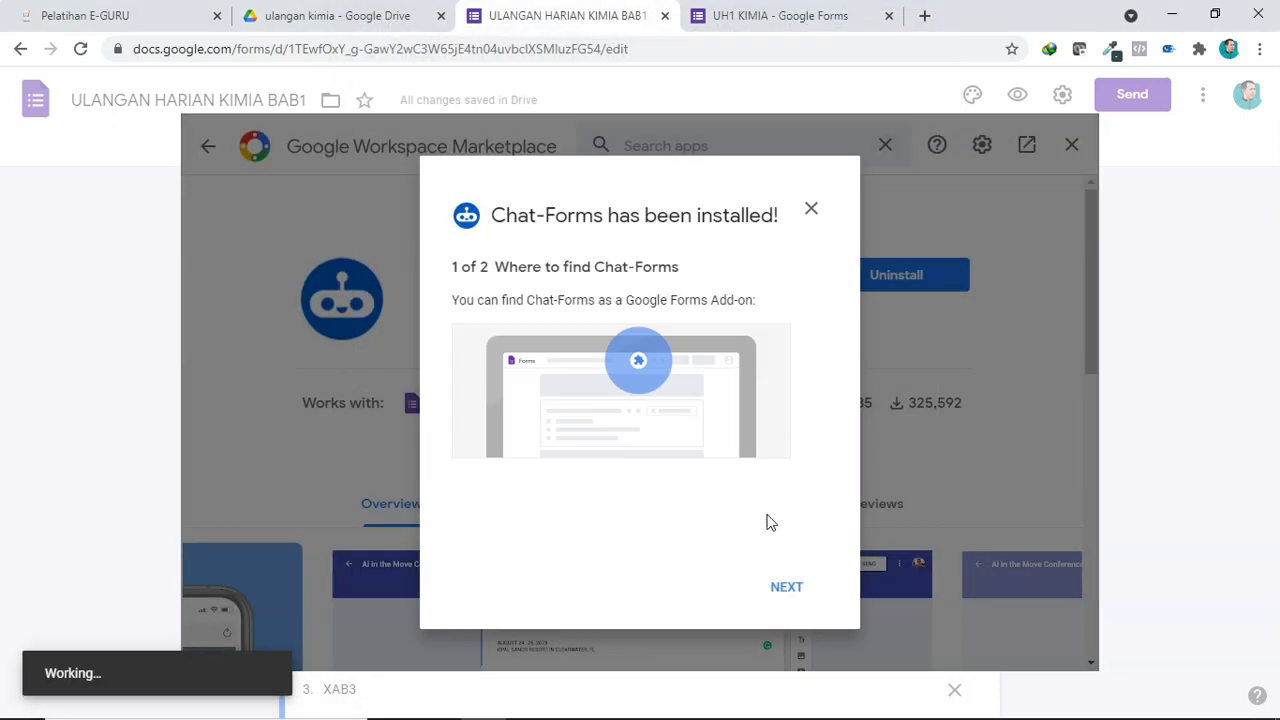
click(786, 587)
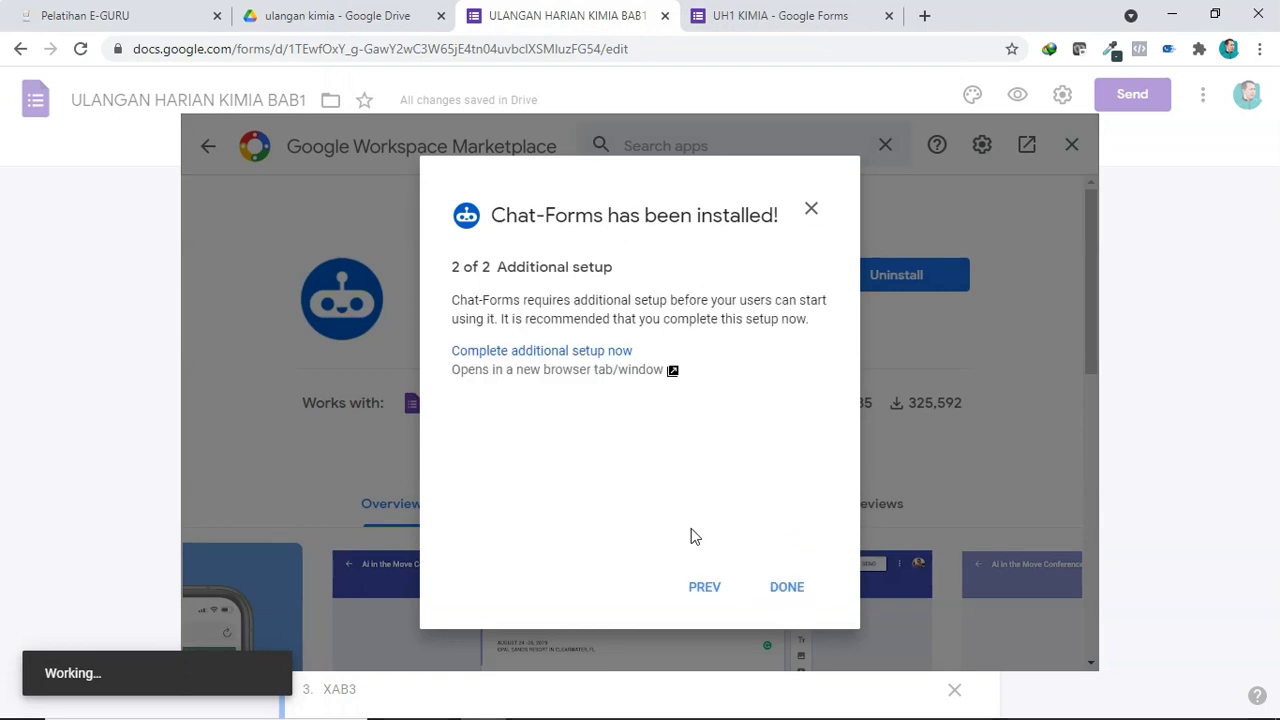
click(810, 212)
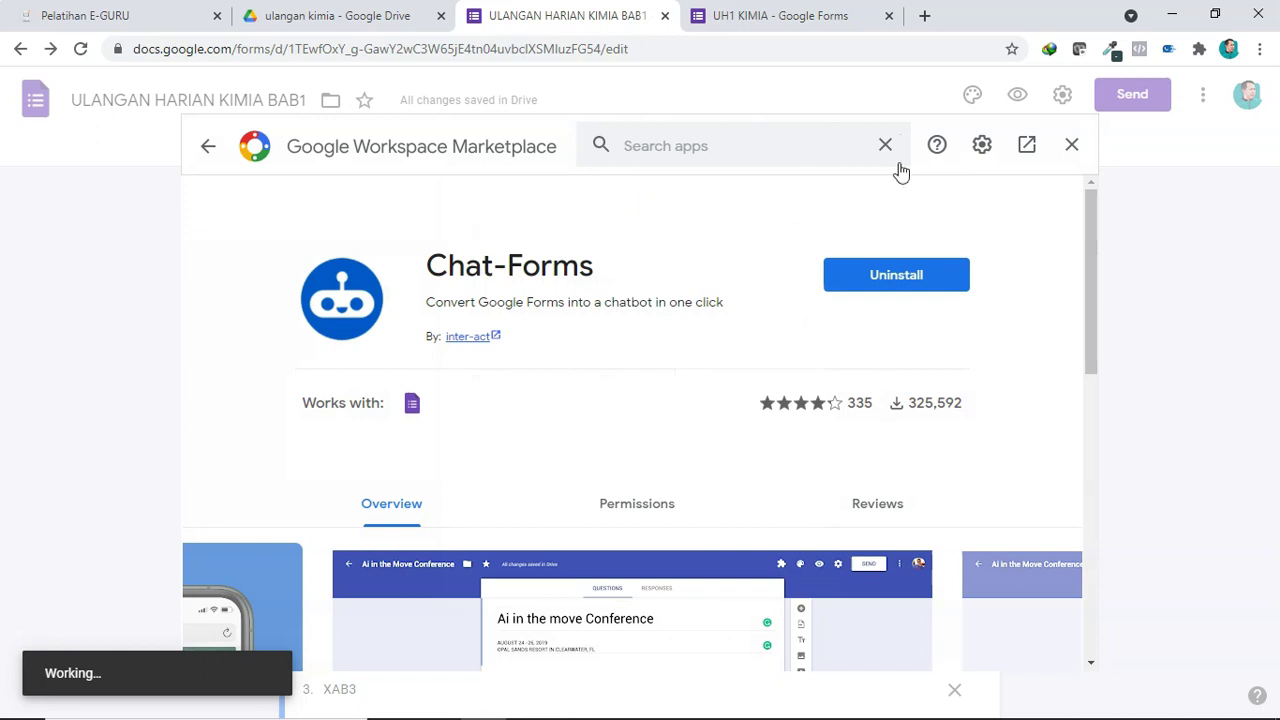
click(1071, 150)
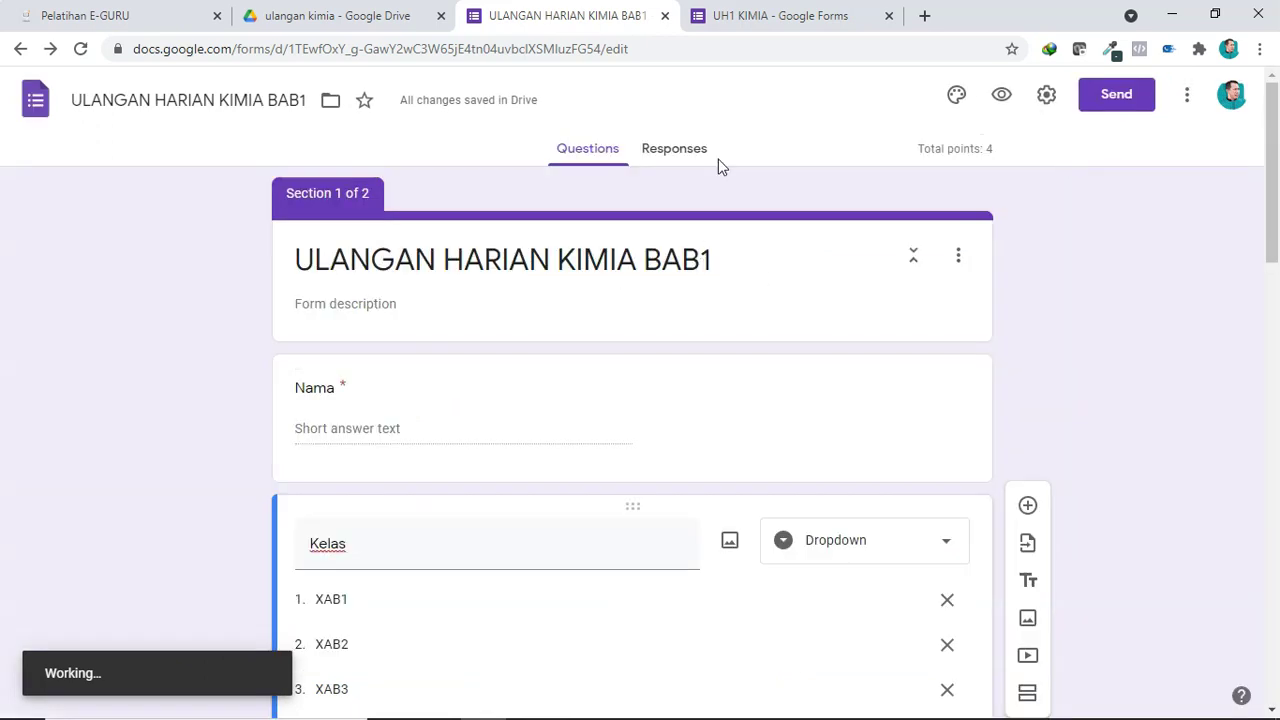
Reload the form editor and open the Chat-Forms add-on
click(691, 40)
key(Return)
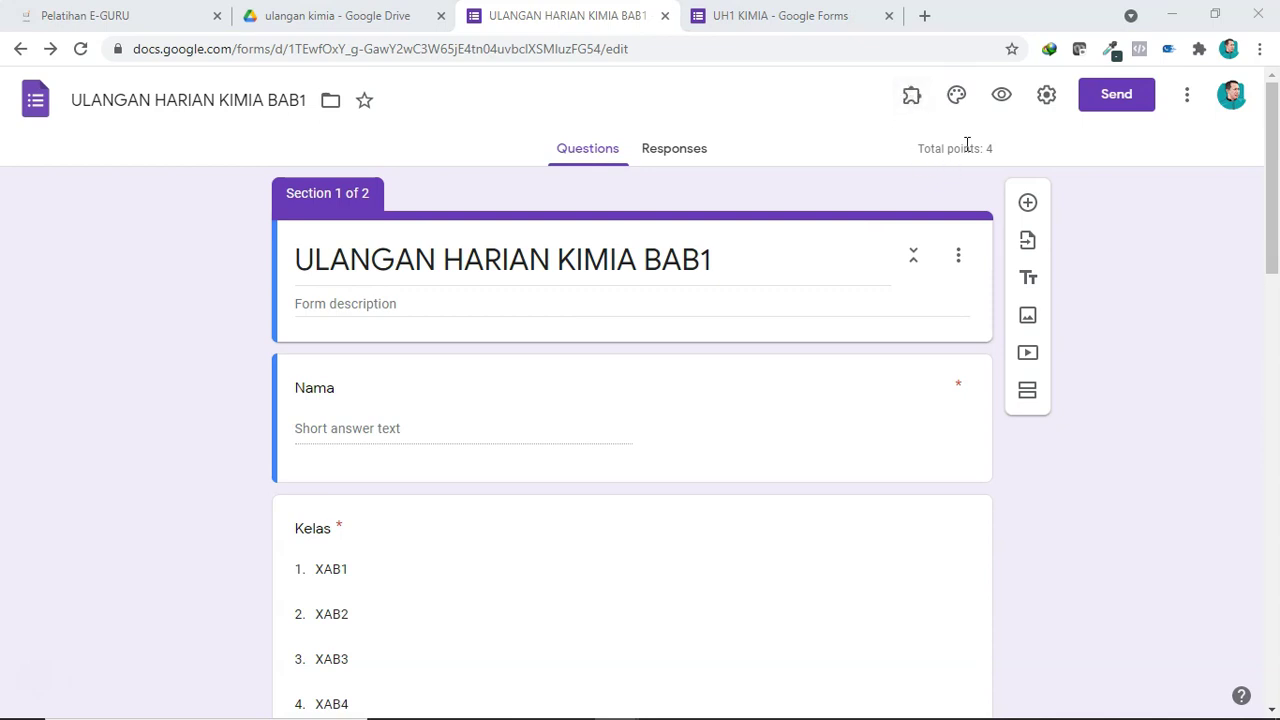
click(914, 100)
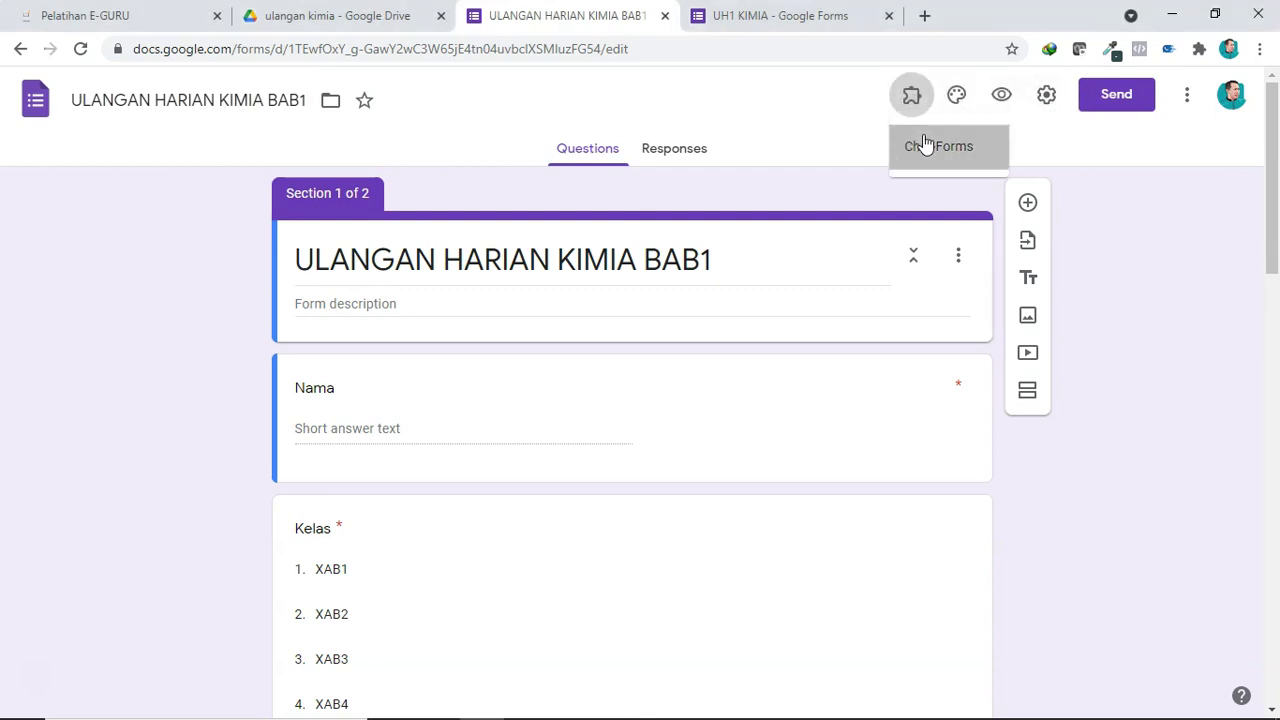
click(923, 140)
click(623, 189)
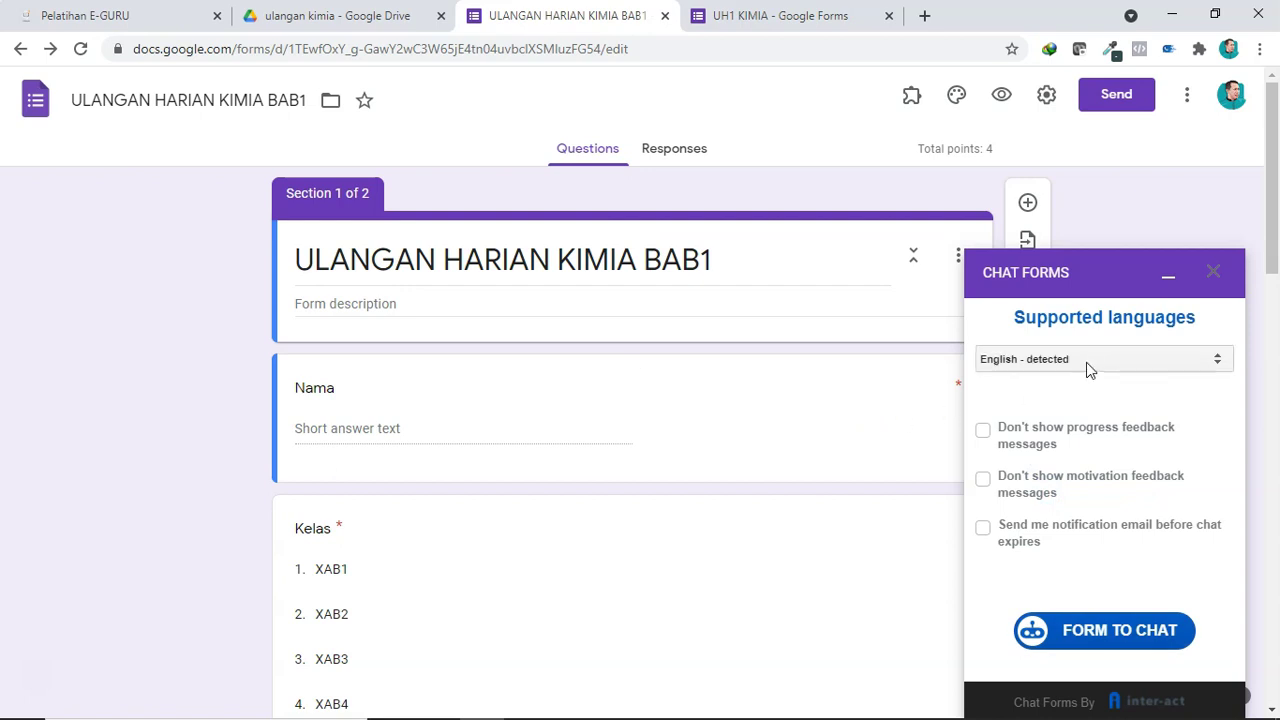
Set the Chat-Forms language to Indonesian and convert the form to a chat
click(1105, 362)
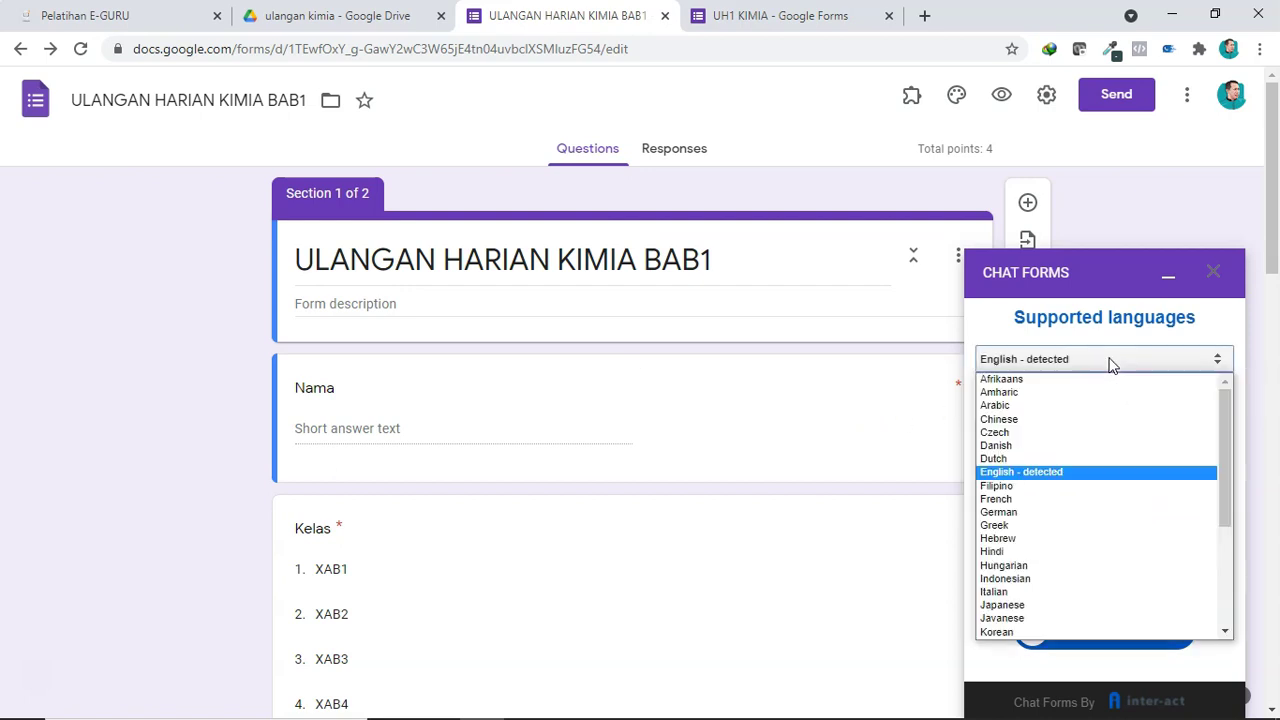
click(1045, 580)
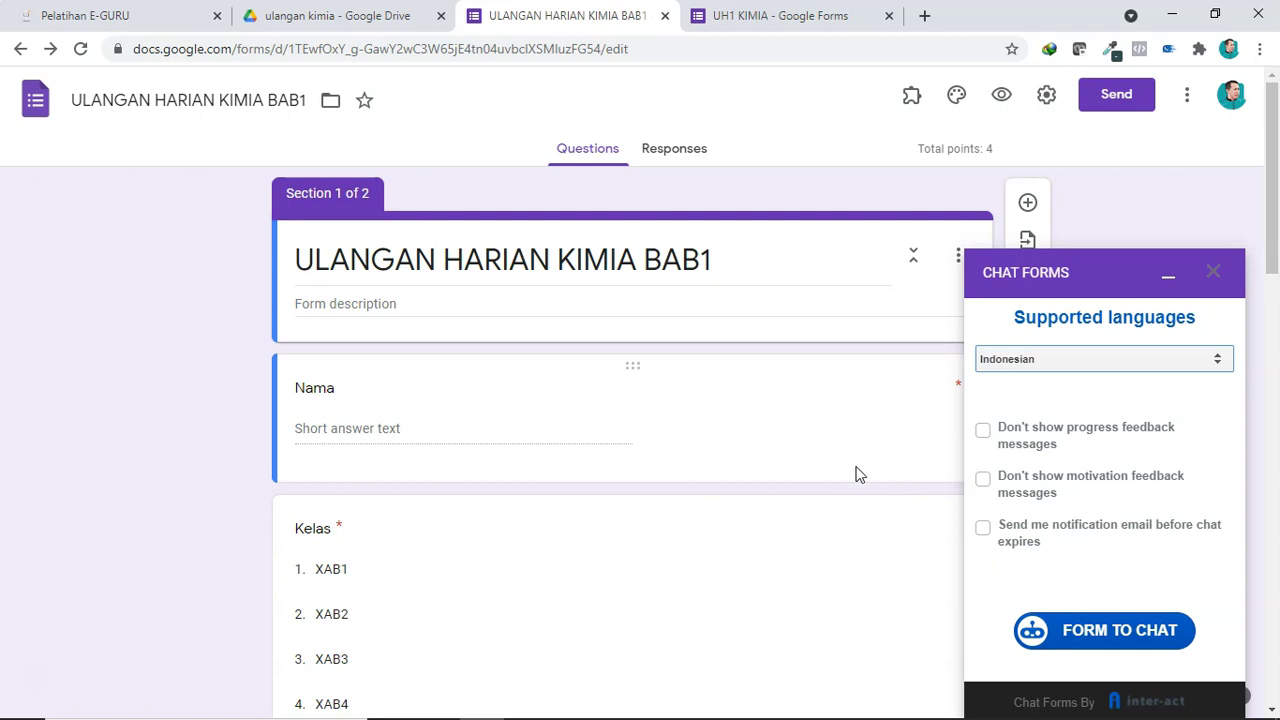
click(1080, 633)
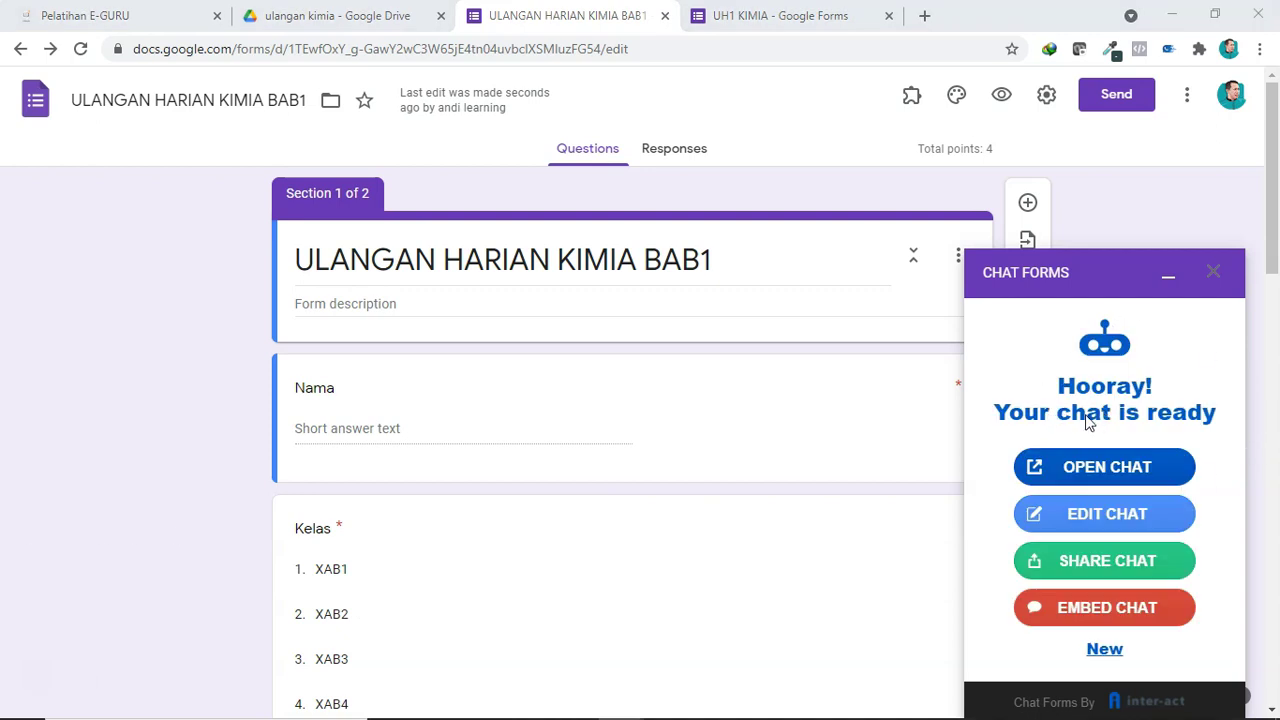
Open the generated chat, start it with "Memulai", enter a student name under "Nama" and choose XAB3 as "Kelas"
right_click(1105, 469)
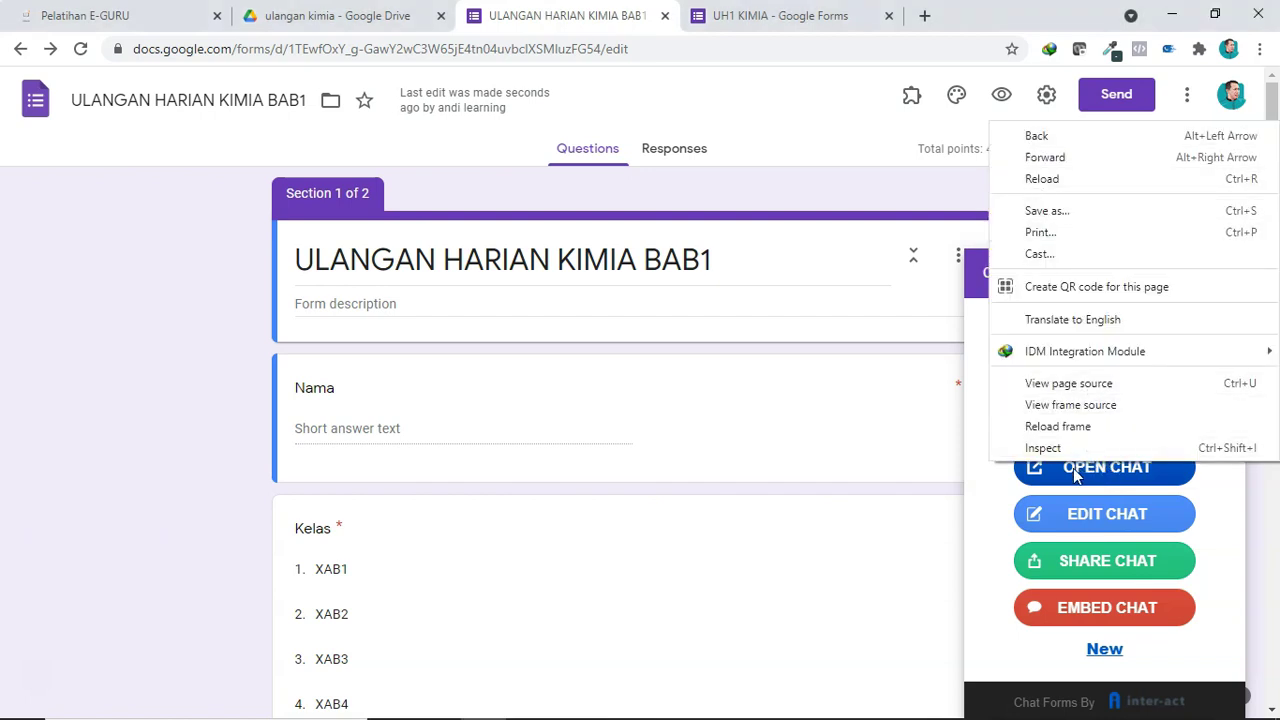
click(1076, 472)
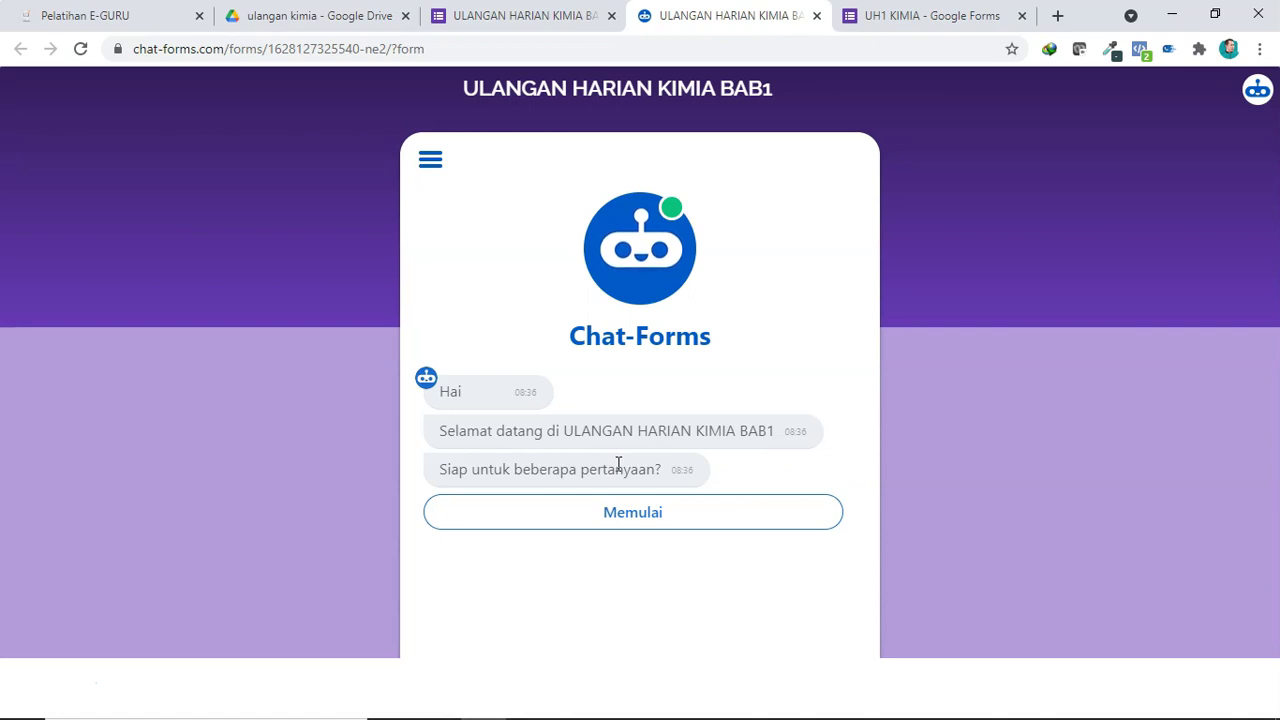
click(627, 516)
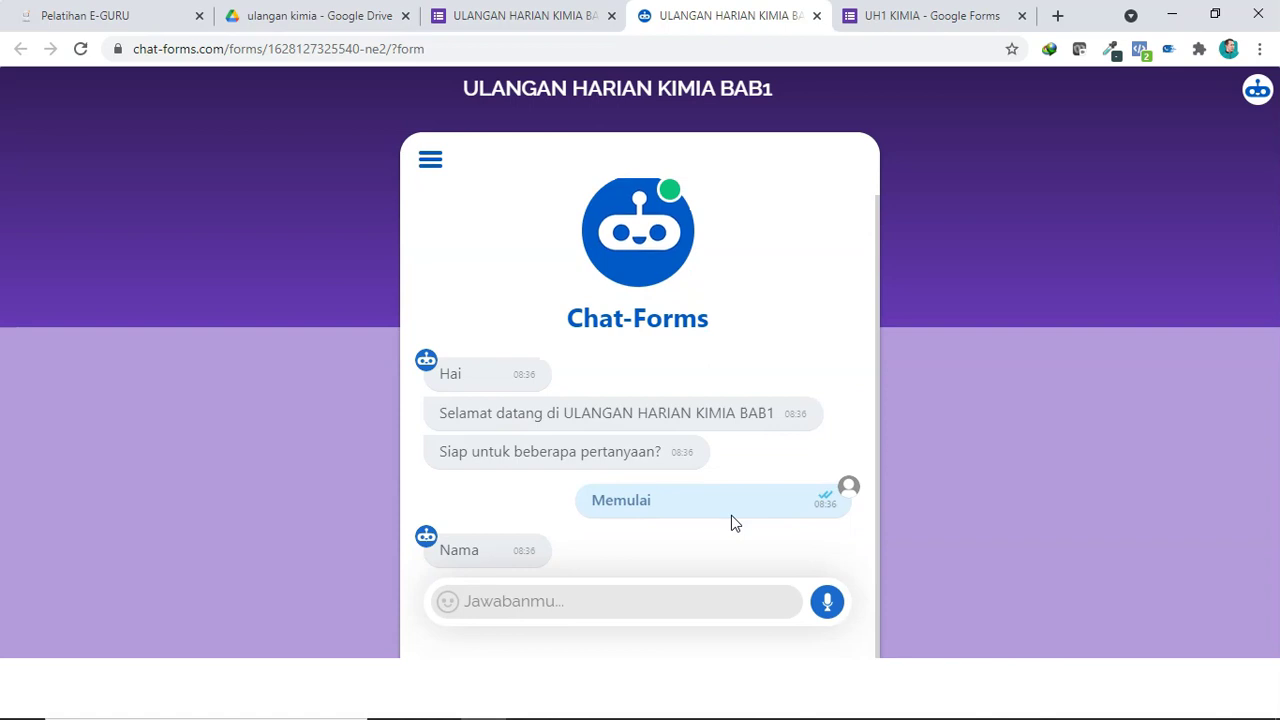
text(SOFYAN)
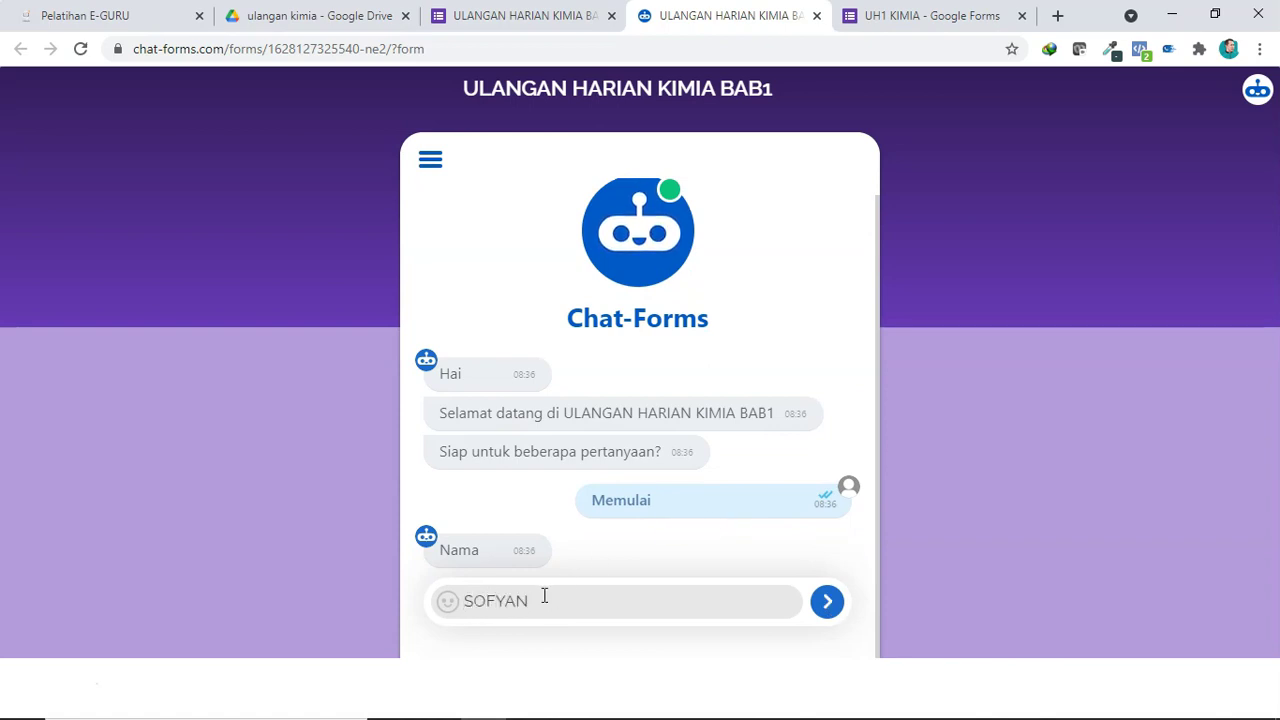
click(814, 604)
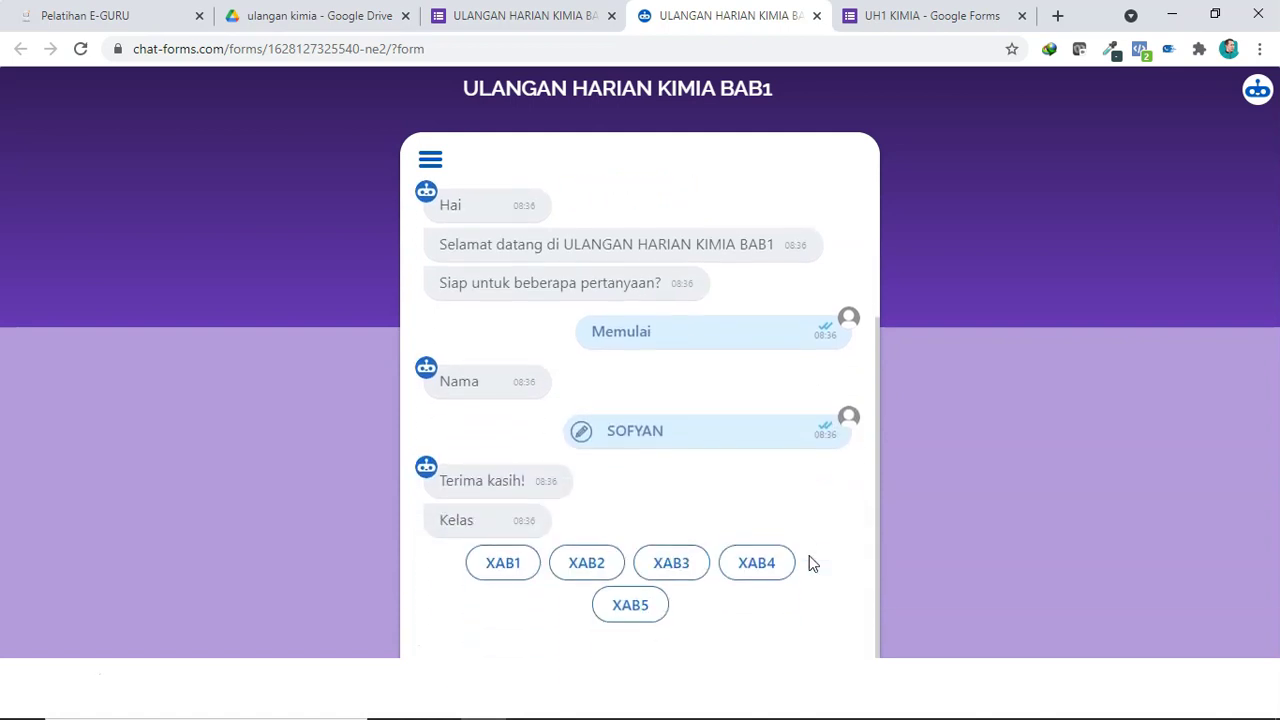
click(667, 568)
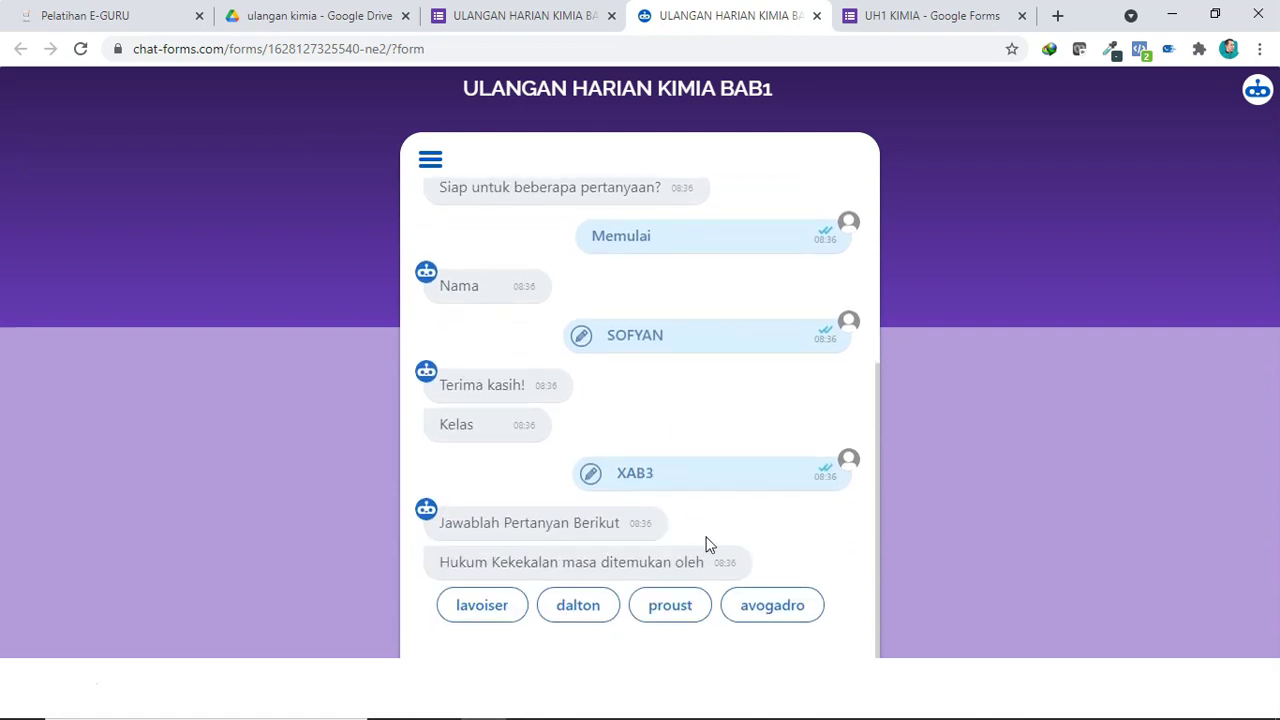
Answer the four chat questions with lavoiser, proust, avogadro and lavoiser, submit the responses and review the conversation
click(490, 606)
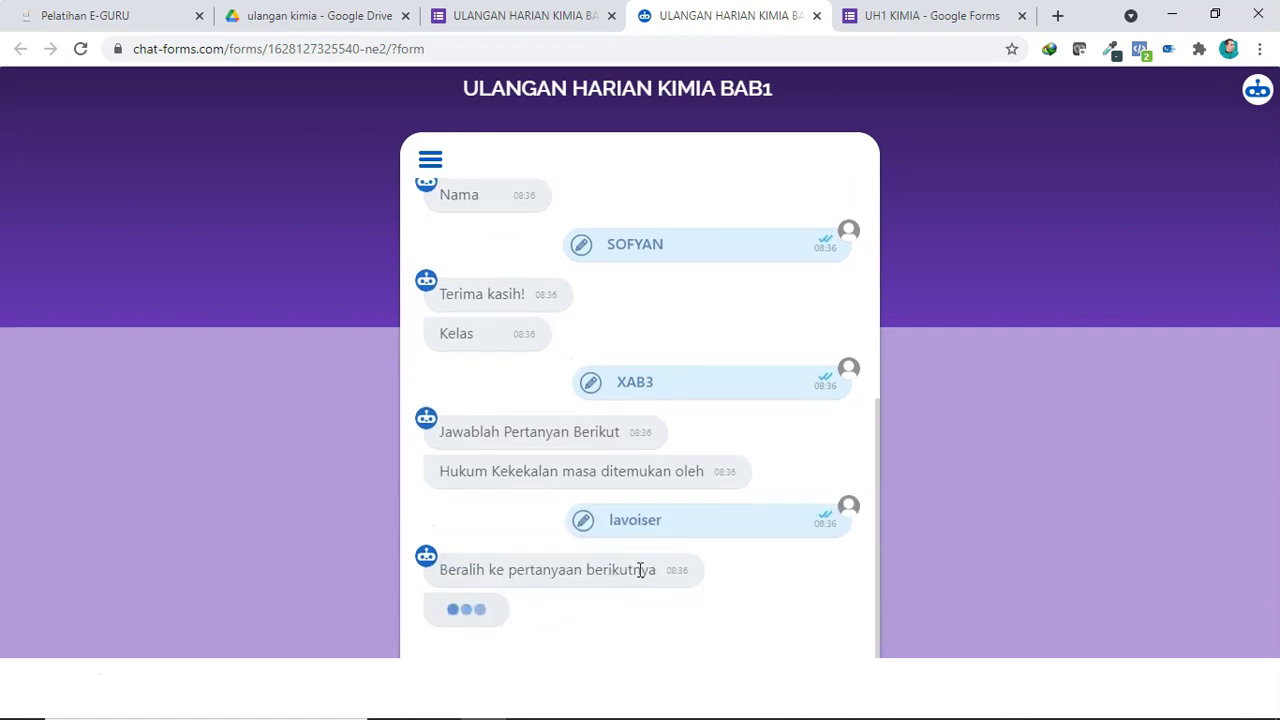
click(660, 605)
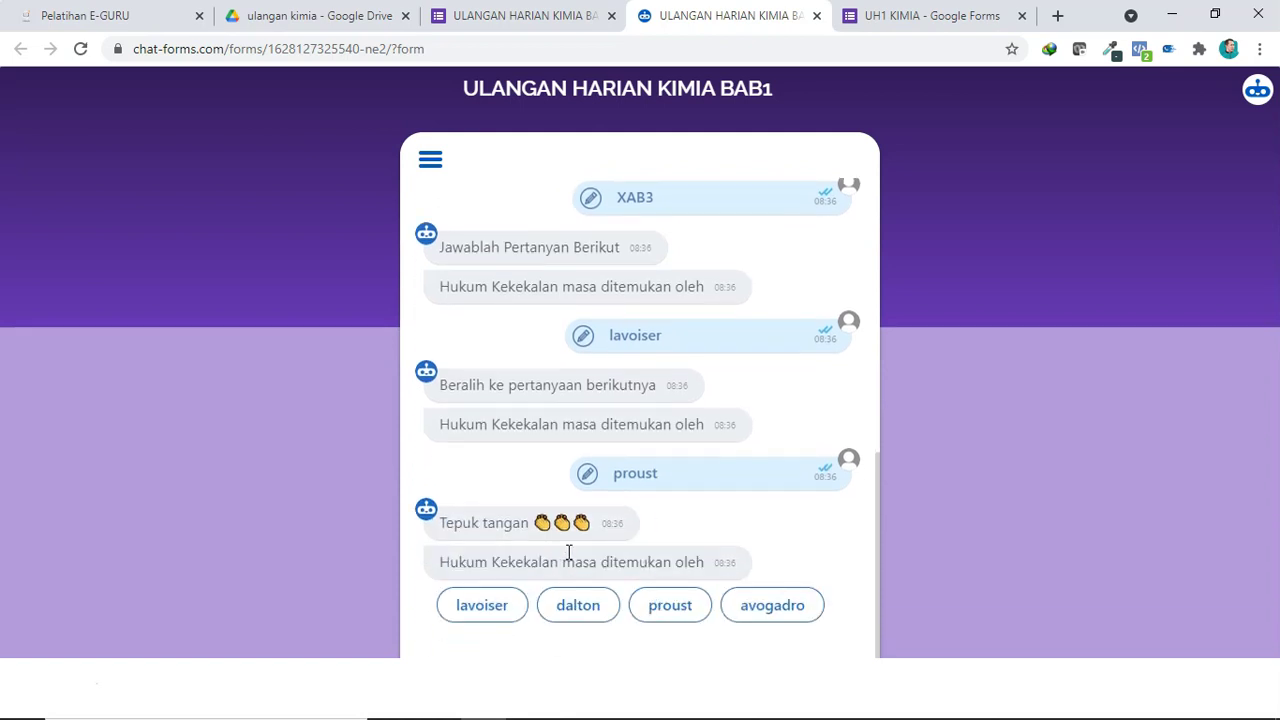
click(737, 611)
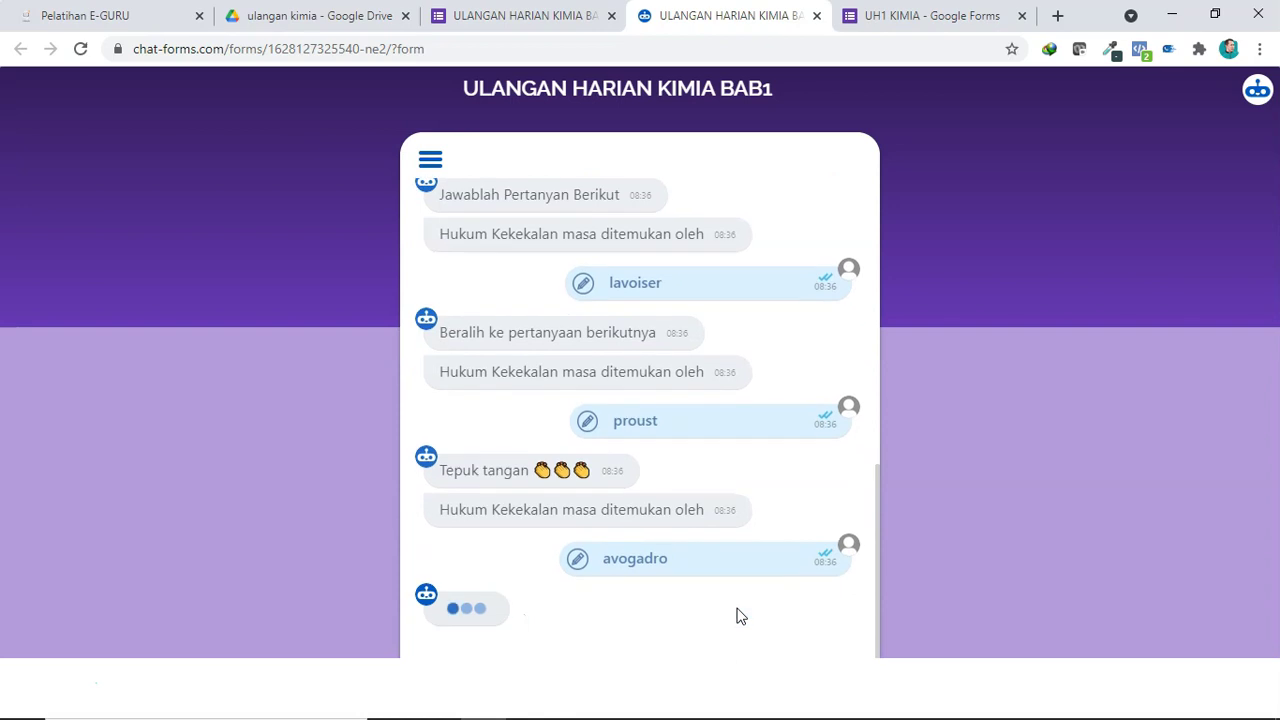
click(494, 607)
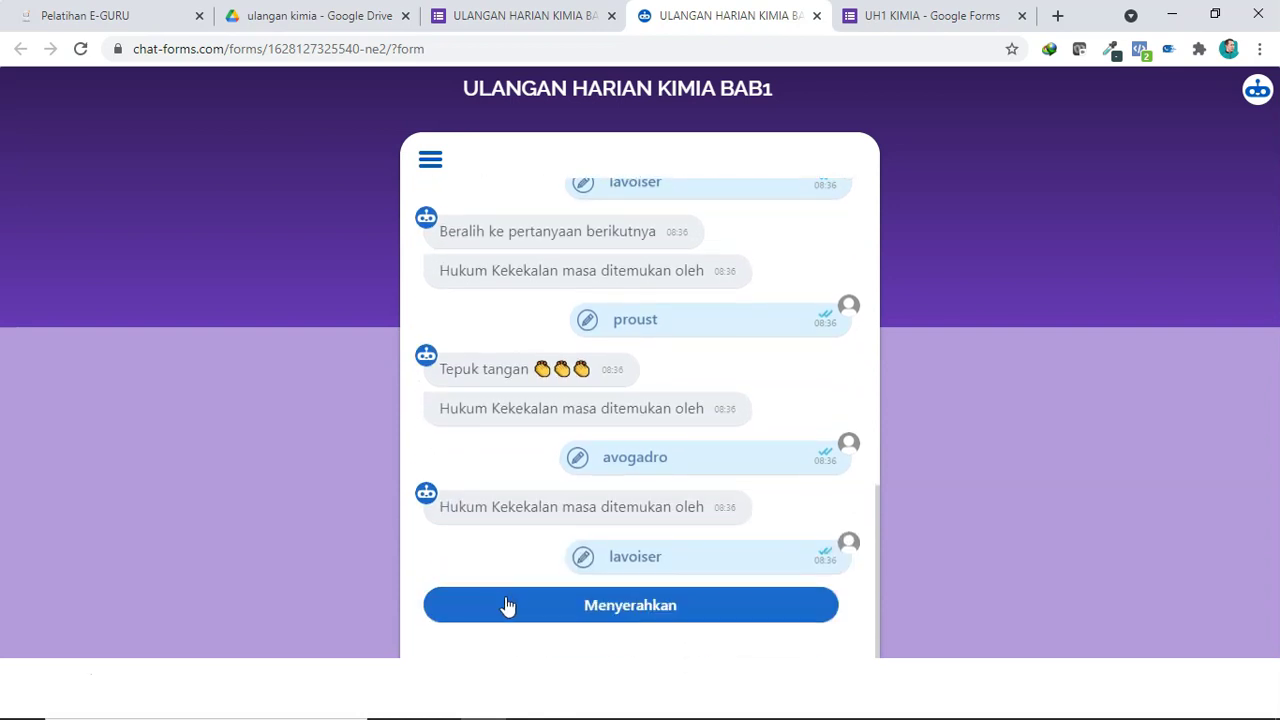
click(597, 607)
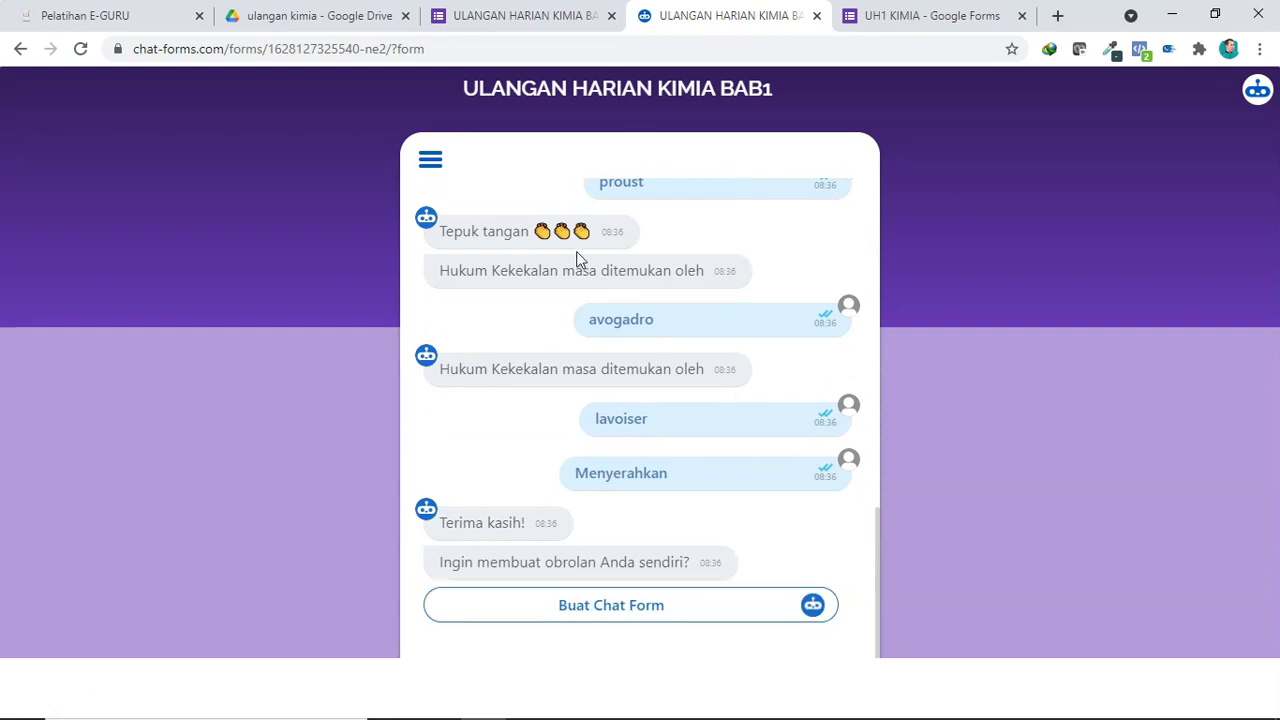
scroll(600, 325, up, 10)
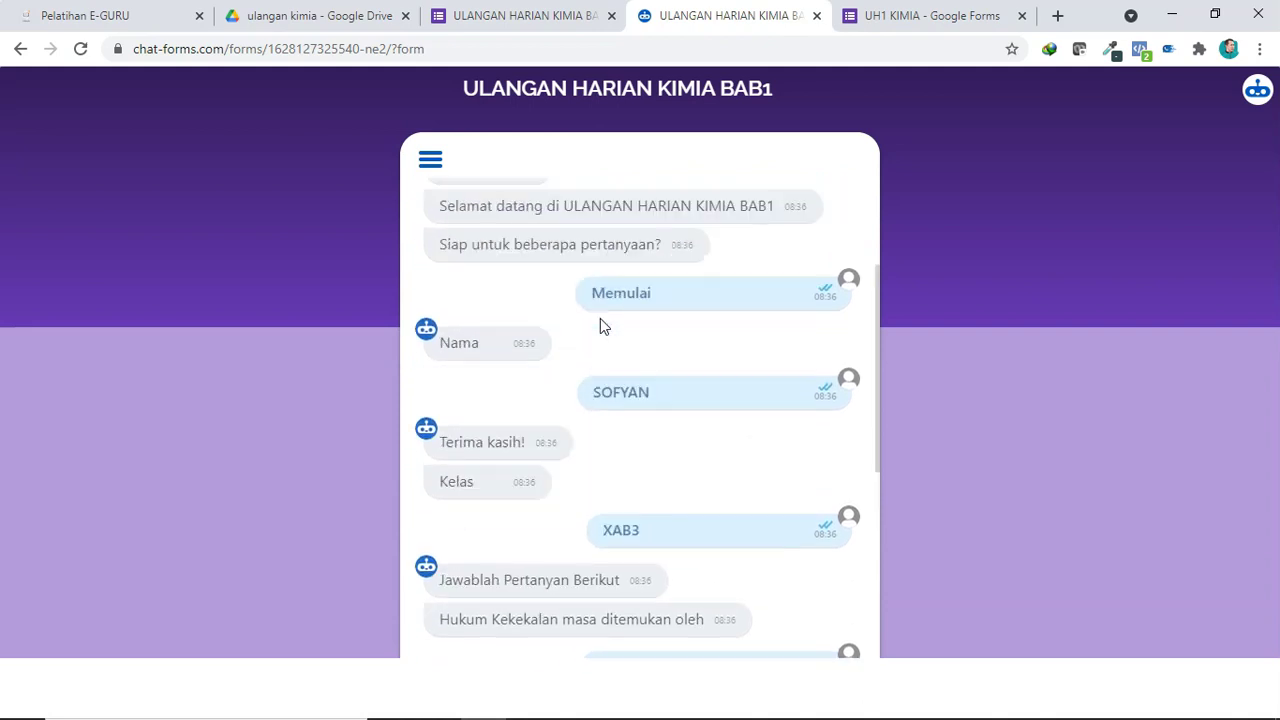
scroll(600, 325, up, 1)
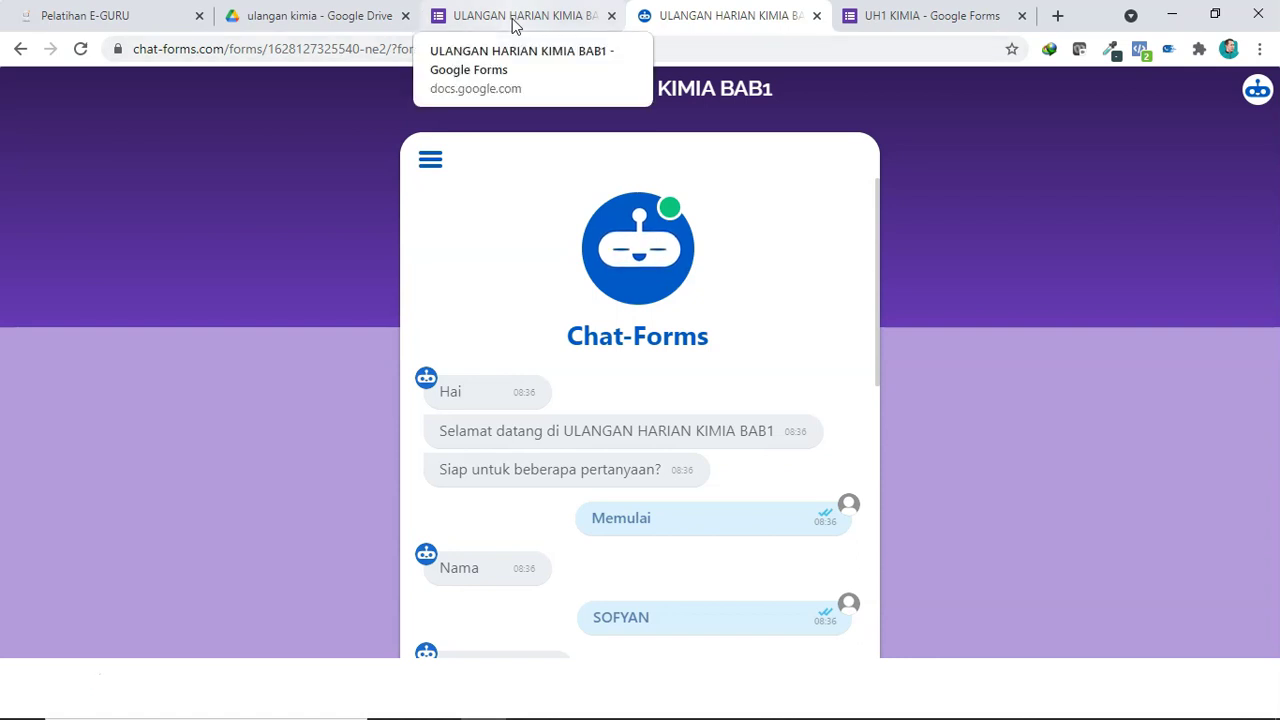
Switch to the UH1 KIMIA form, close its marketplace window and look through the form's questions
click(870, 16)
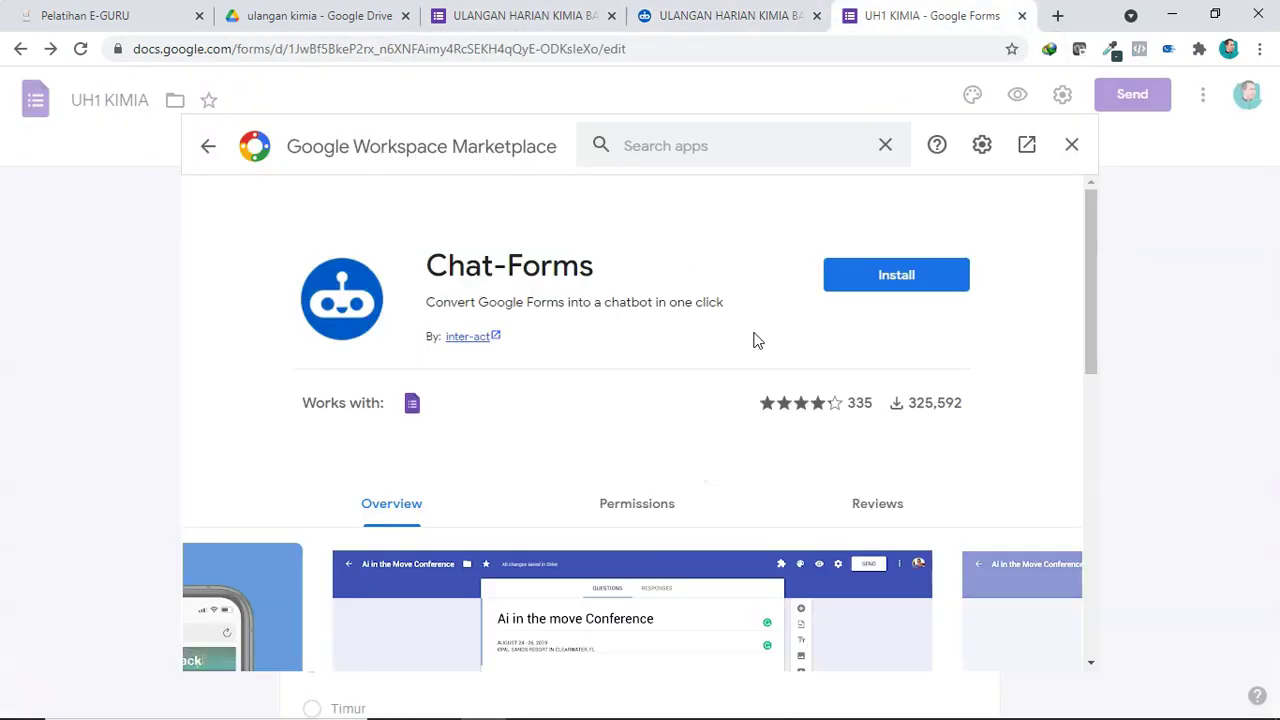
click(1071, 145)
scroll(478, 422, down, 3)
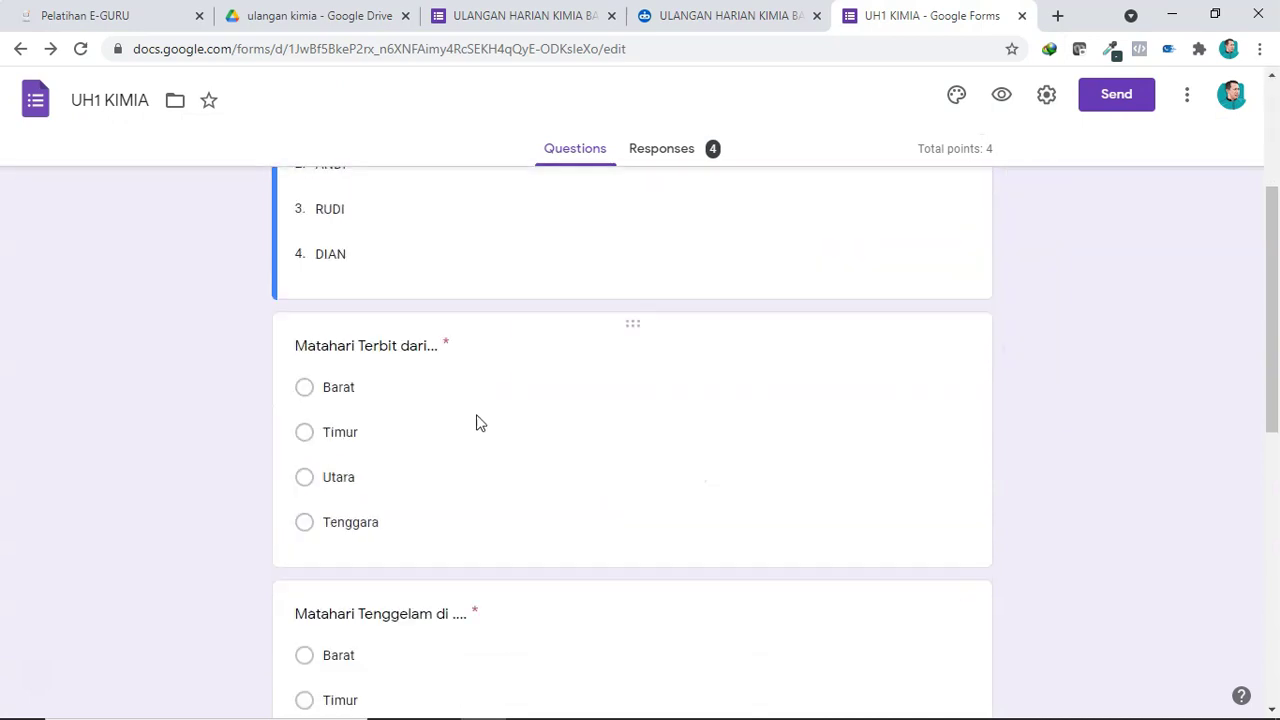
scroll(476, 421, down, 3)
scroll(380, 445, down, 2)
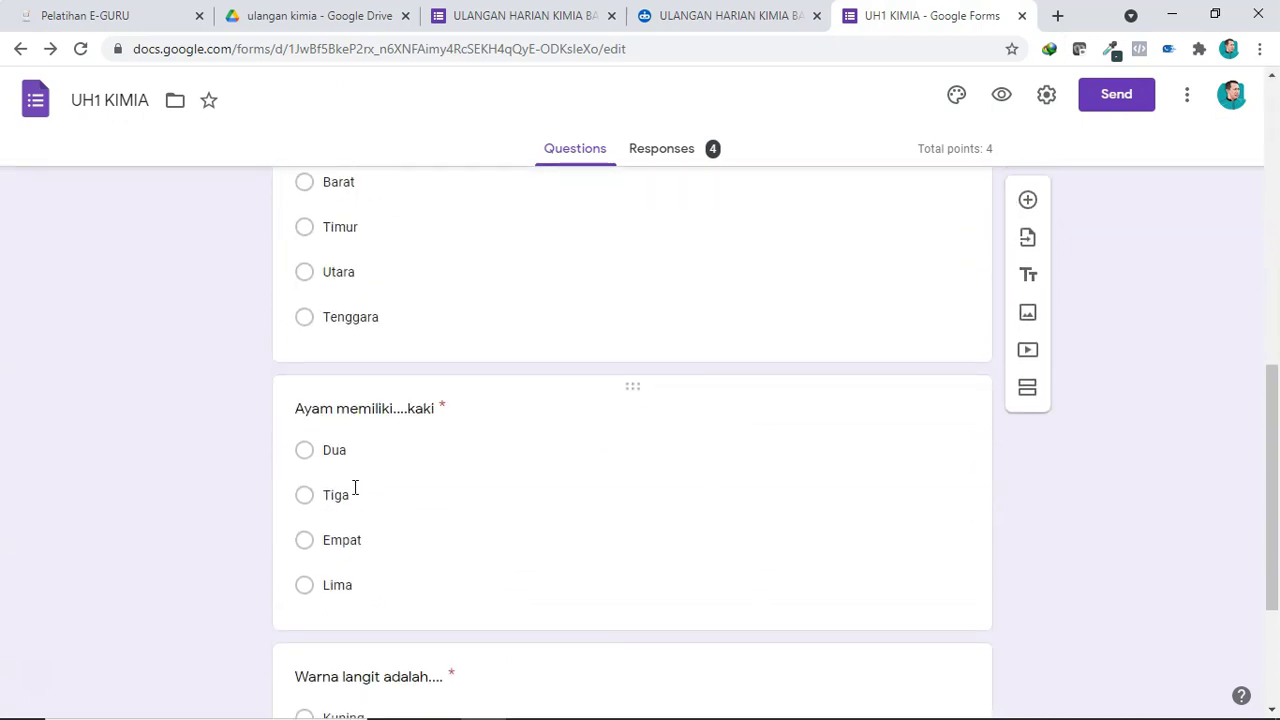
scroll(357, 486, down, 2)
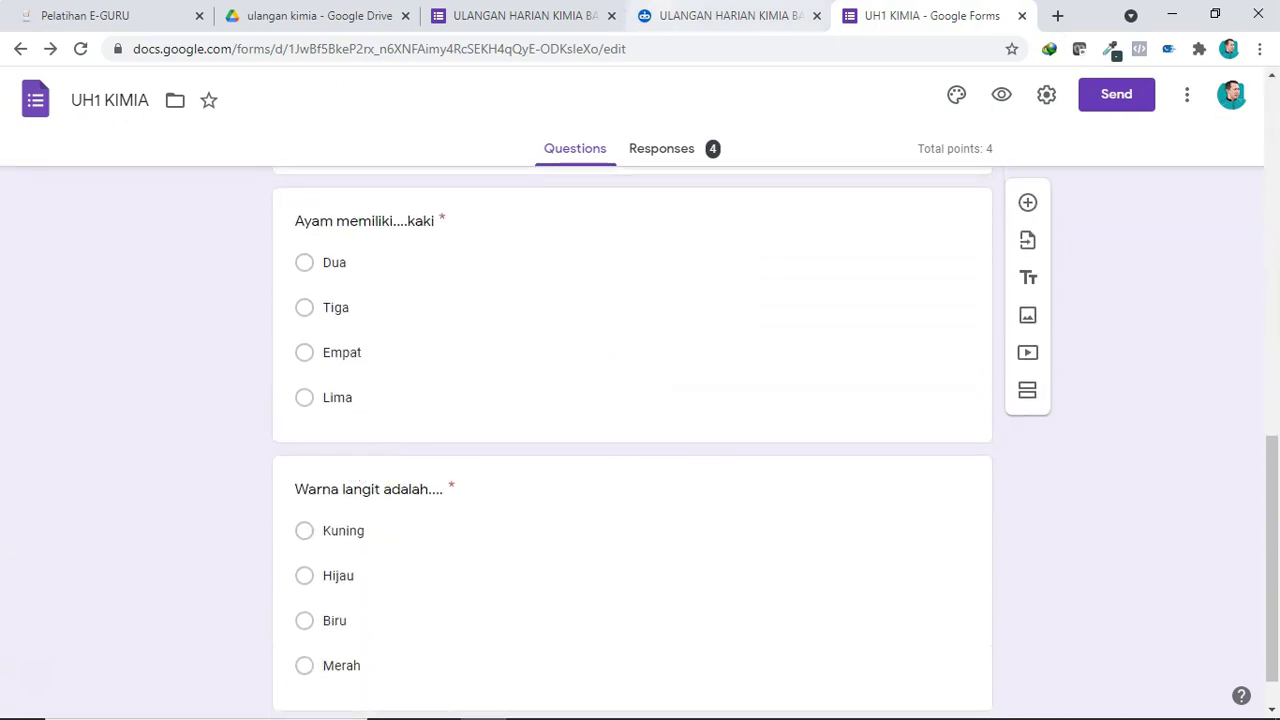
Return to the ULANGAN HARIAN KIMIA BAB1 form editor, open the chat's sharing options and copy the chat link
key(ctrl+shift+Tab)
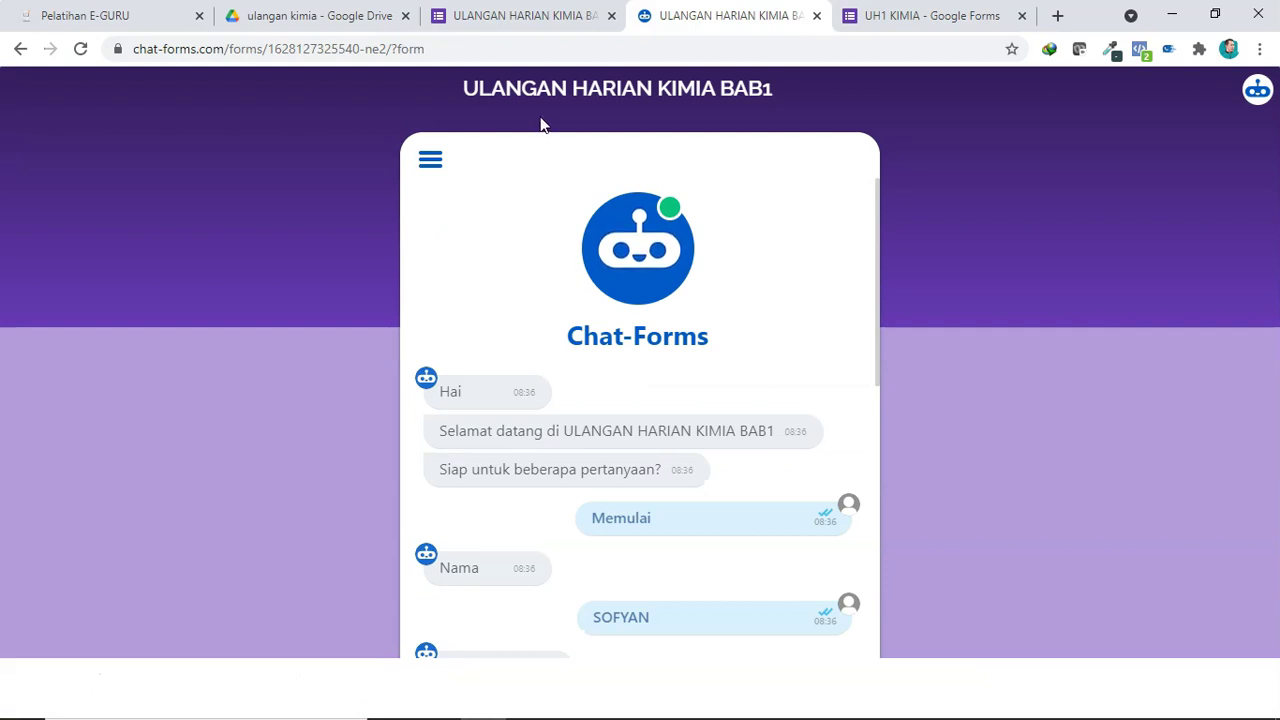
key(ctrl+shift+Tab)
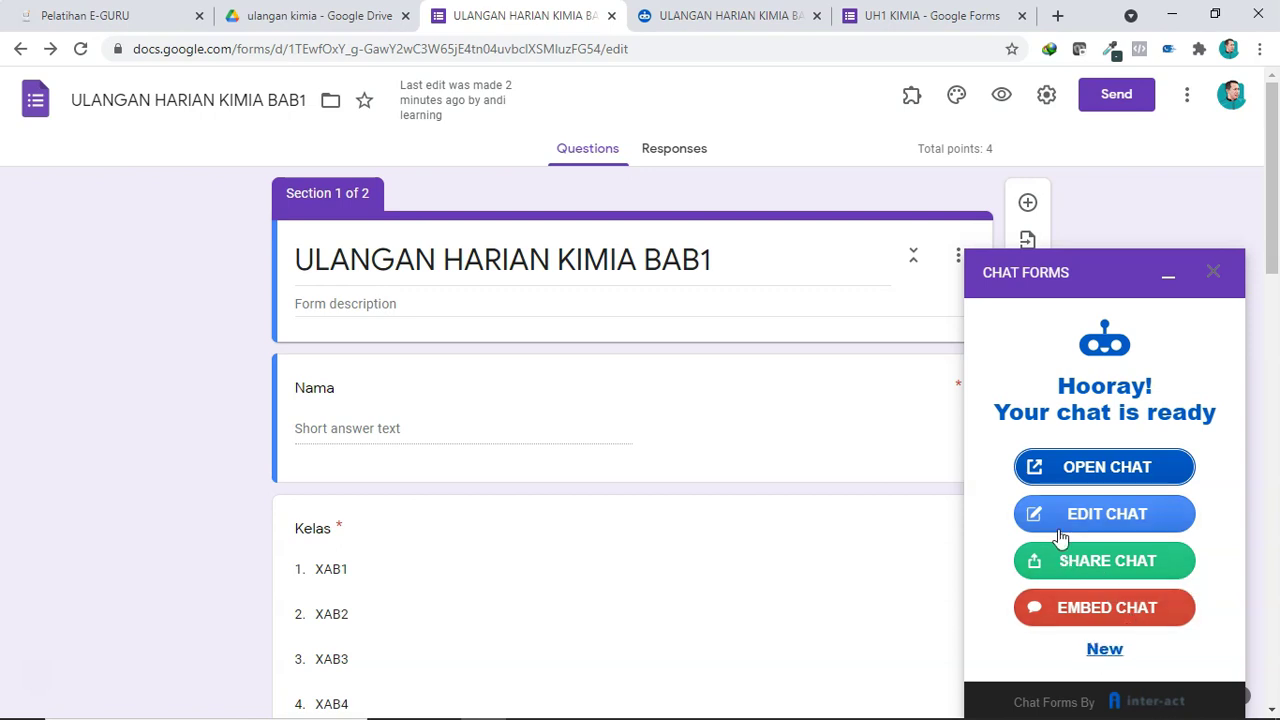
click(1067, 572)
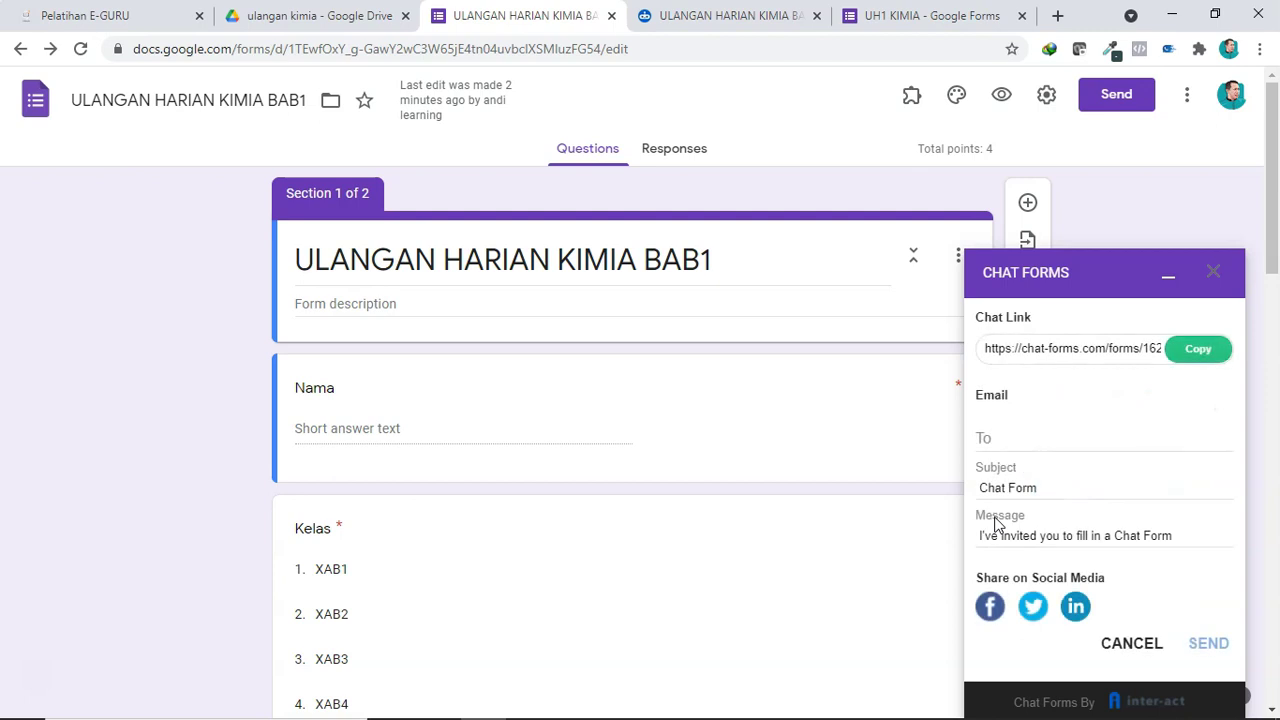
click(1177, 350)
click(1188, 352)
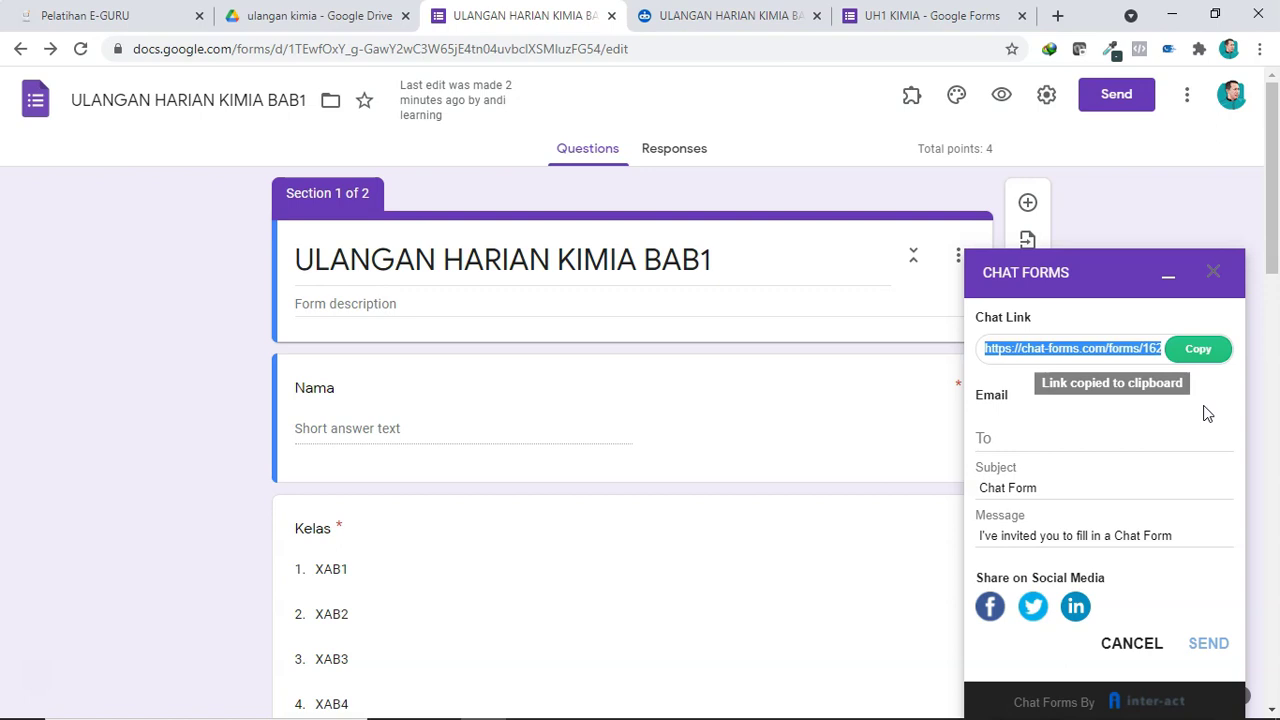
click(1070, 356)
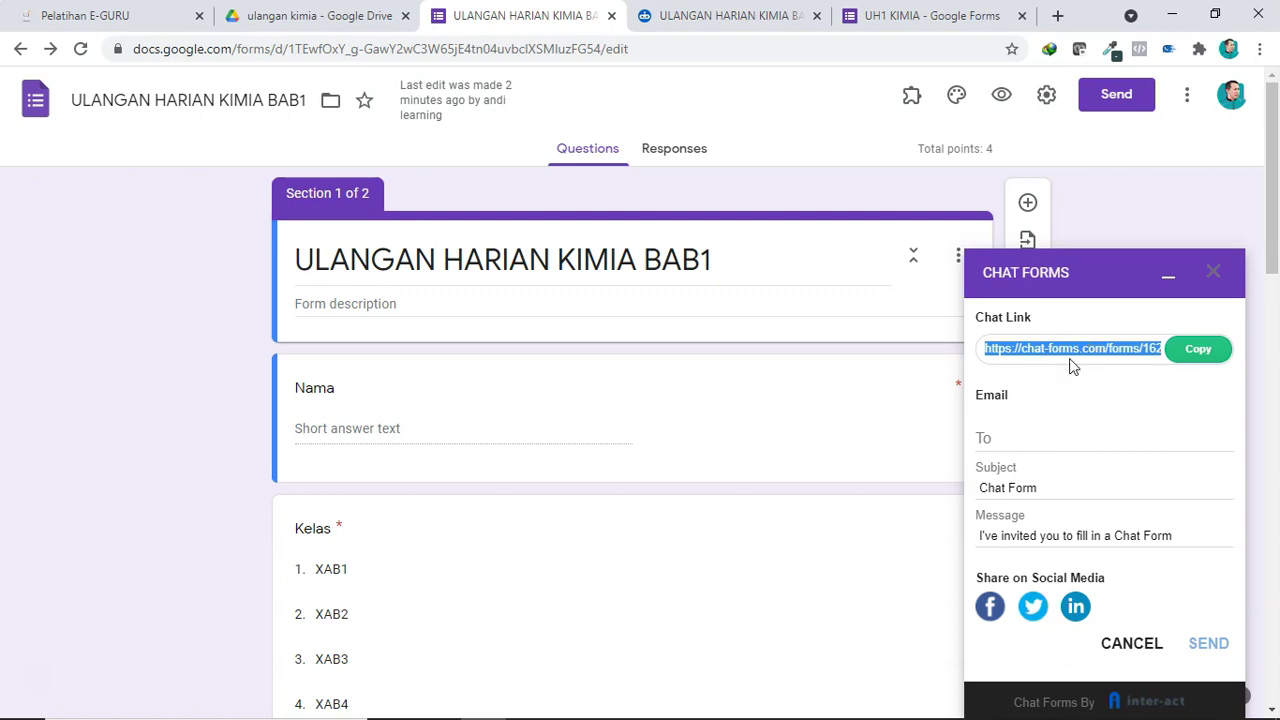